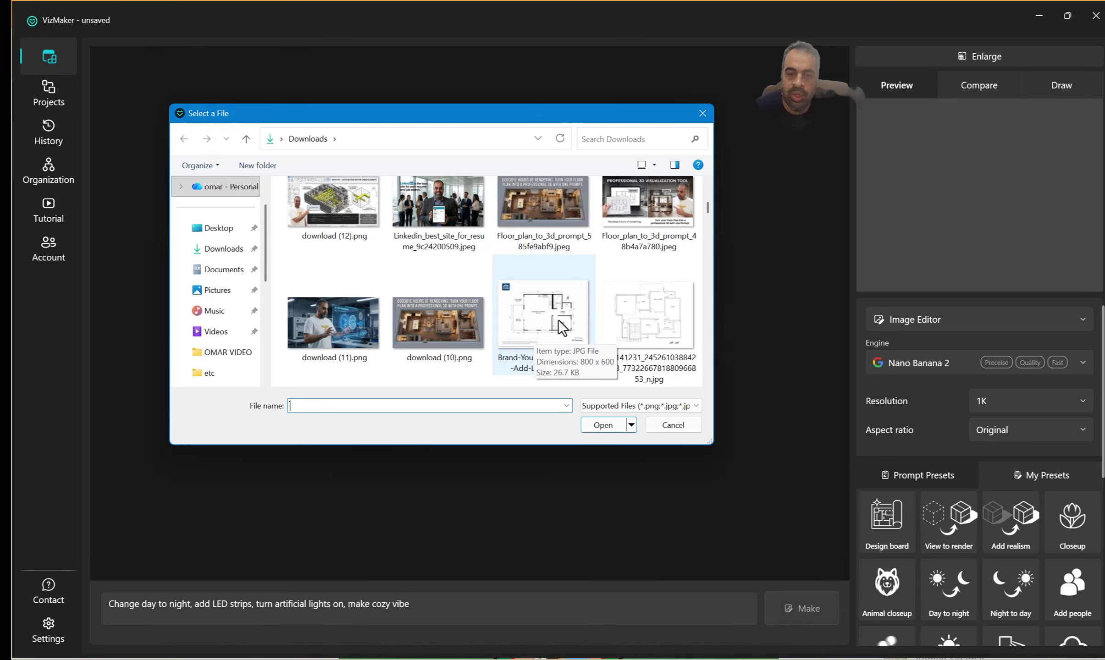
# Load the Nordic Homes floor plan JPG from the Downloads folder and select it as the source image
pyautogui.click(550, 320)
pyautogui.doubleClick(553, 306)
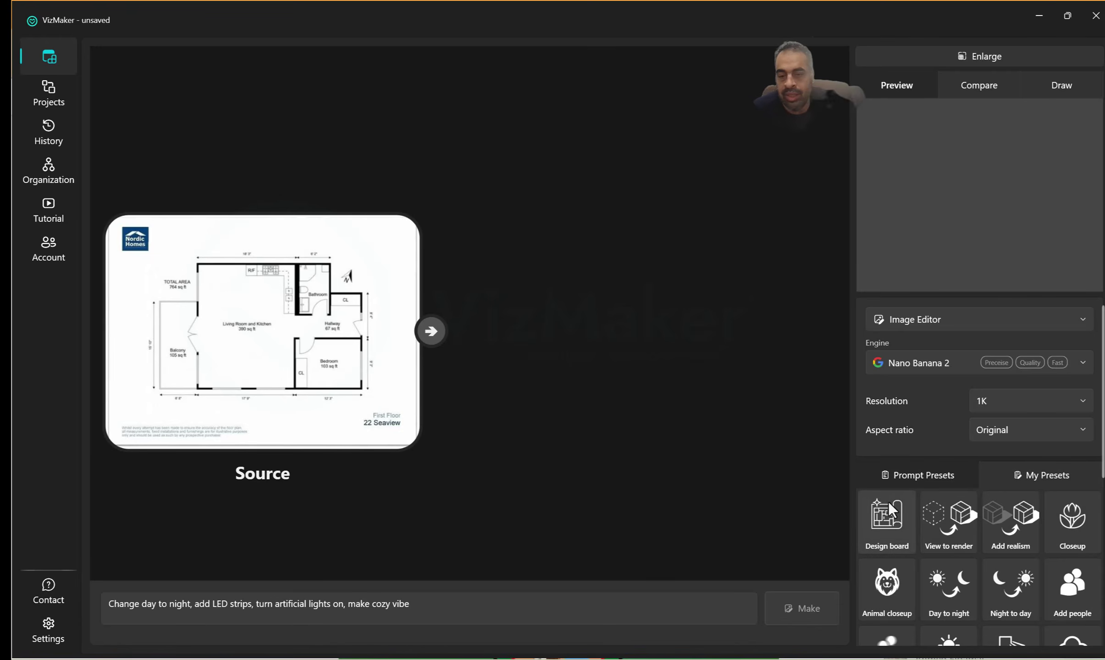
pyautogui.click(333, 391)
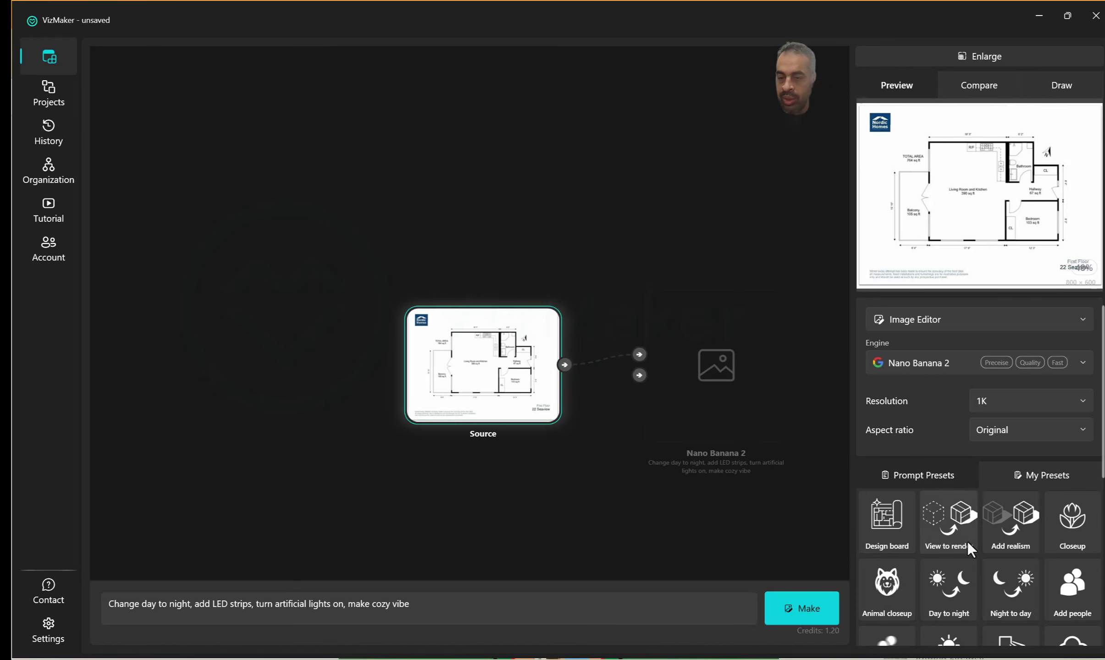
# Generate a photorealistic image from the floor plan using the View to render preset
pyautogui.click(960, 528)
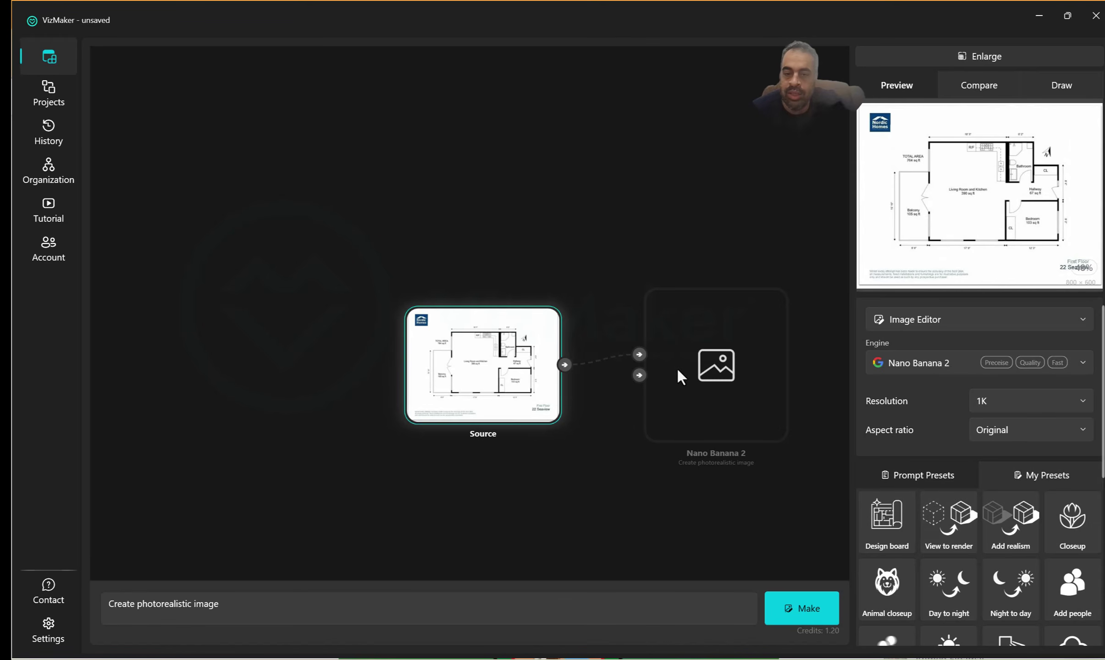
pyautogui.scroll(2, 769, 409)
pyautogui.click(798, 596)
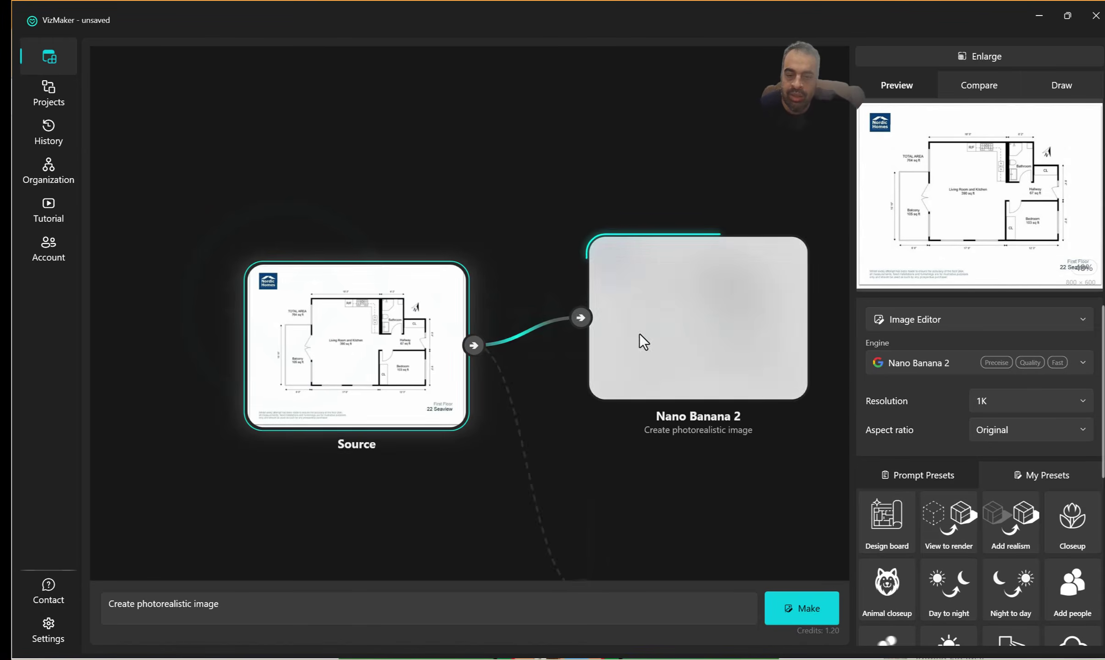
# Generate another floor plan image with a prompt to recreate the 3D architectural visualization strictly preserving wall divisions and room layouts, fully furnished in modern style
pyautogui.click(257, 609)
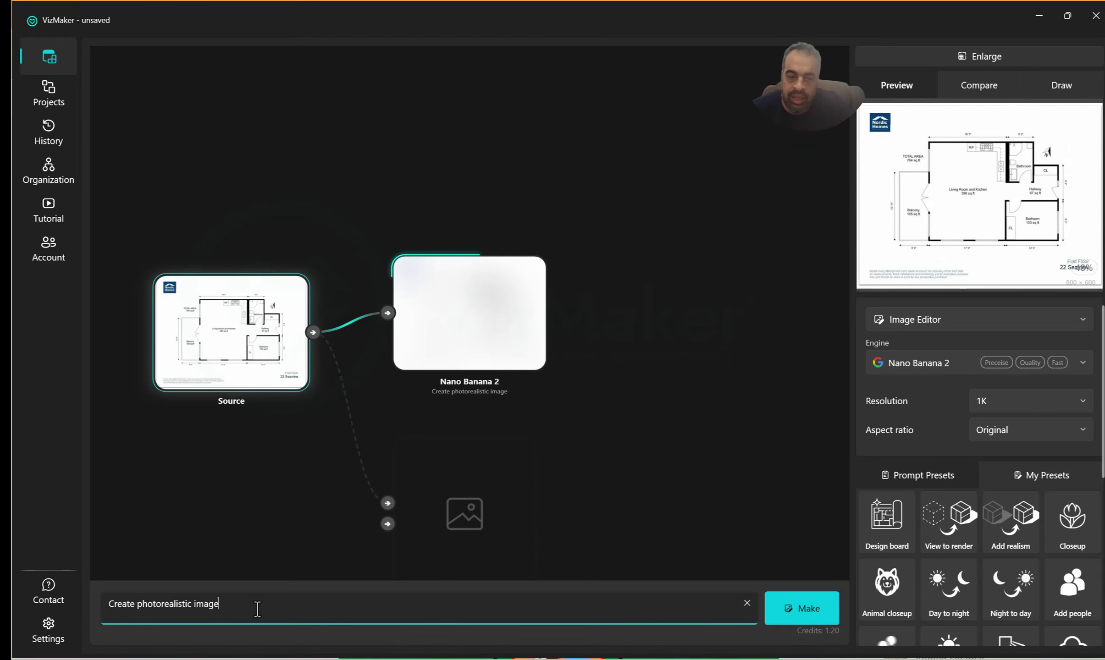
pyautogui.moveTo(262, 604); pyautogui.dragTo(91, 592)
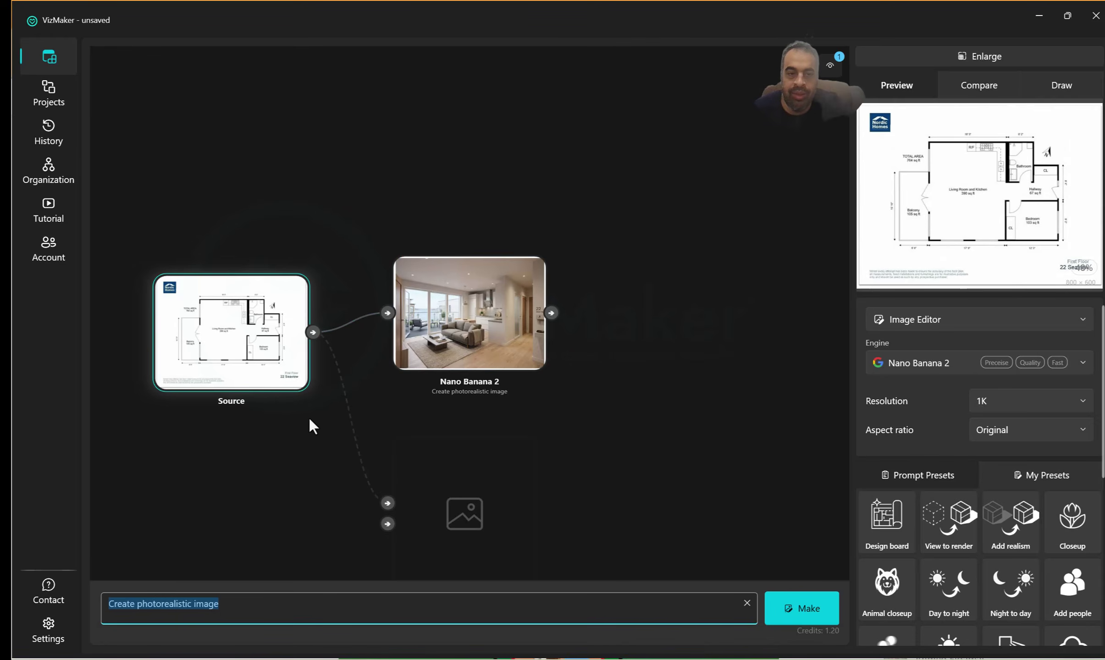
pyautogui.scroll(6, 301, 414)
pyautogui.scroll(-6, 298, 409)
pyautogui.scroll(6, 337, 306)
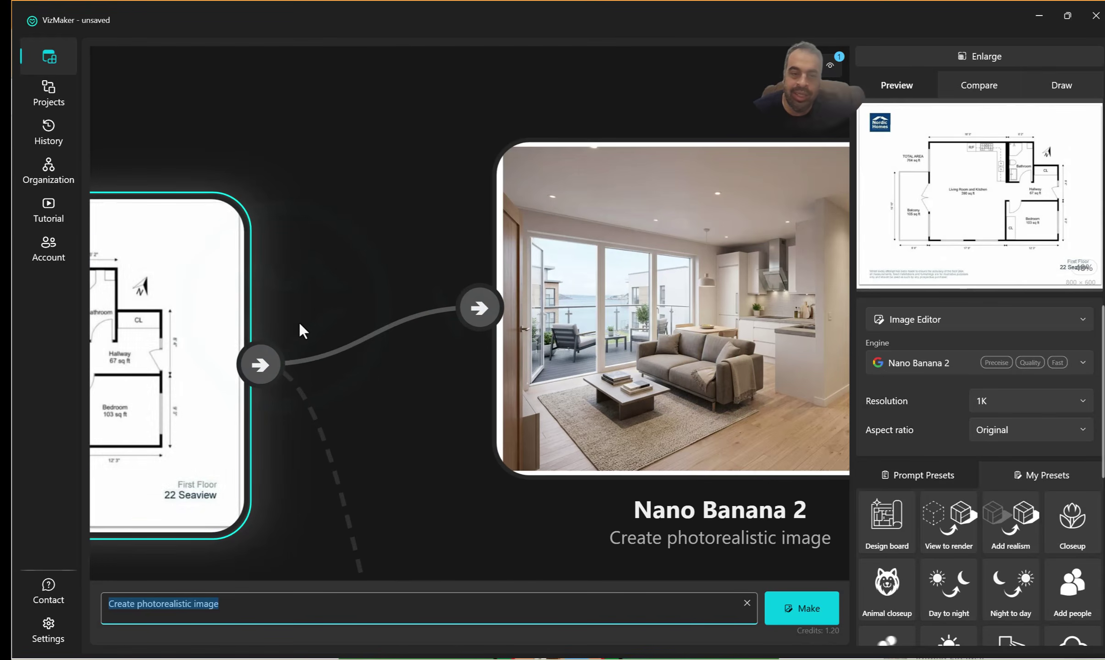
pyautogui.scroll(-3, 174, 353)
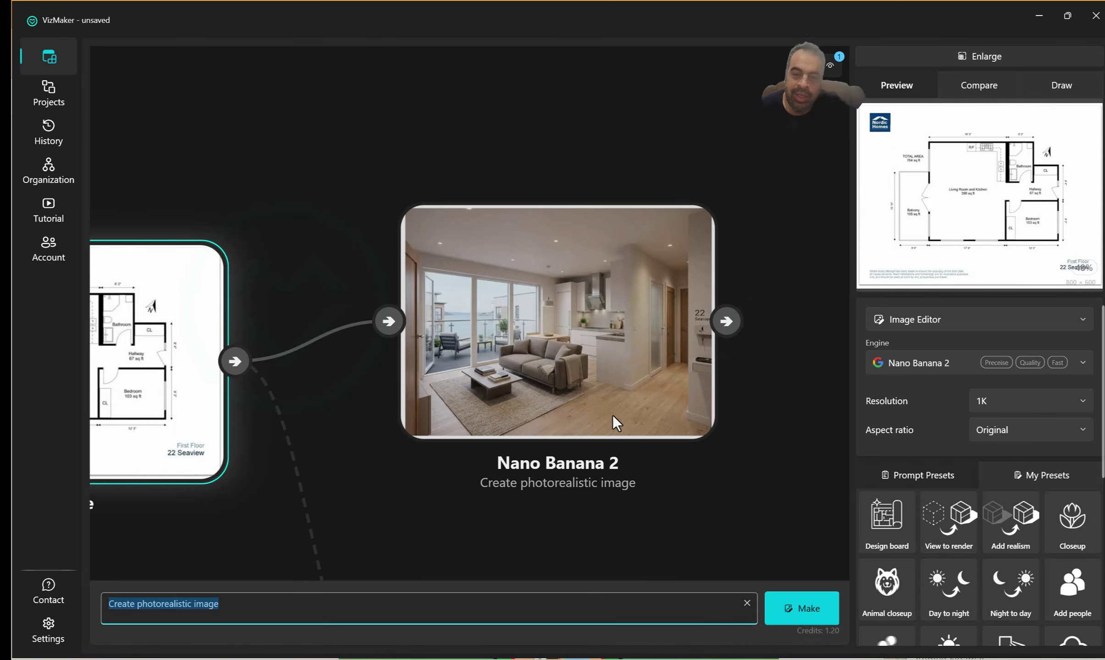
pyautogui.moveTo(433, 462); pyautogui.dragTo(543, 439)
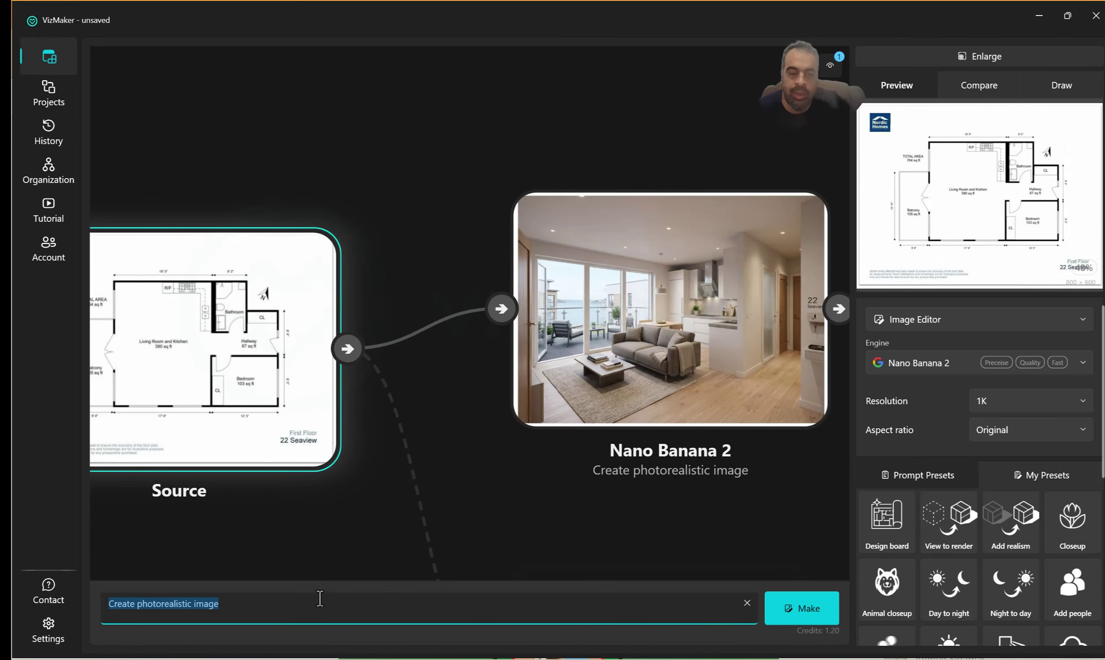
pyautogui.write("Recreate the 3D architectural visualization strictly preserving the original floor plan's wall divisions and room layouts without any modification, correct any previous inaccuracies, maintain realistic colored textures and softbox lighting for warm ambiance, fully furnished with modern style, photorealistic 2K resolution client-ready presentation, detailed attention to architectural accuracy and spatial organization.")
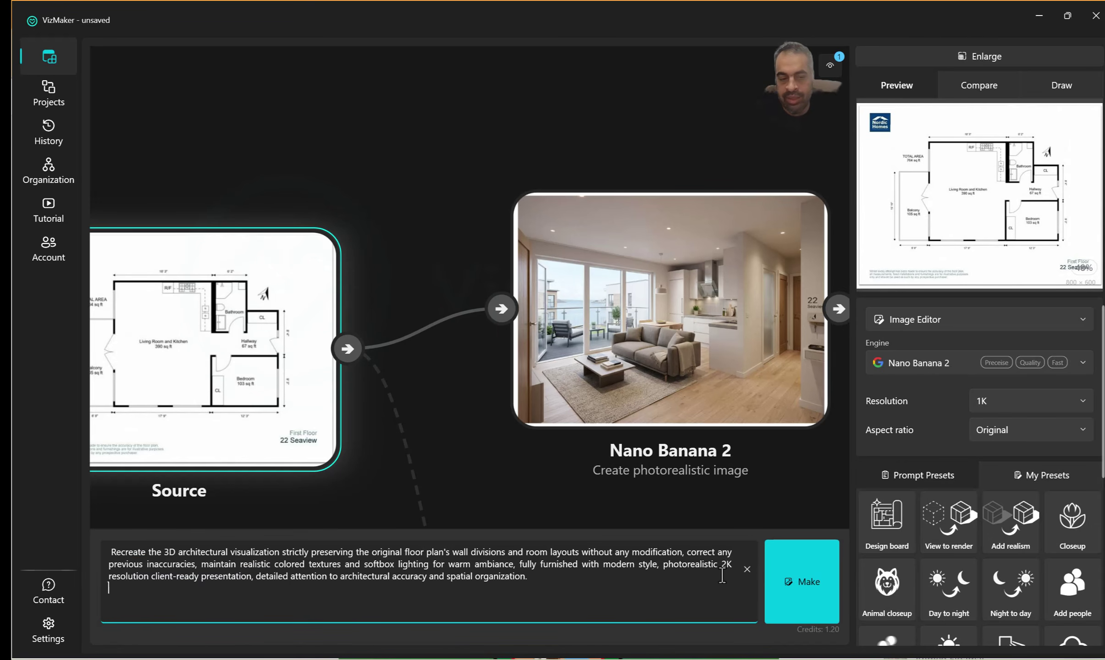
pyautogui.click(782, 579)
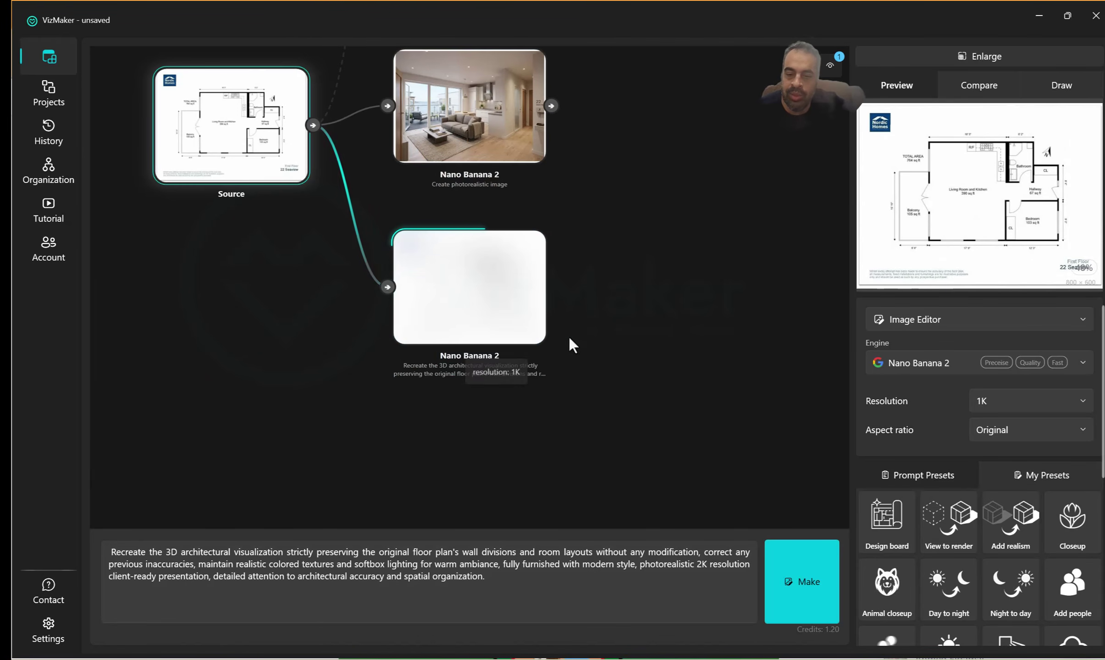
# Generate a detail shot from the photorealistic living room image using the Closeup preset
pyautogui.moveTo(572, 343); pyautogui.dragTo(661, 419)
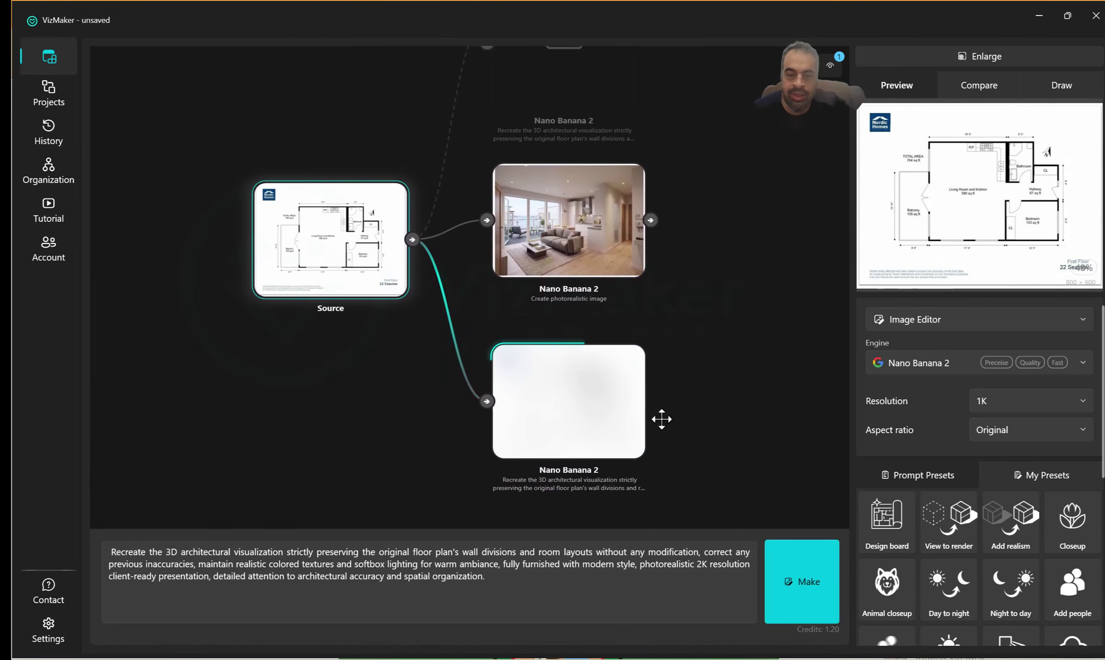
pyautogui.scroll(3, 527, 373)
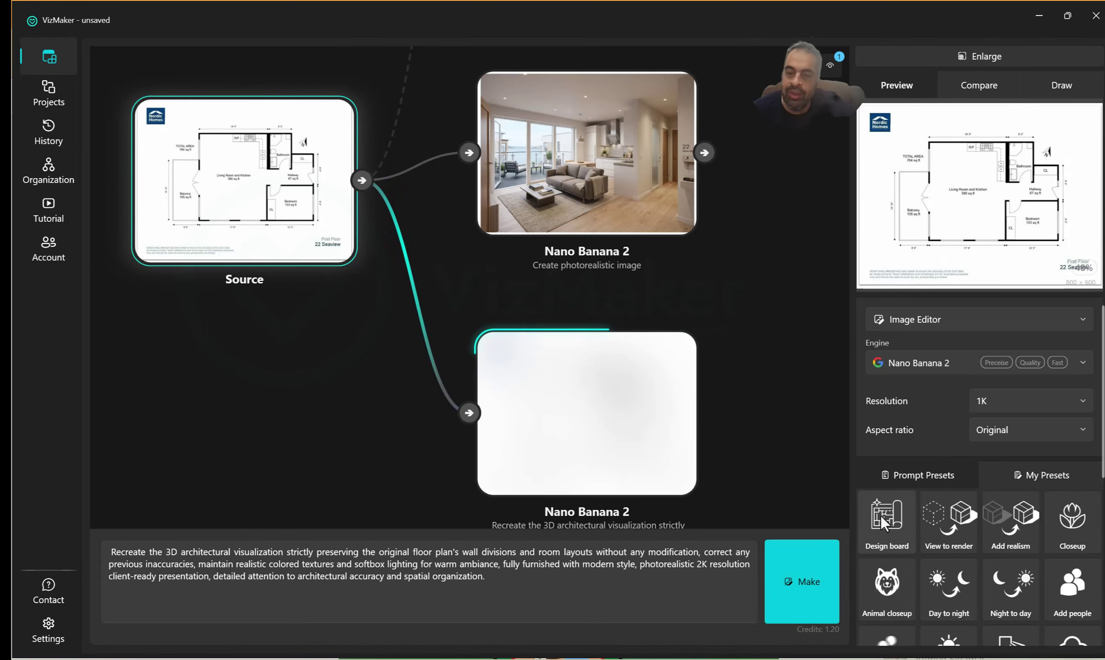
pyautogui.scroll(-4, 528, 457)
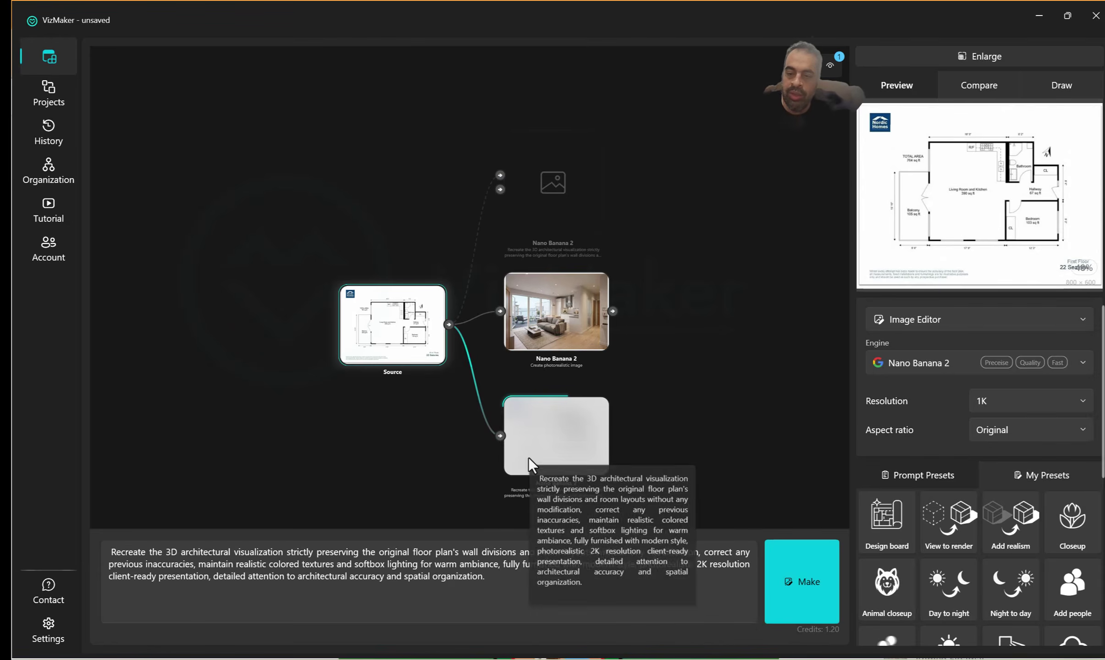
pyautogui.scroll(4, 533, 387)
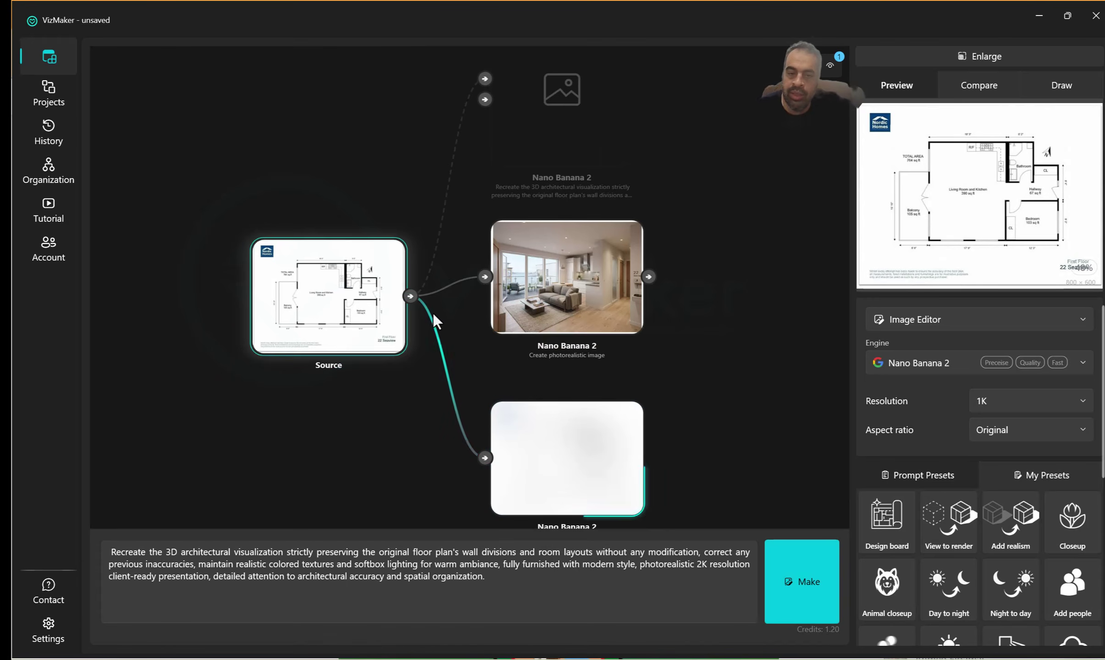
pyautogui.click(534, 290)
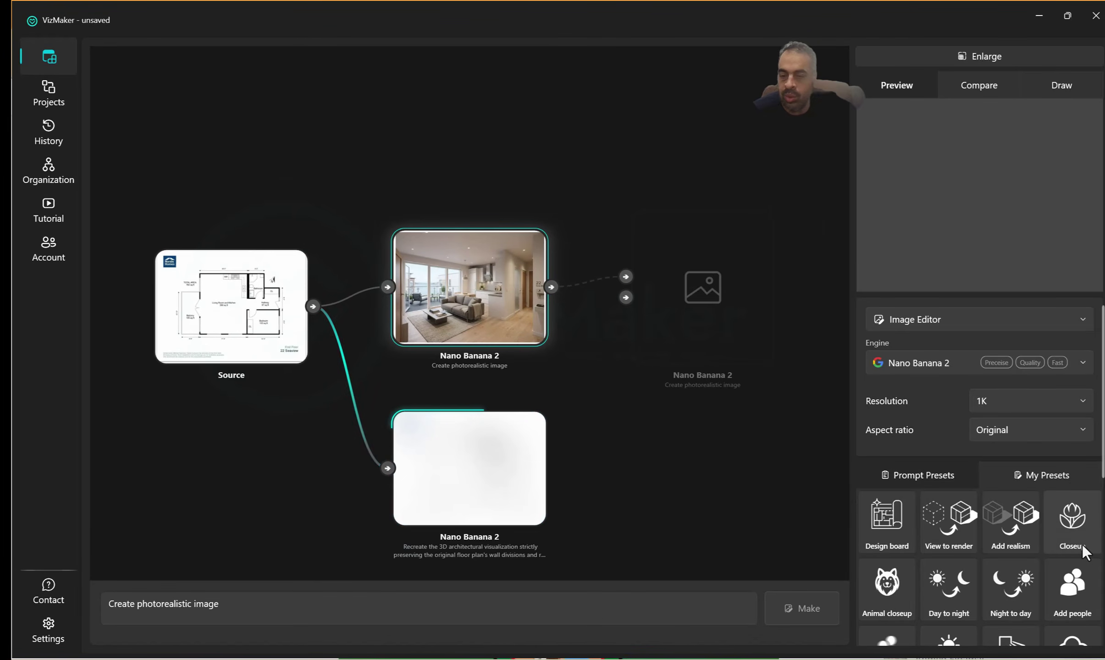
pyautogui.click(1082, 550)
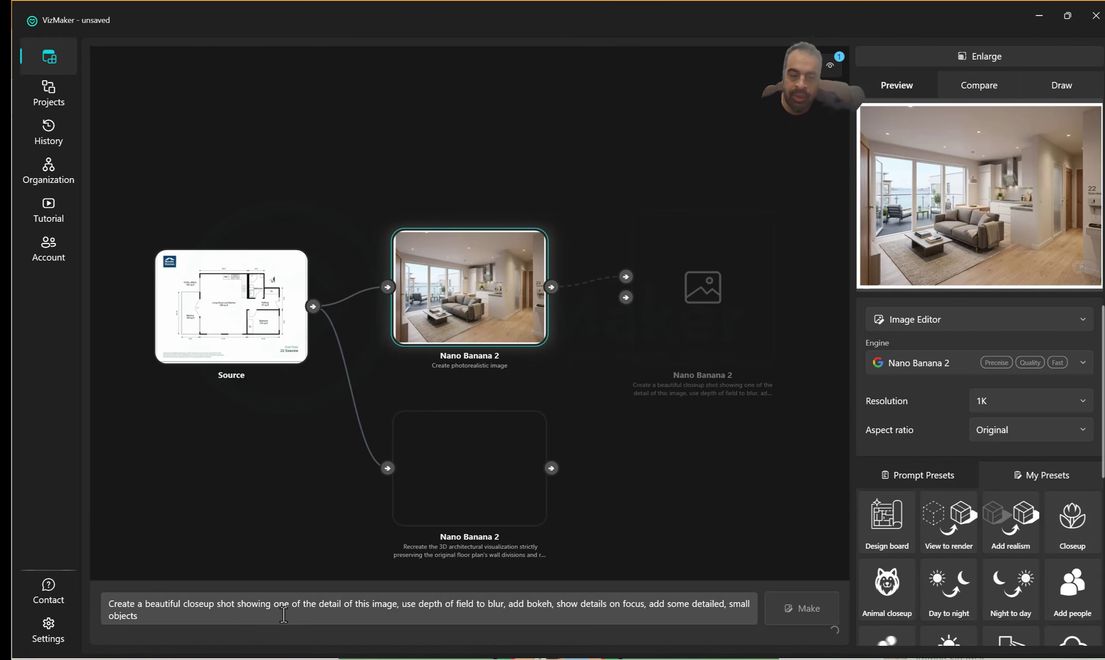
pyautogui.click(802, 608)
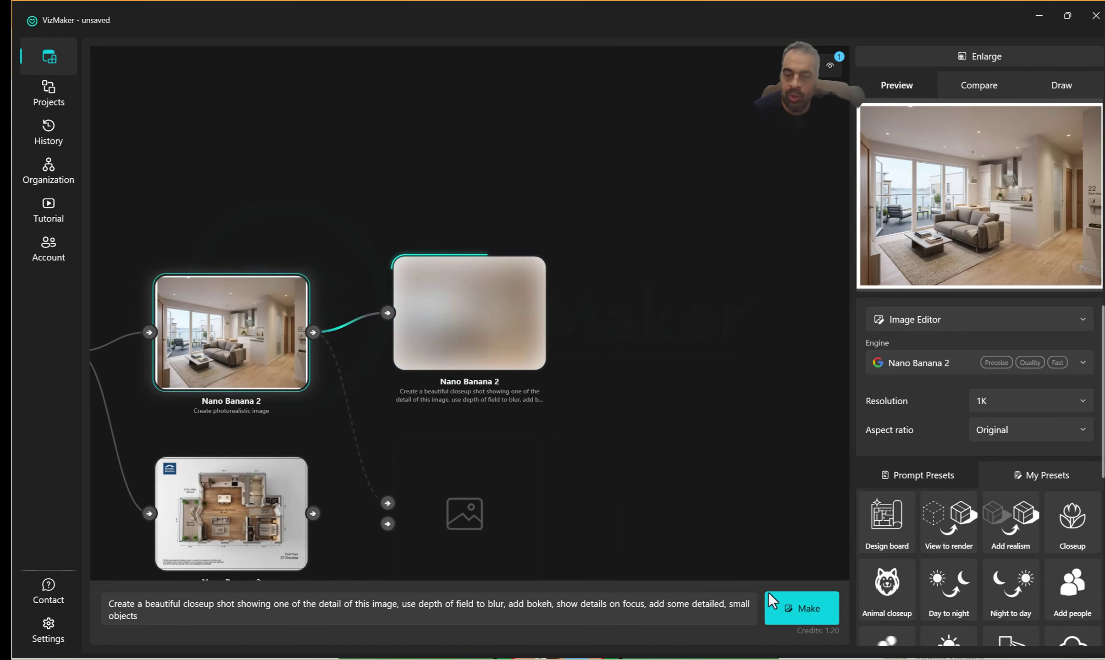
# Generate another variant of the living room image with the prompt "add people"
pyautogui.tripleClick(678, 605)
pyautogui.write('شا')
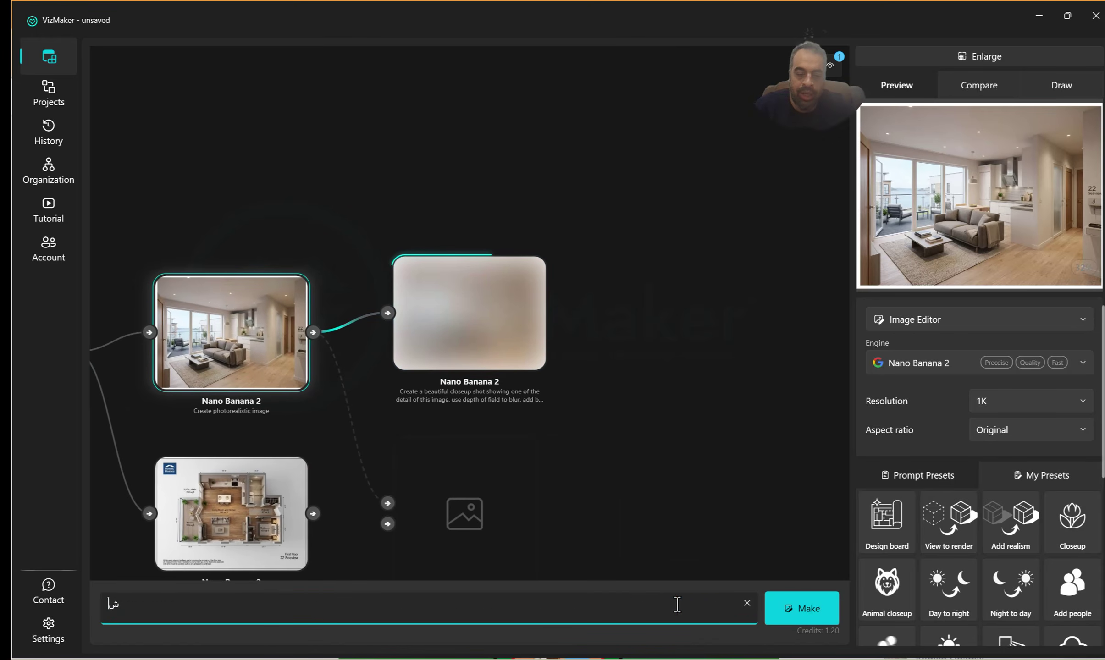
pyautogui.write('ي')
pyautogui.press('BackSpace')
pyautogui.press('BackSpace')
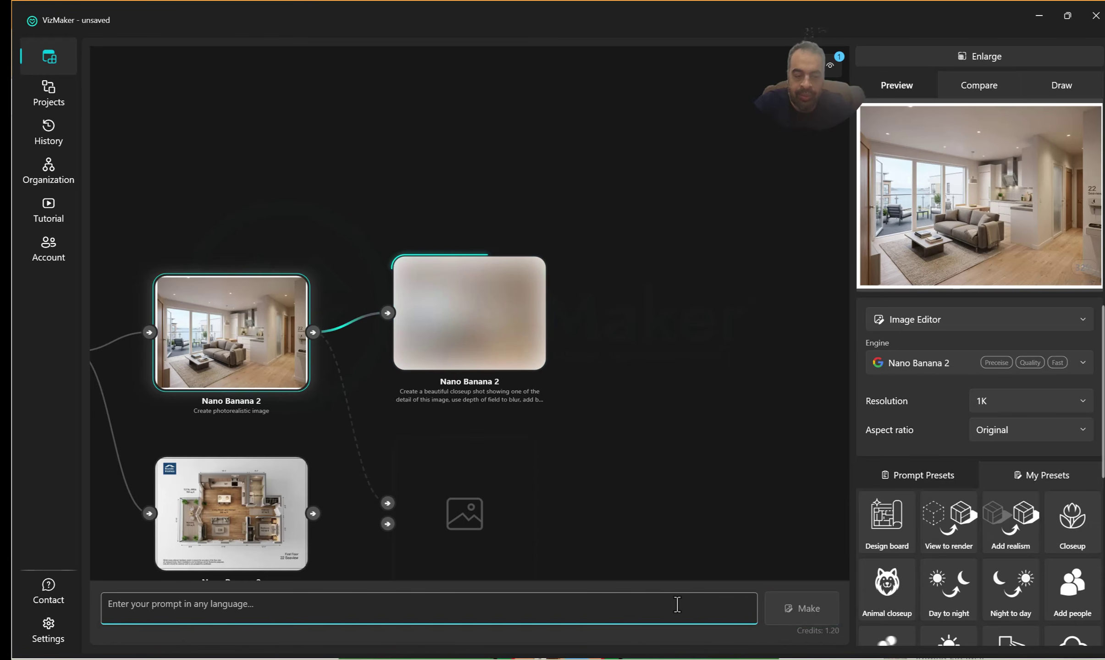
pyautogui.write('add pe')
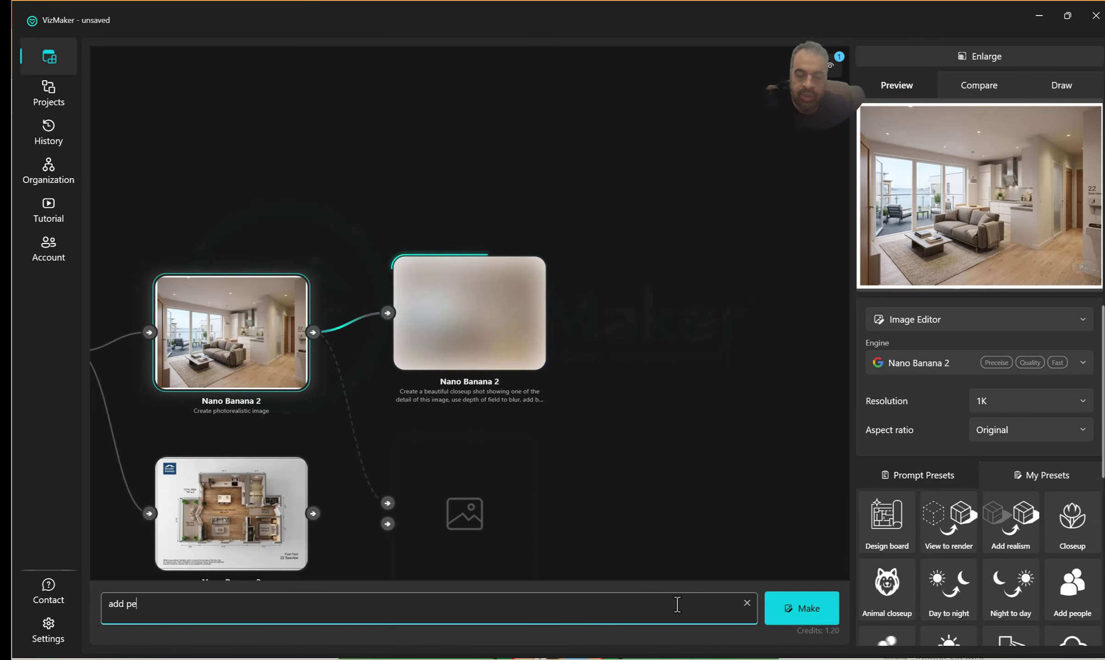
pyautogui.write('ople')
pyautogui.press('Return')
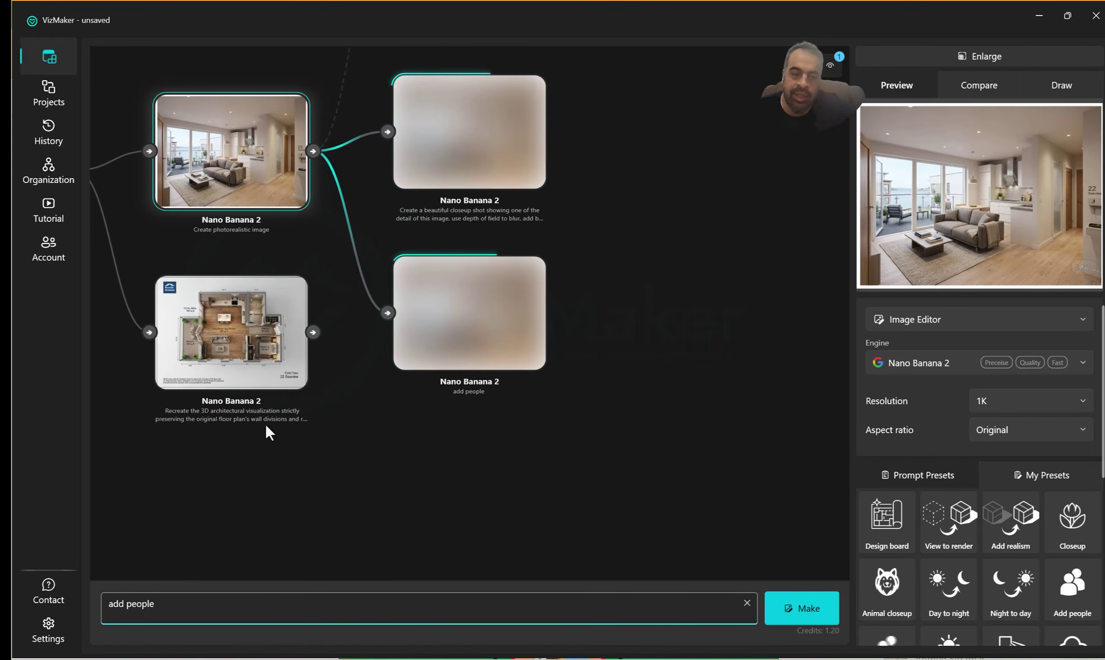
# Examine the furnished 3D floor plan render up close and compare it with the original plan
pyautogui.moveTo(266, 431); pyautogui.dragTo(468, 474)
pyautogui.scroll(5, 383, 374)
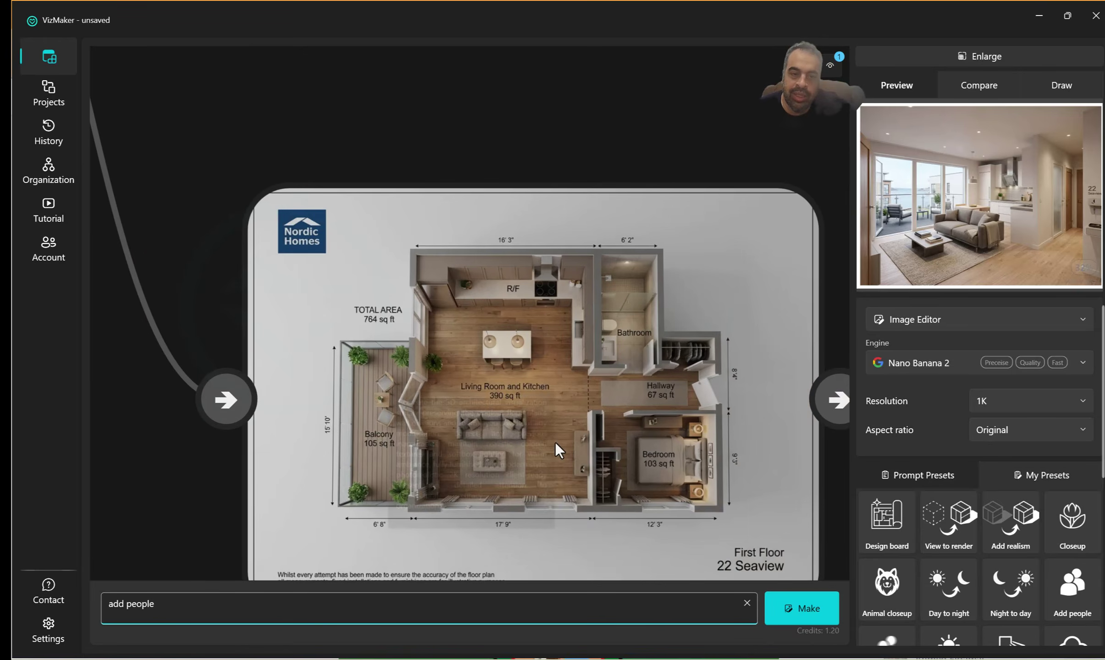
pyautogui.moveTo(556, 443); pyautogui.dragTo(459, 362)
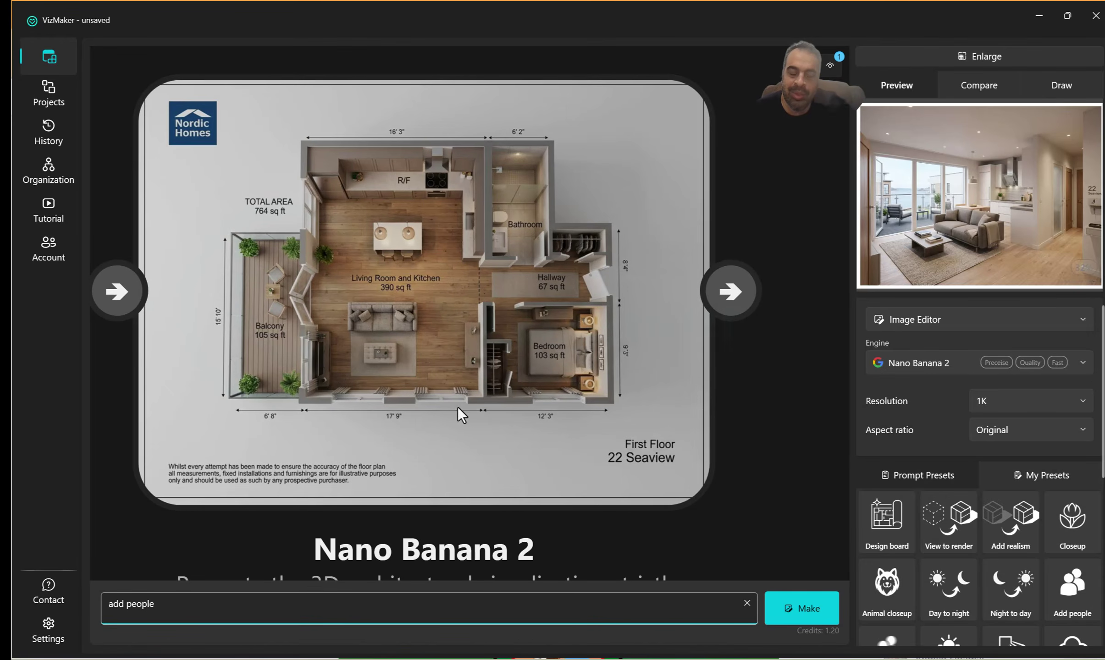
pyautogui.scroll(-7, 542, 415)
pyautogui.scroll(4, 431, 362)
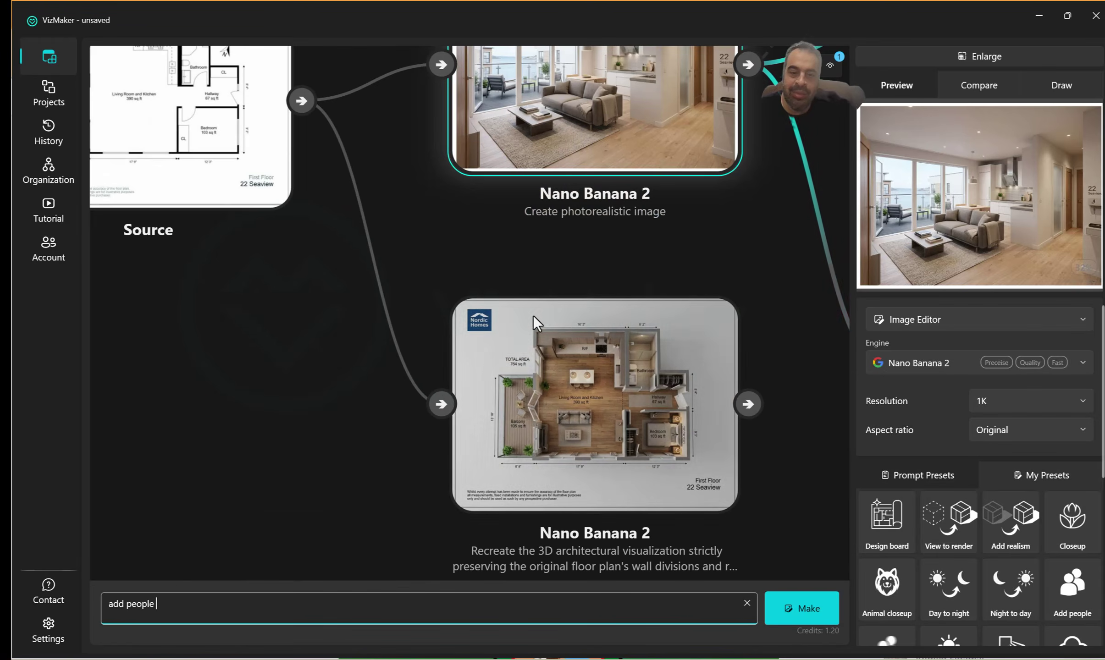
pyautogui.moveTo(515, 271); pyautogui.dragTo(377, 272)
pyautogui.scroll(-5, 350, 283)
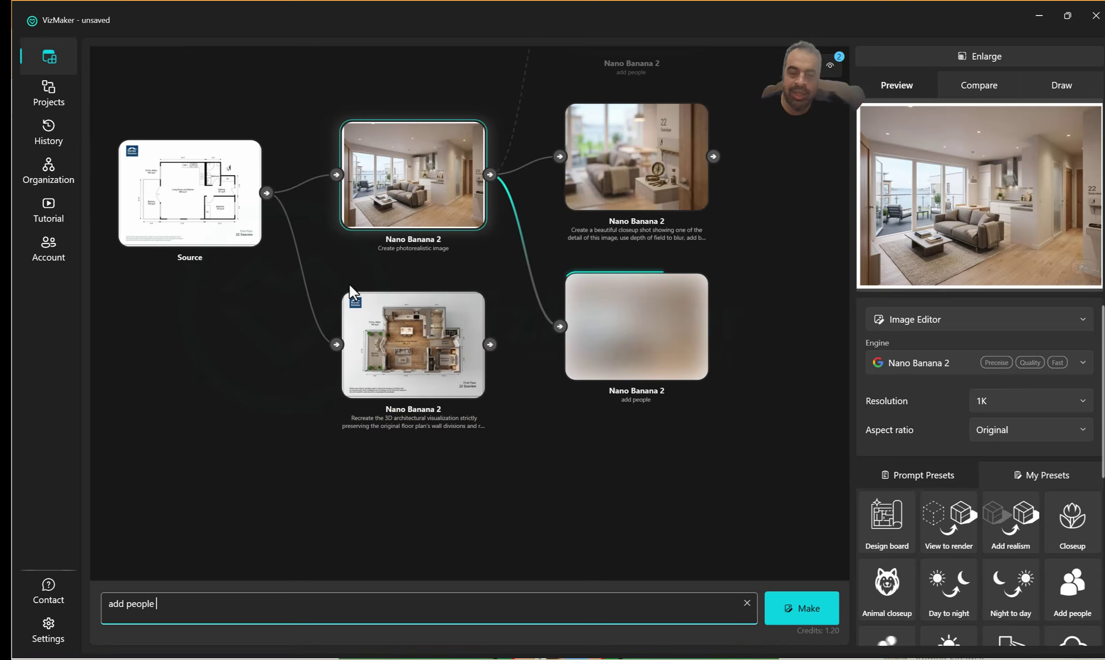
# Review the engines available for the Image Editor
pyautogui.moveTo(565, 297); pyautogui.dragTo(569, 384)
pyautogui.click(931, 367)
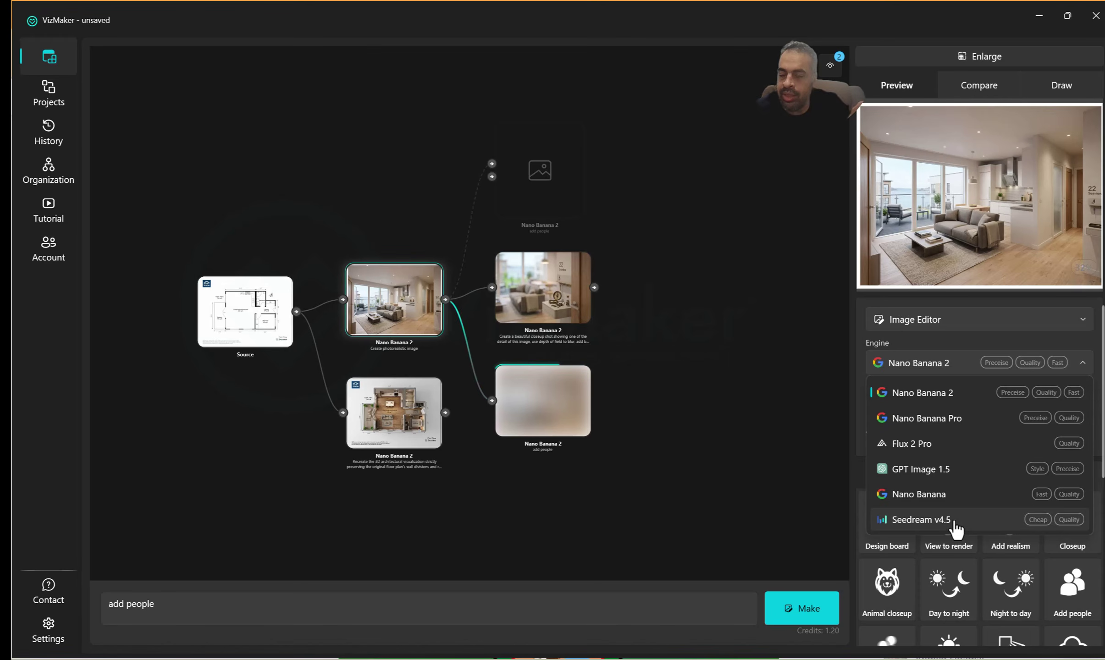
pyautogui.click(931, 341)
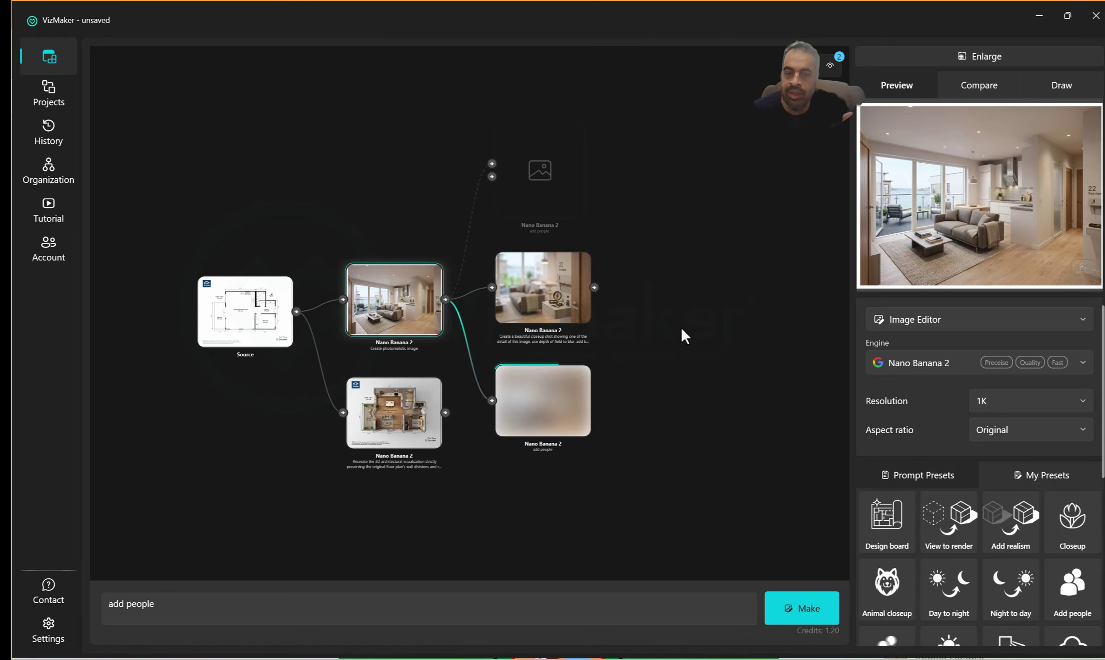
# Examine the details of the closeup image and the living room image with people
pyautogui.scroll(5, 542, 299)
pyautogui.scroll(5, 574, 381)
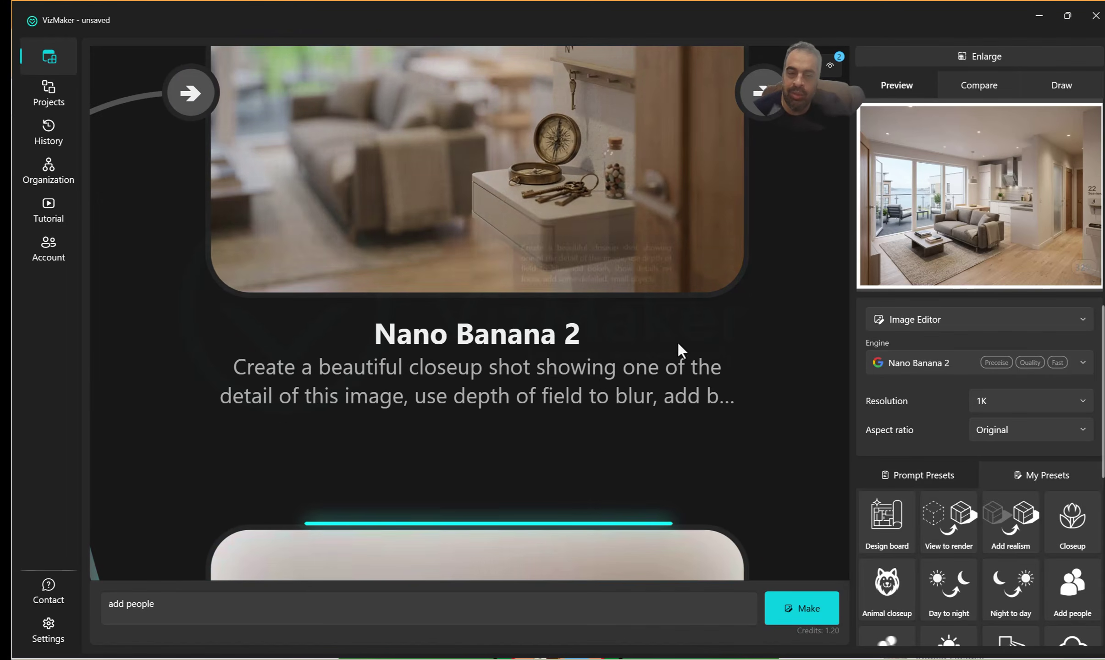
pyautogui.scroll(-8, 677, 348)
pyautogui.scroll(3, 665, 371)
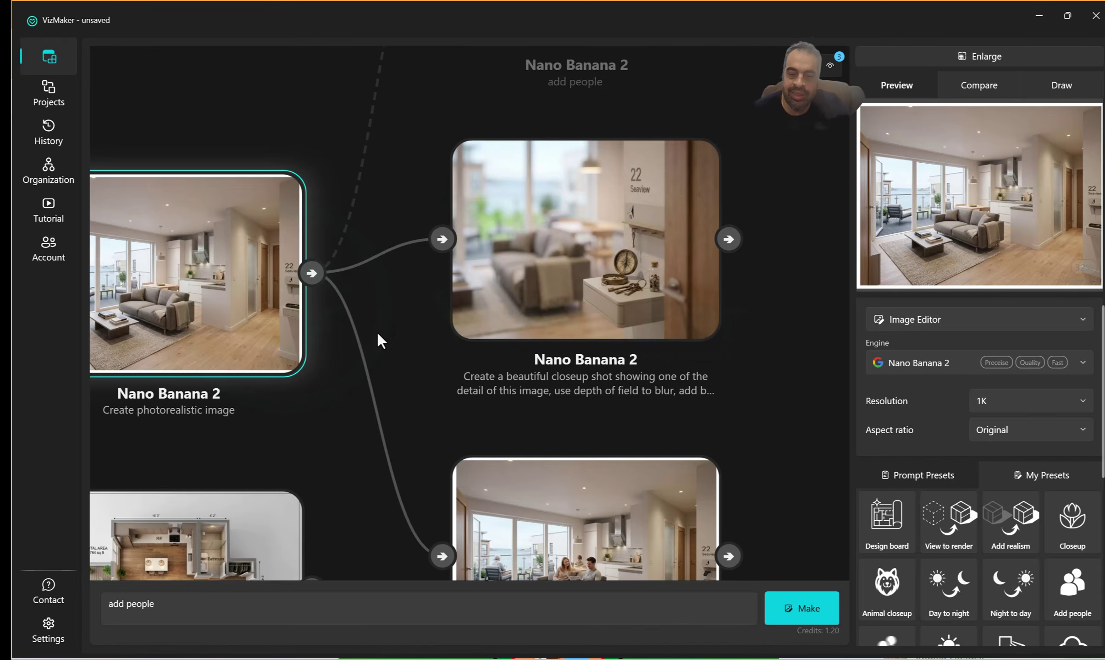
pyautogui.scroll(-6, 377, 333)
pyautogui.scroll(9, 565, 502)
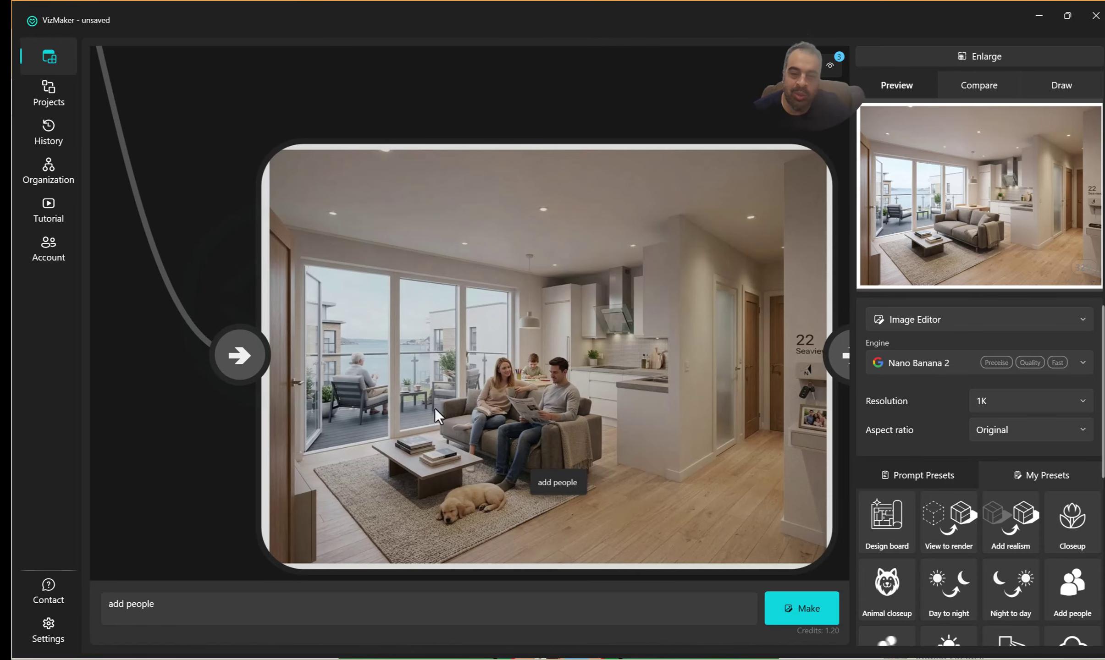
pyautogui.scroll(-3, 426, 357)
pyautogui.scroll(2, 508, 378)
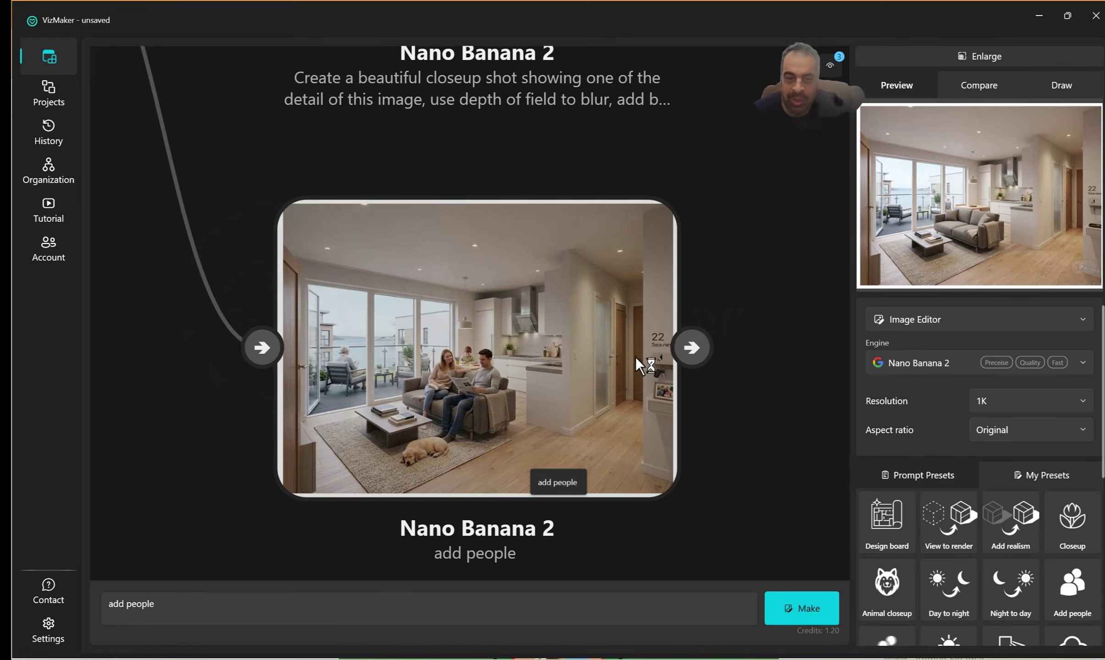
pyautogui.scroll(-3, 352, 393)
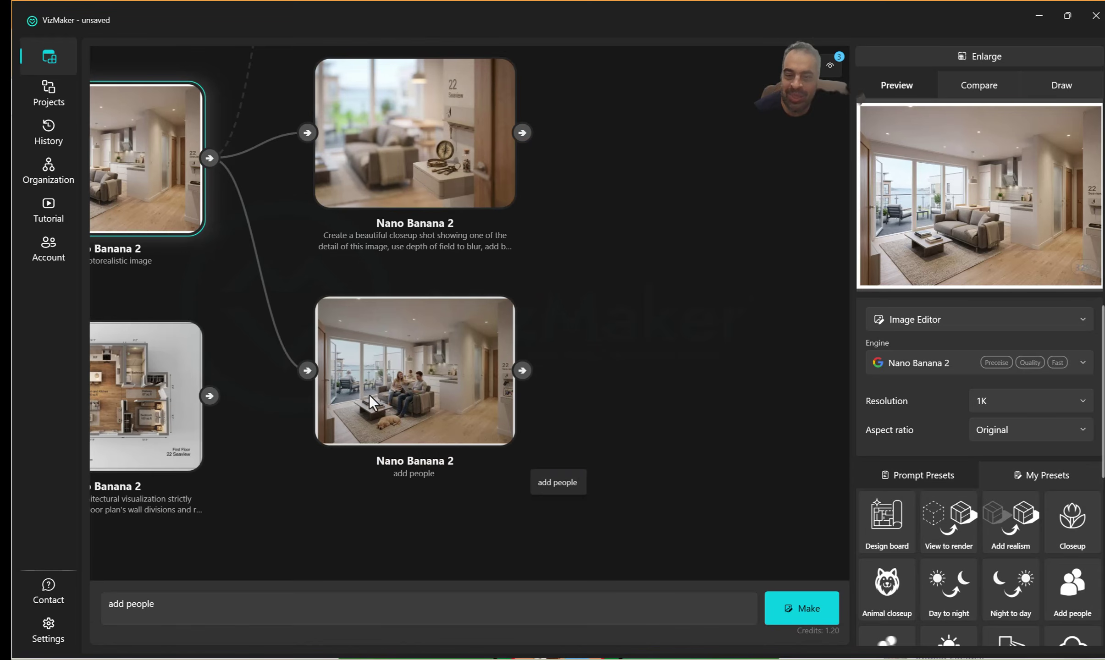
# Select the living room image with people and switch the generation mode to Video Creator
pyautogui.click(420, 394)
pyautogui.click(938, 319)
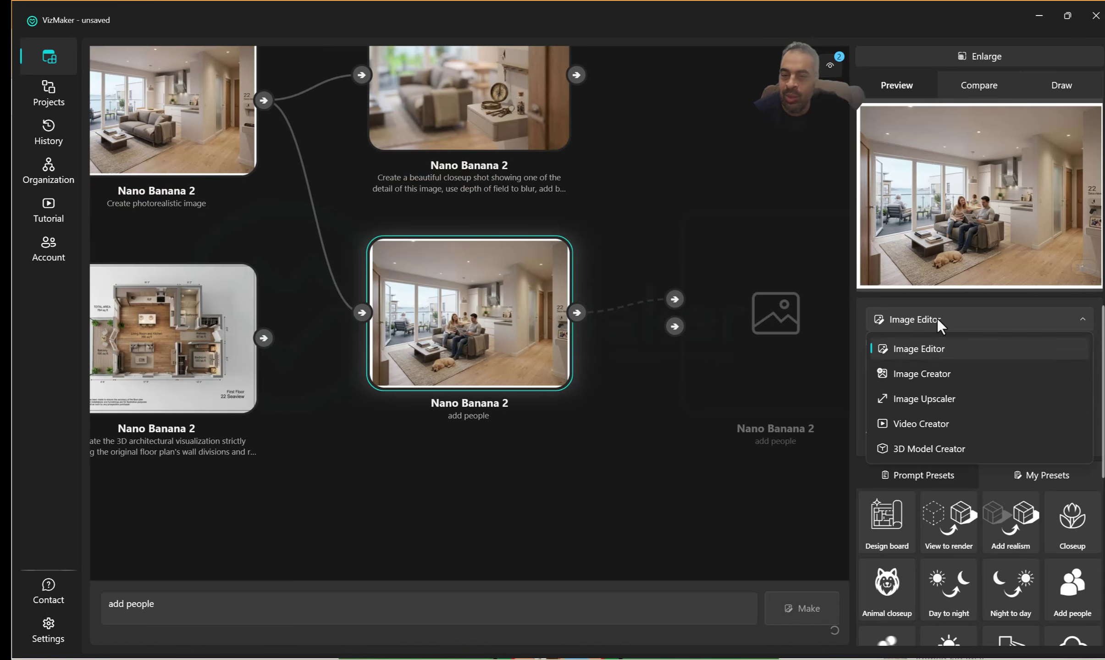
pyautogui.click(942, 426)
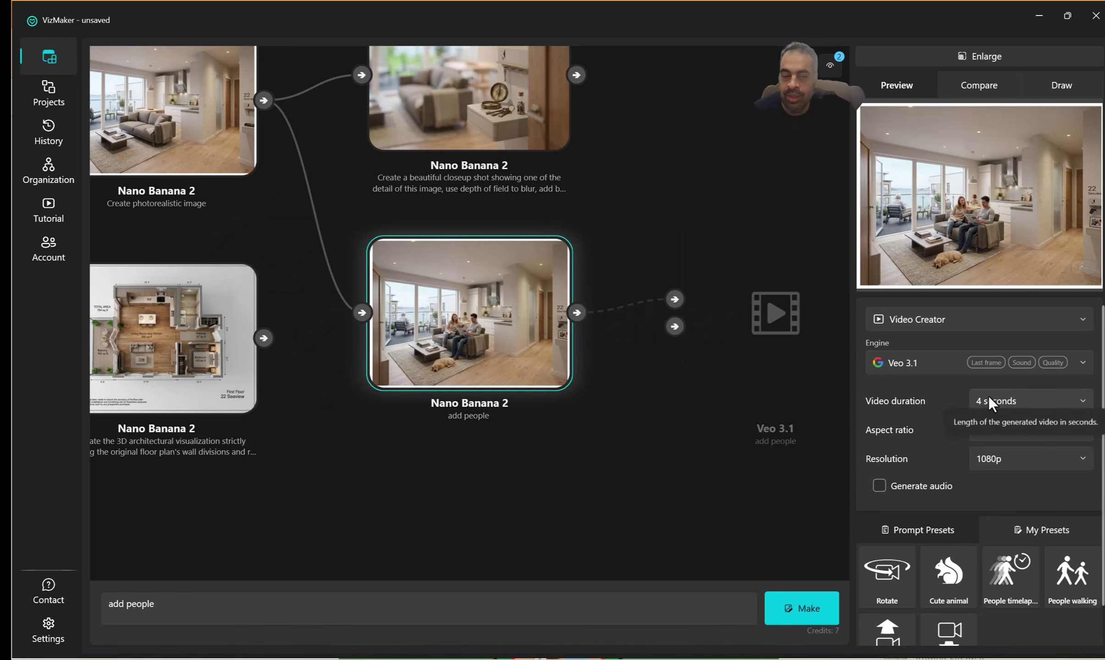
# Replace the video prompt with "moving"
pyautogui.click(449, 612)
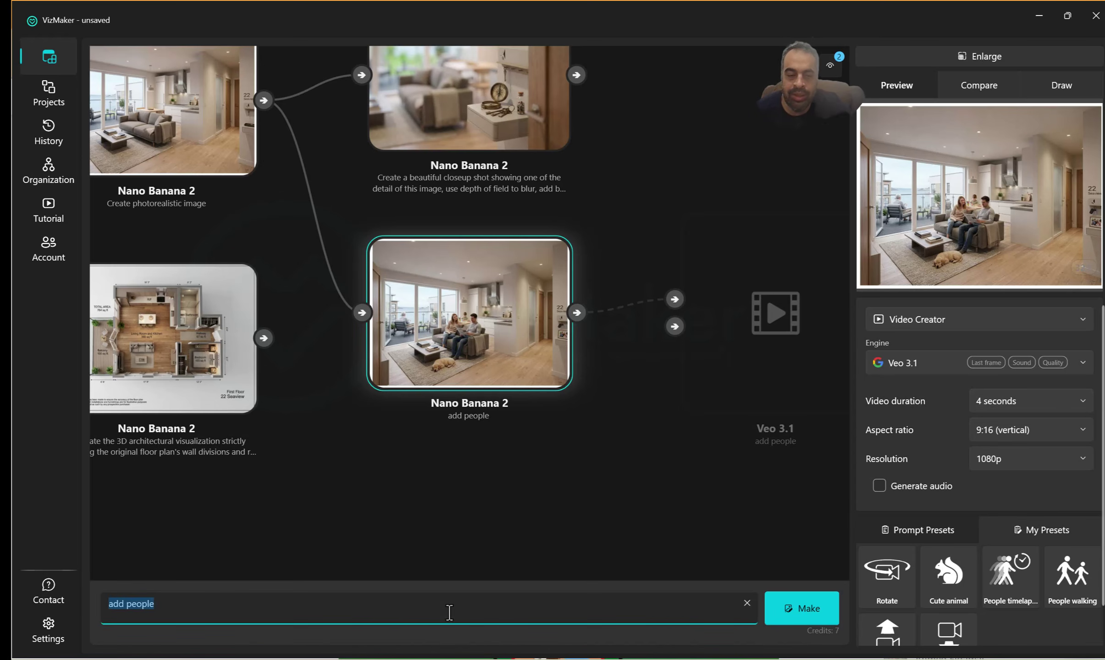
pyautogui.press('BackSpace')
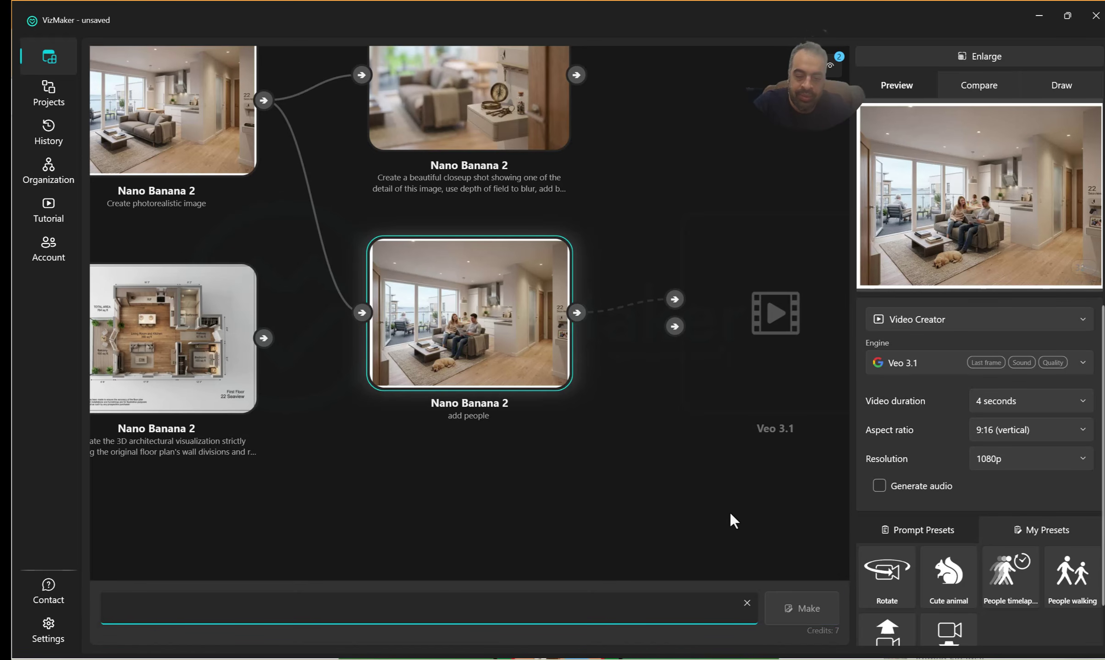
pyautogui.write('a')
pyautogui.press('BackSpace')
pyautogui.write('m')
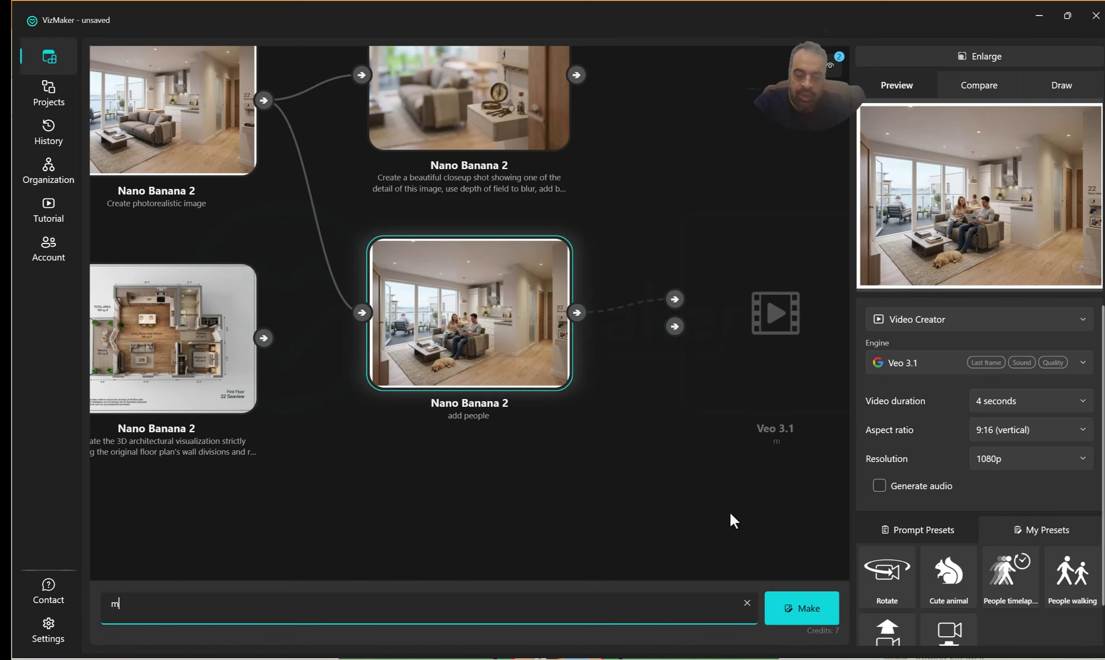
pyautogui.write('oving')
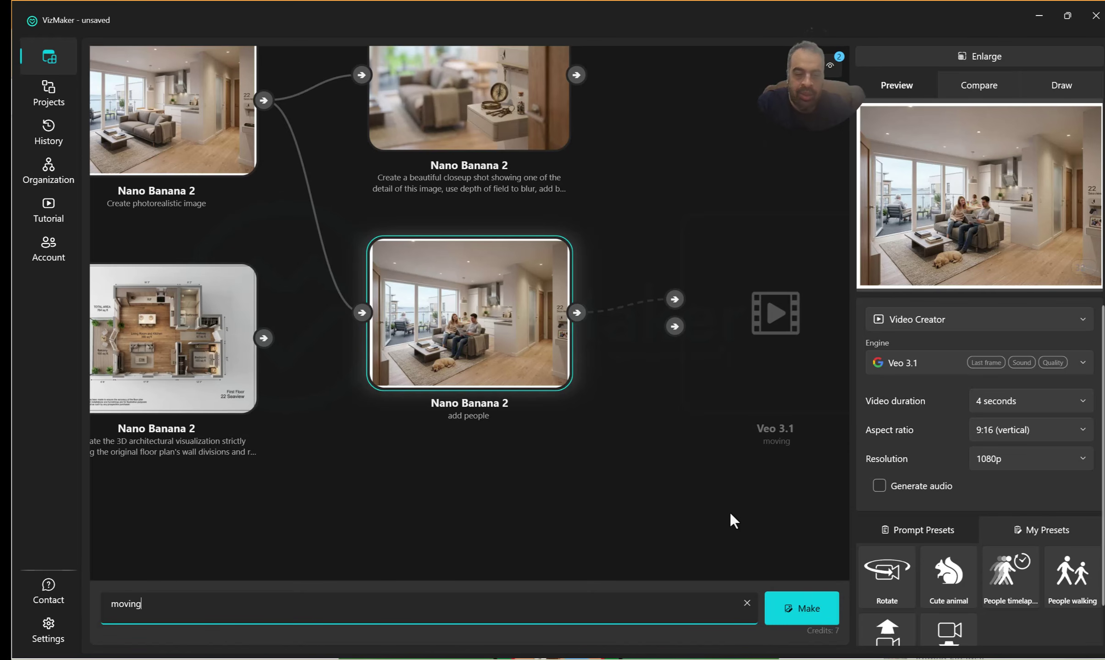
# Apply the People timelapse prompt preset and generate a 4-second Veo 3.1 video from the living room image with people
pyautogui.click(1030, 401)
pyautogui.click(1029, 431)
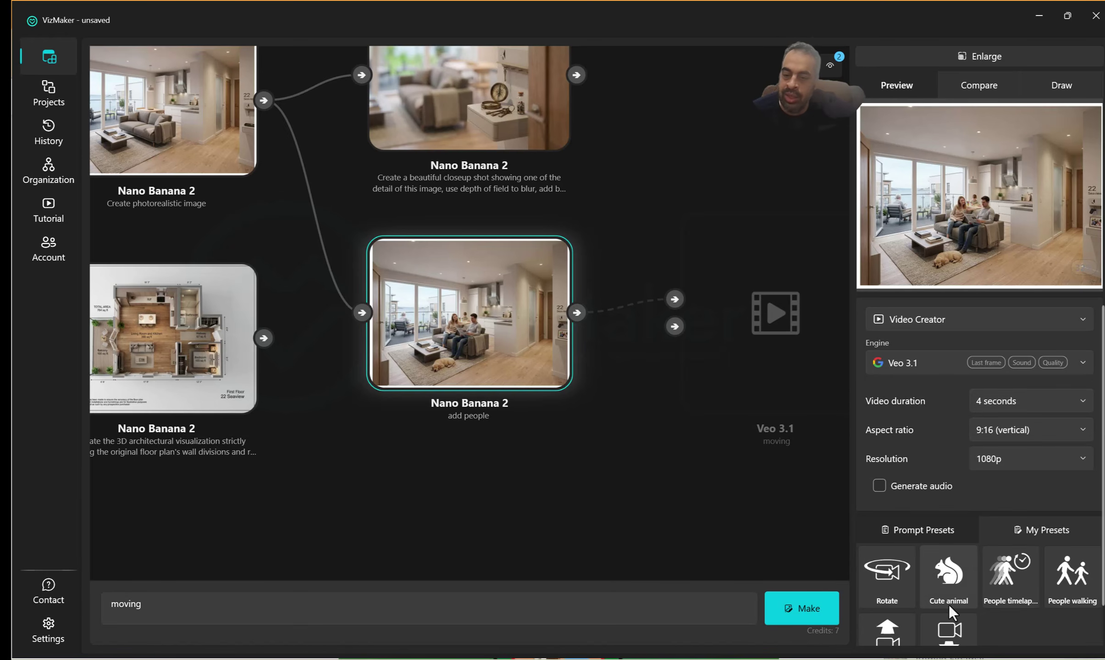
pyautogui.click(1006, 578)
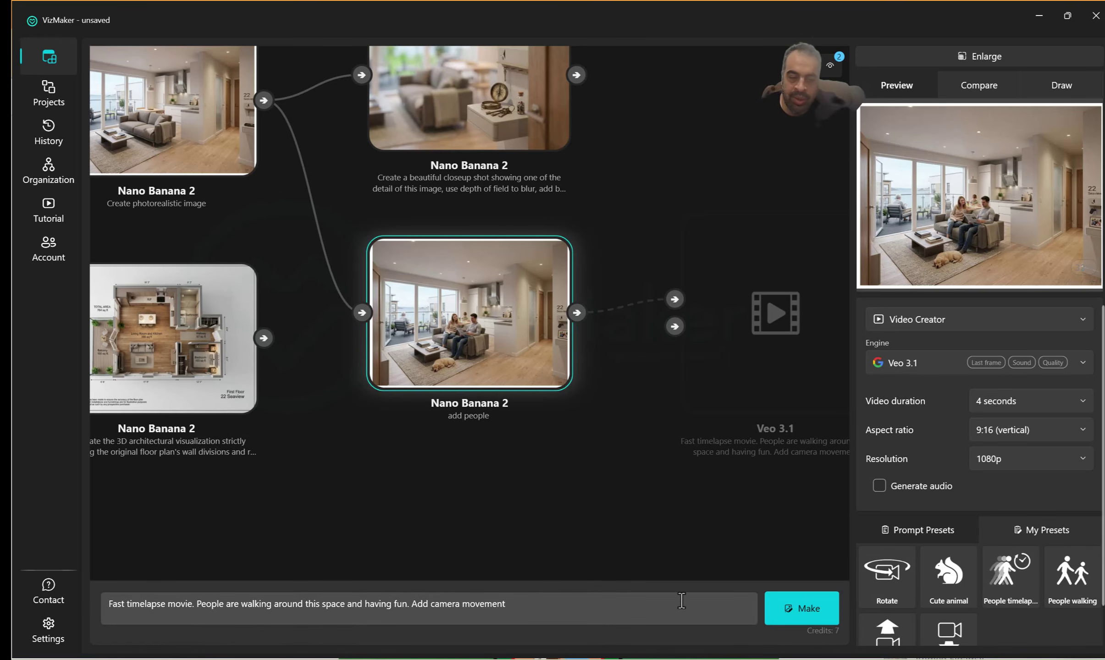
pyautogui.click(801, 600)
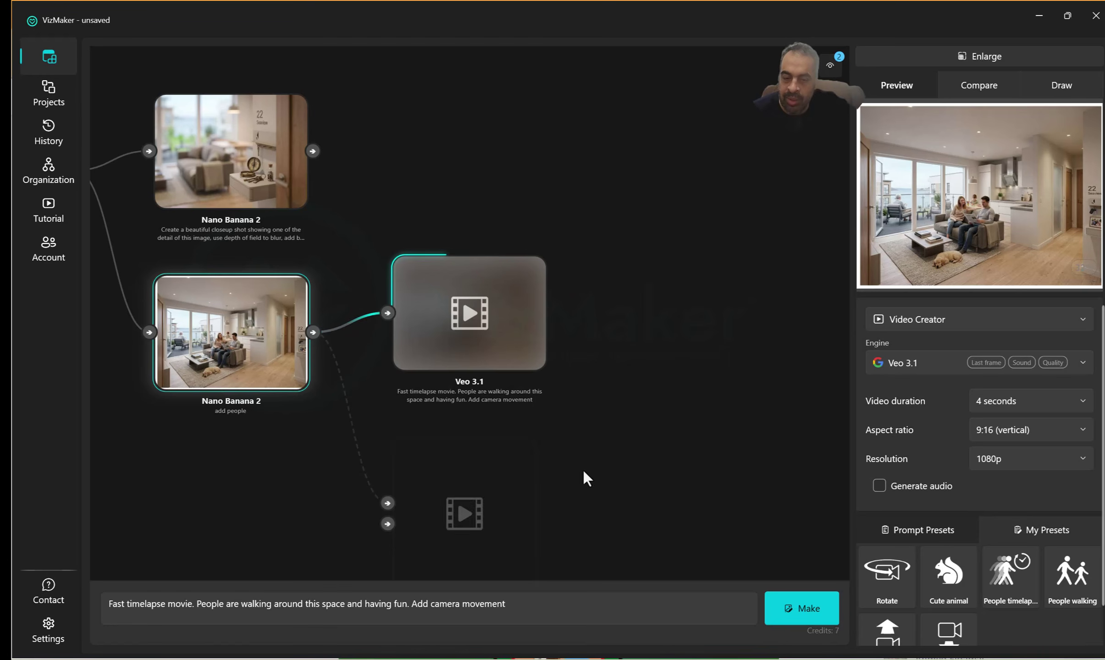
# Apply the Cute animal prompt preset and generate a second Veo 3.1 video from the same image
pyautogui.scroll(-1, 1050, 541)
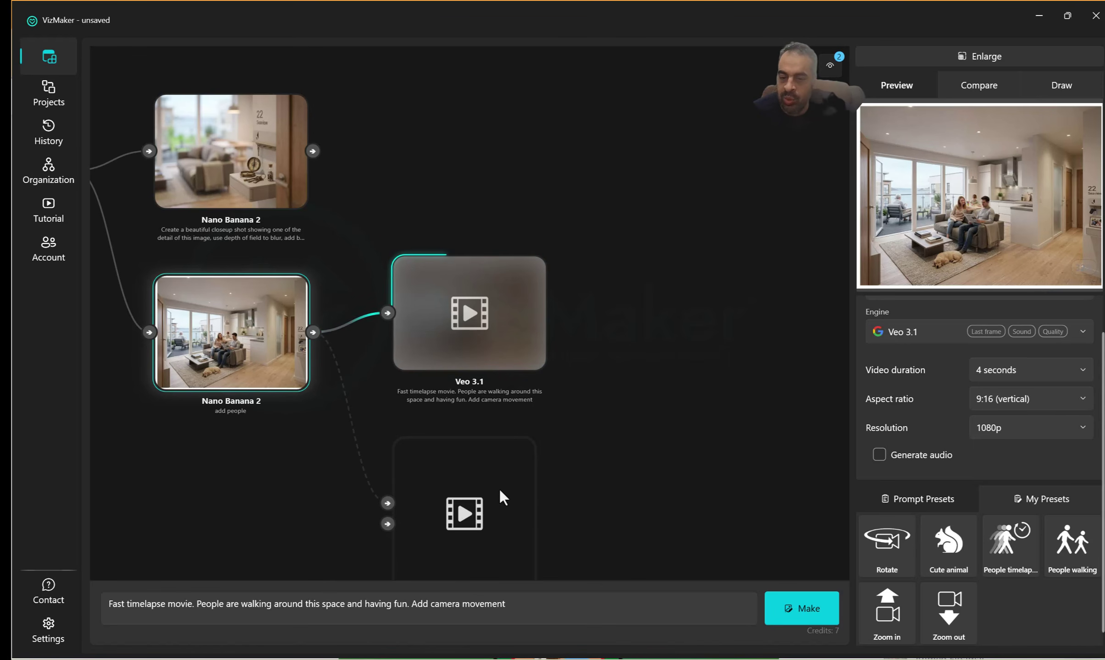
pyautogui.click(939, 555)
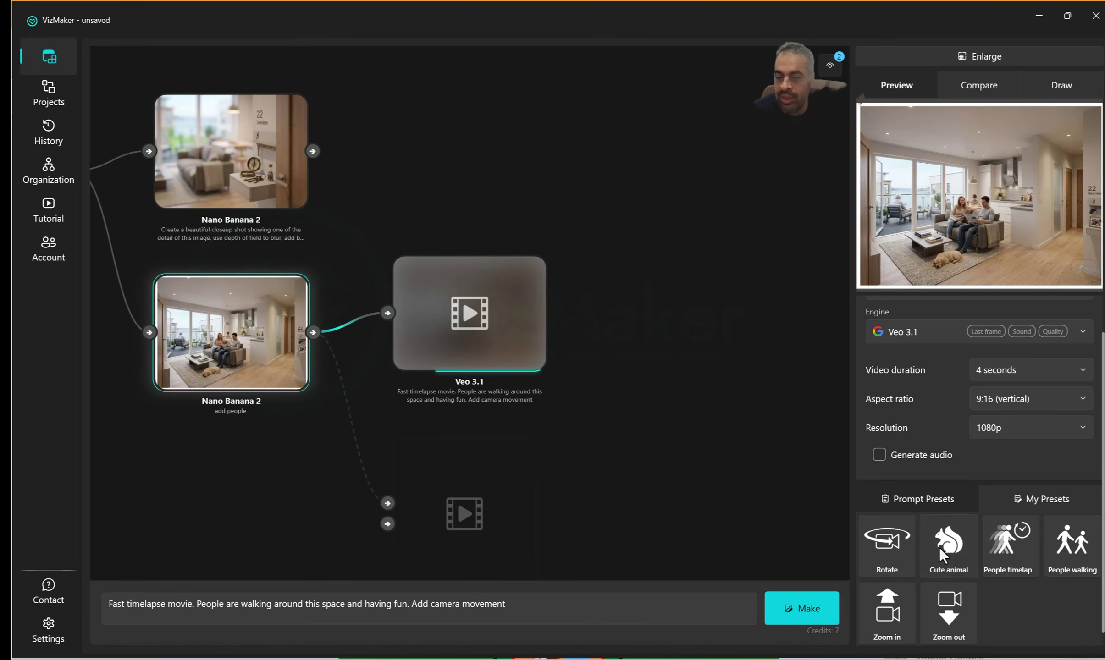
pyautogui.click(795, 609)
# Try the Kling o1 and Seedance v1 video engines, and set the engine to Sora 2
pyautogui.click(893, 339)
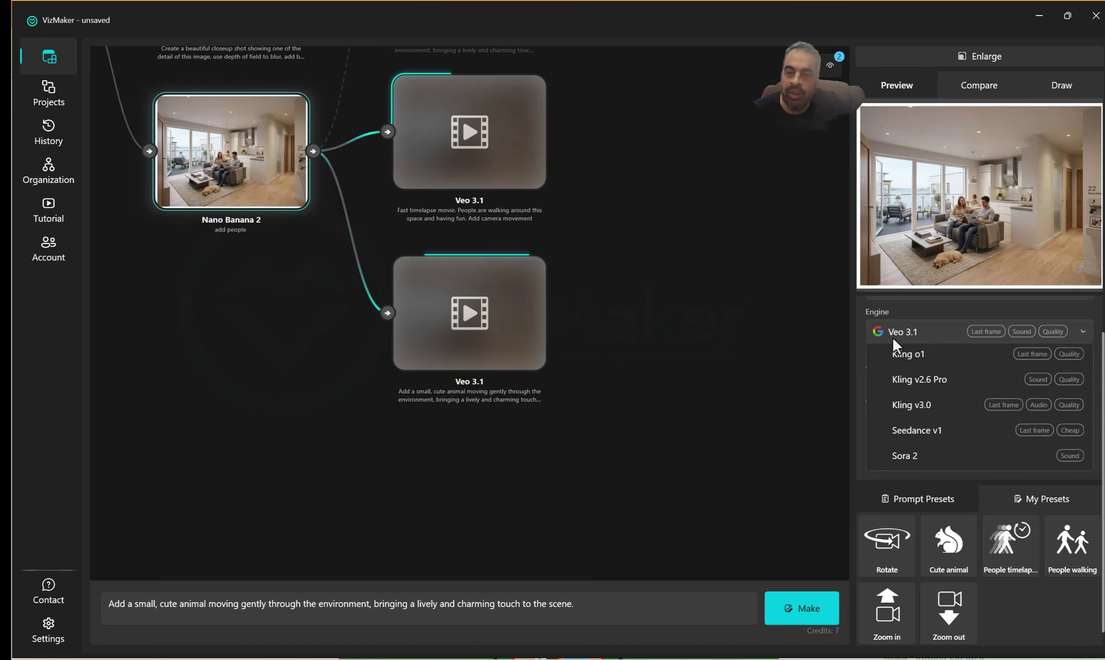
pyautogui.click(901, 387)
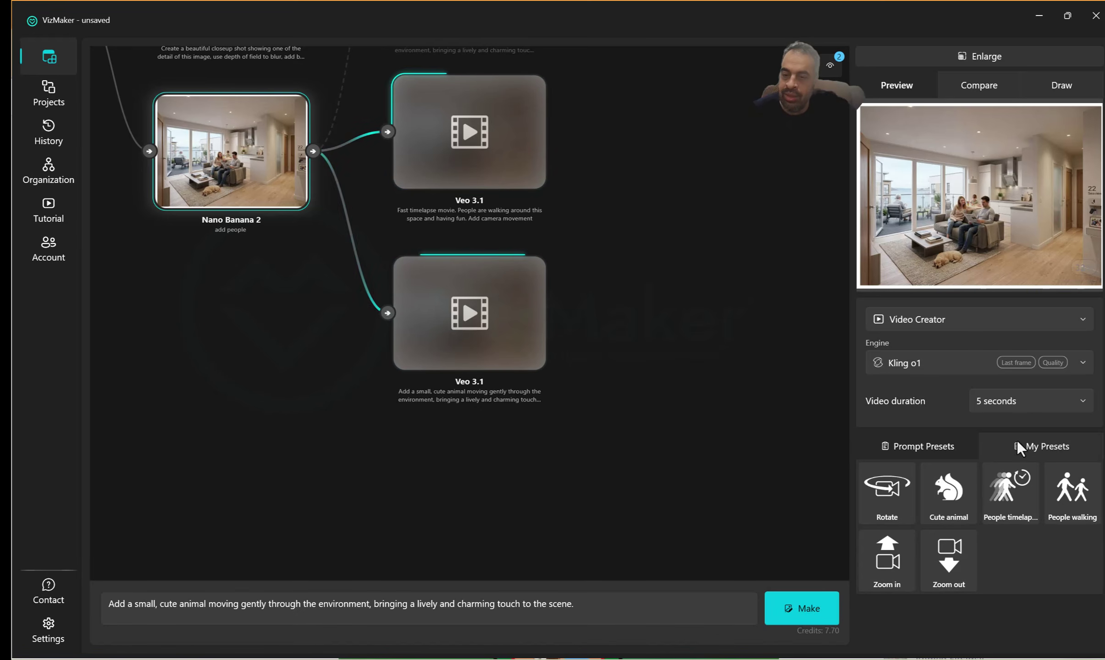
pyautogui.click(880, 360)
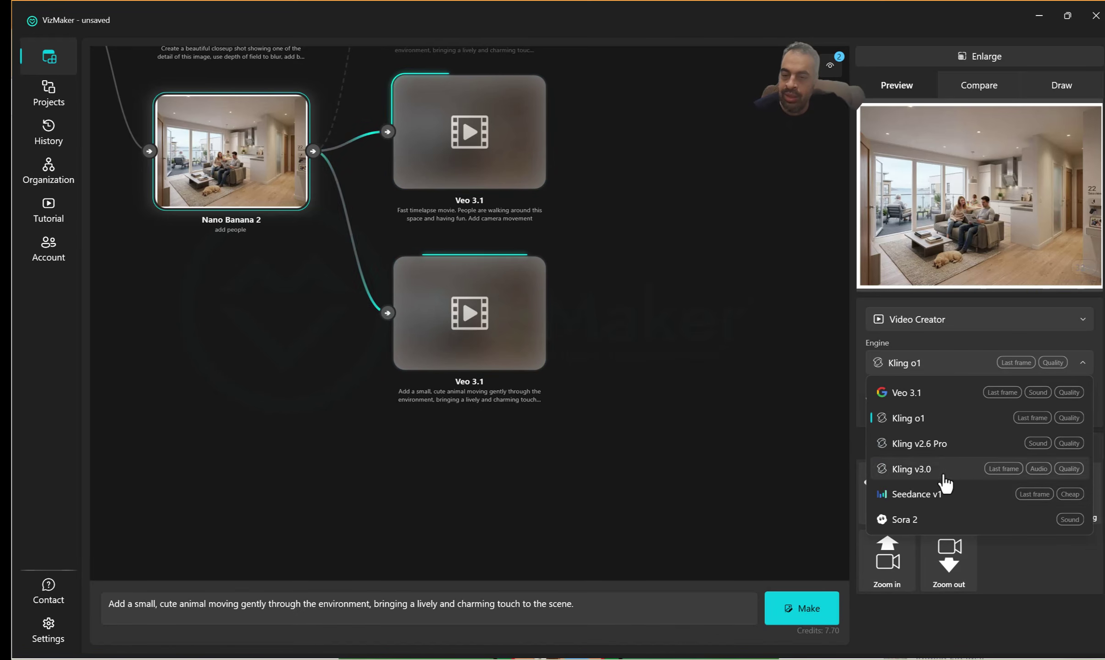
pyautogui.click(939, 496)
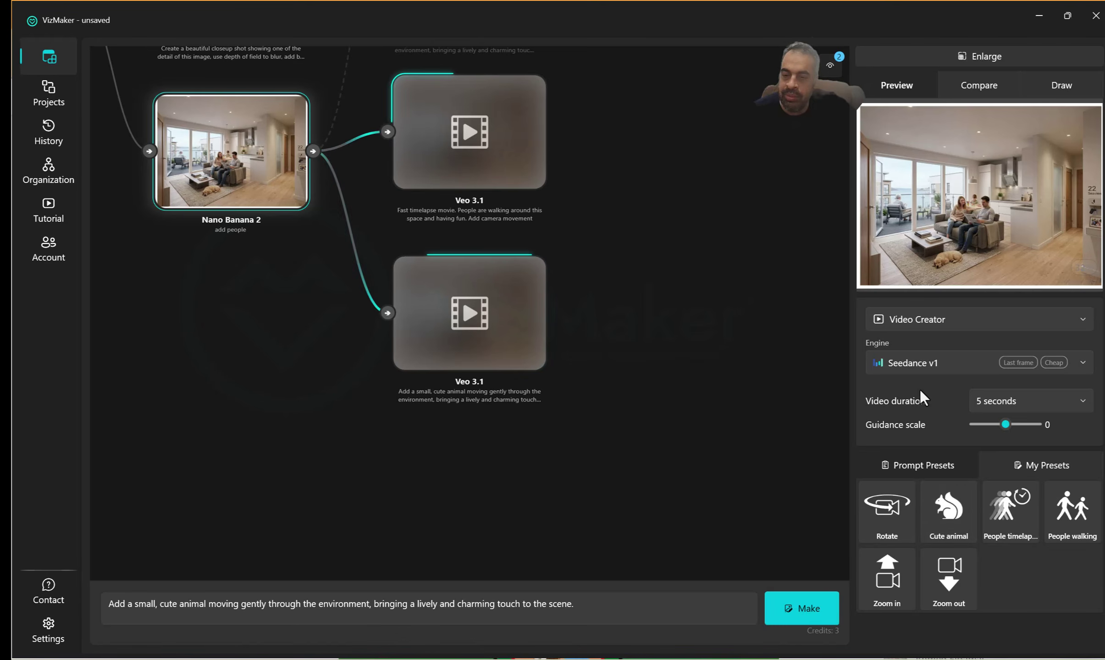
pyautogui.click(909, 363)
pyautogui.click(871, 589)
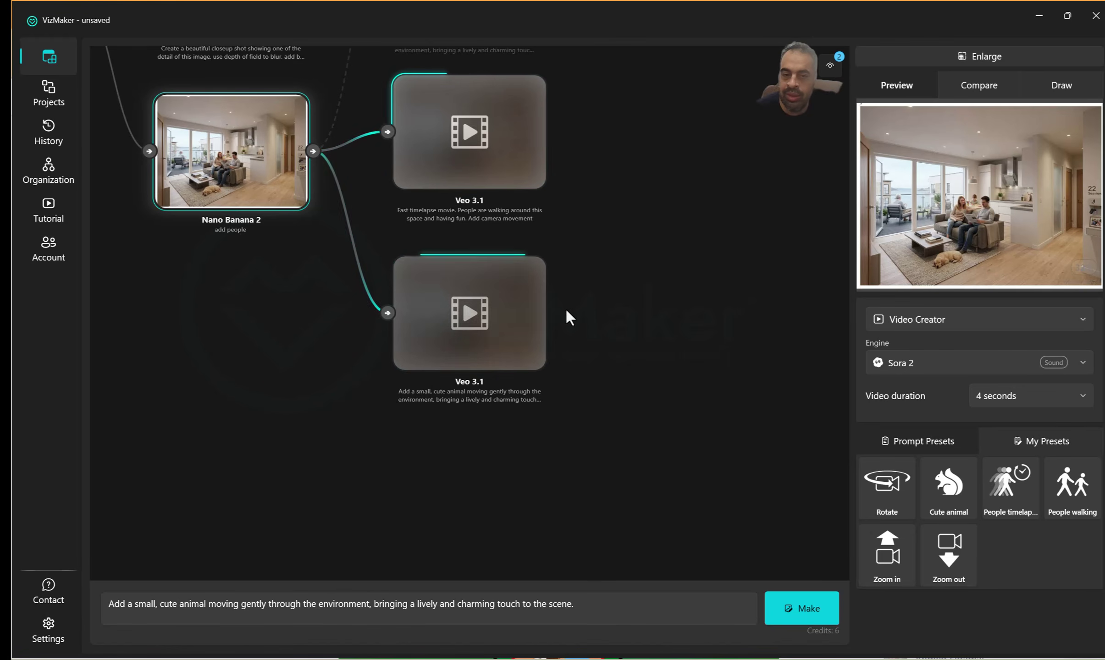
# Apply the Zoom in prompt preset and generate a 4-second Sora 2 video from the living room image with people
pyautogui.moveTo(601, 304); pyautogui.dragTo(693, 388)
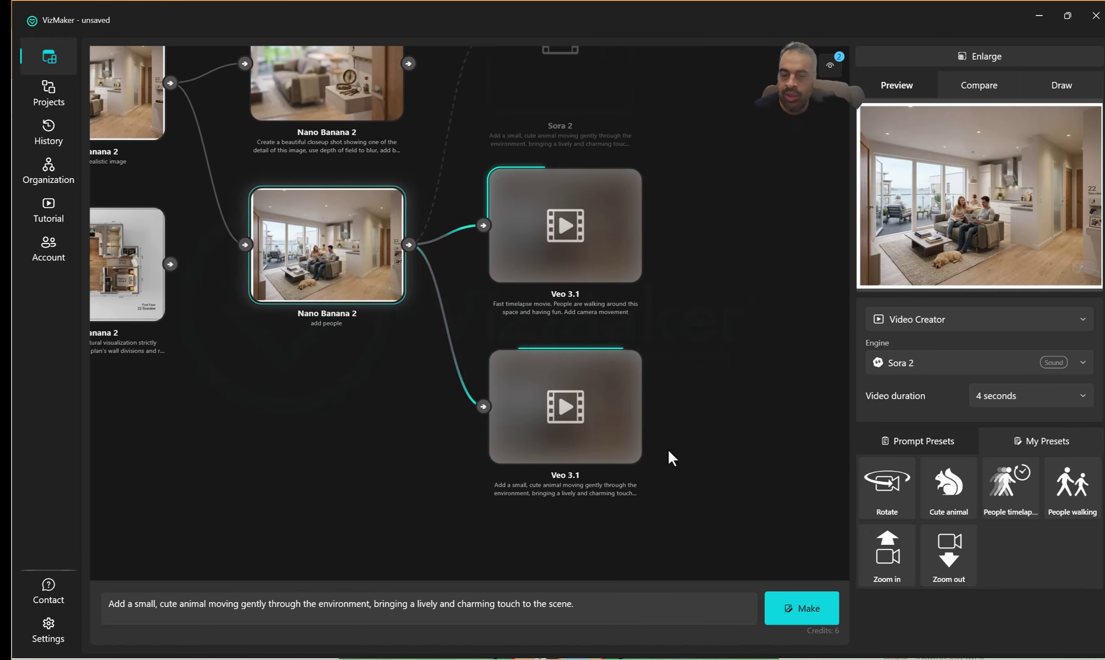
pyautogui.click(887, 562)
pyautogui.click(802, 608)
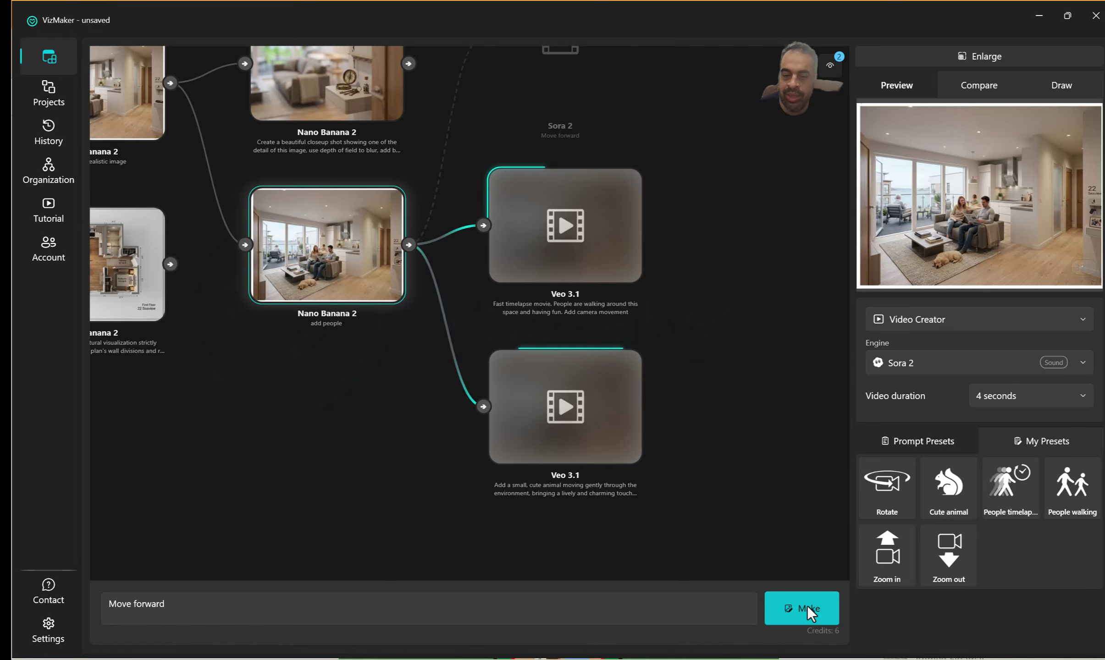
# View the living room image with people in the enlarged preview, browse the node graph beside it, and restore the normal layout
pyautogui.moveTo(581, 399); pyautogui.dragTo(640, 229)
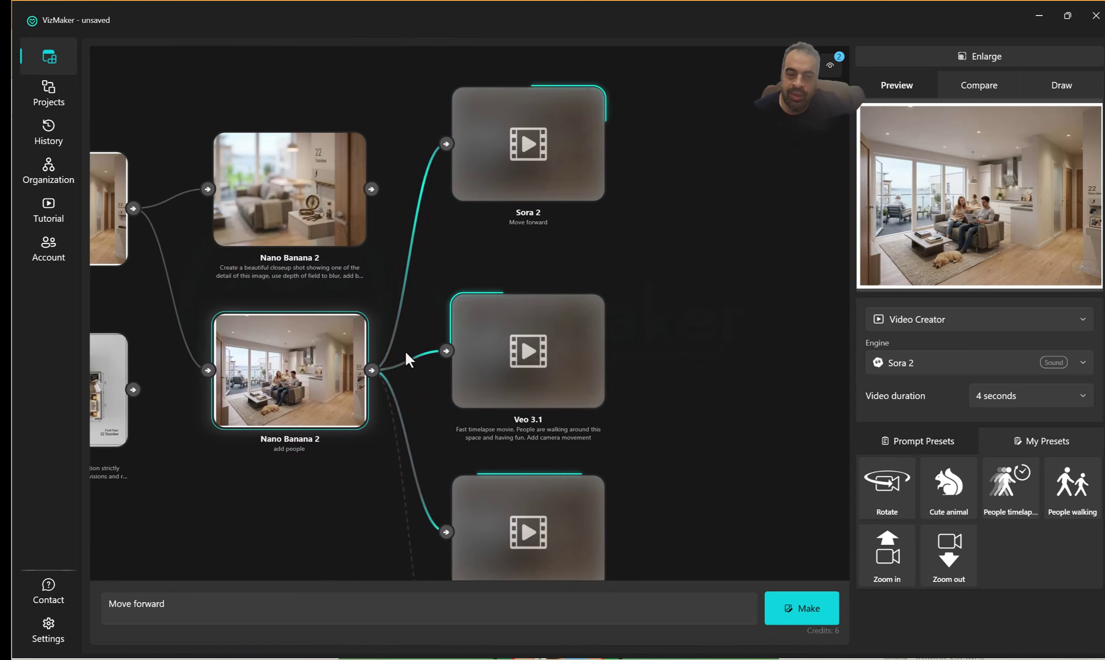
pyautogui.moveTo(652, 353); pyautogui.dragTo(657, 351)
pyautogui.scroll(-5, 657, 352)
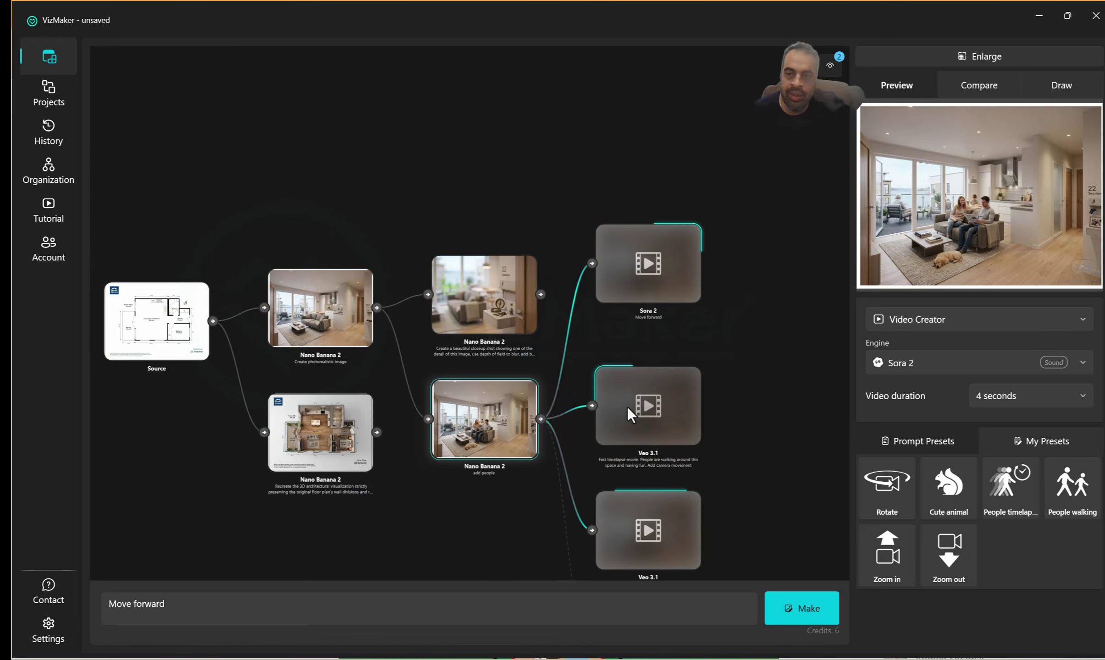
pyautogui.click(965, 57)
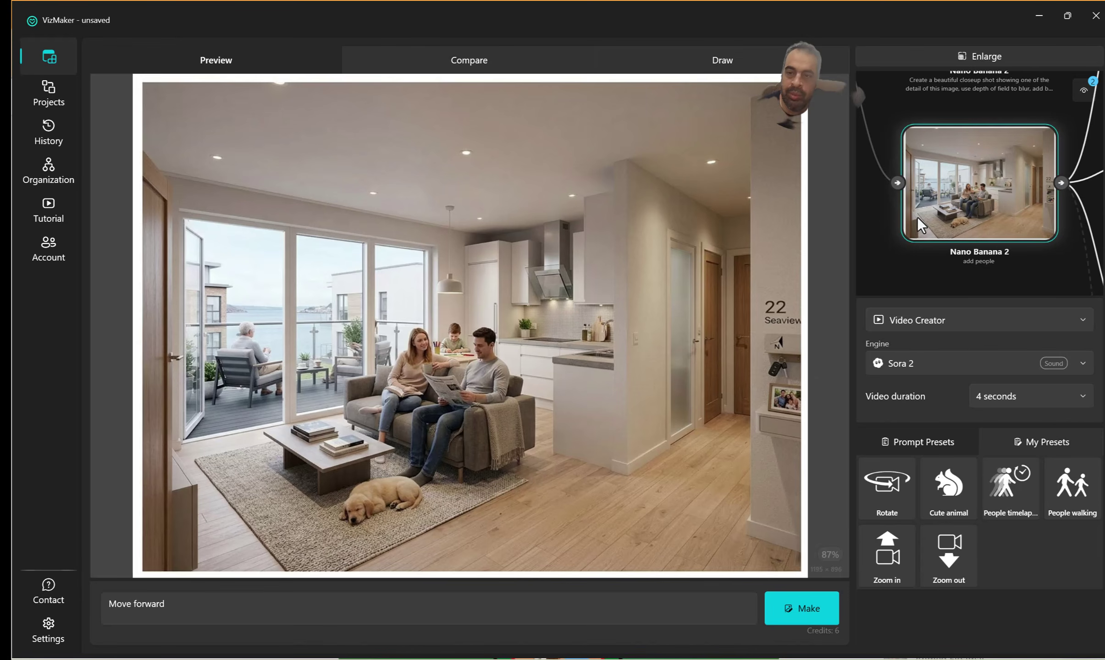
pyautogui.scroll(-5, 923, 215)
pyautogui.scroll(5, 925, 176)
pyautogui.scroll(2, 905, 216)
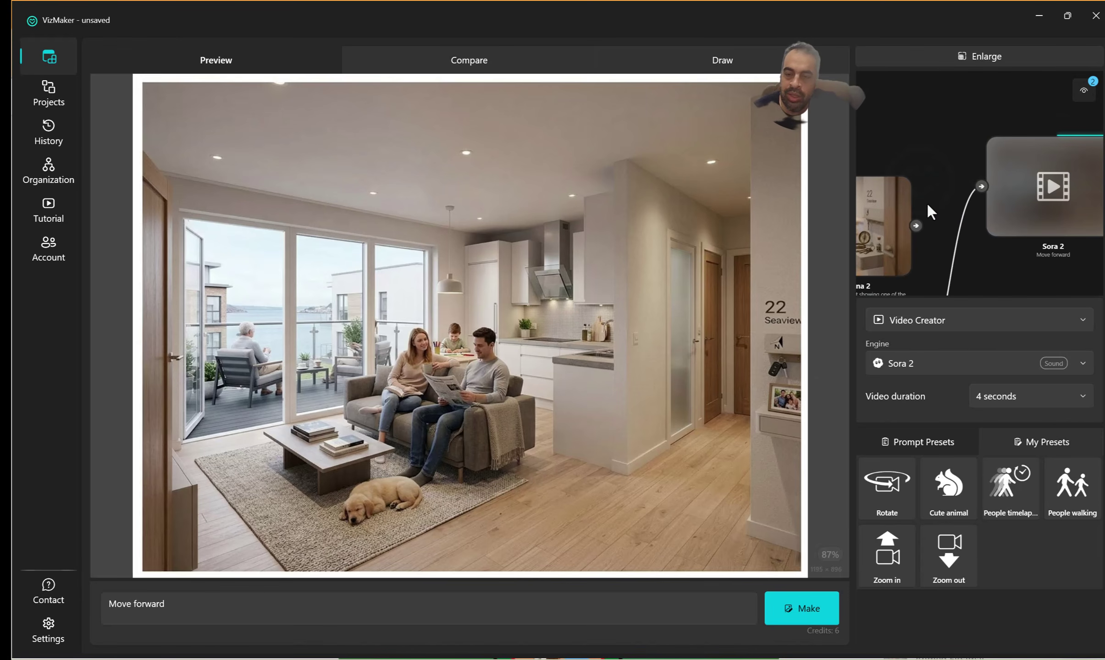
pyautogui.moveTo(929, 171); pyautogui.dragTo(997, 148)
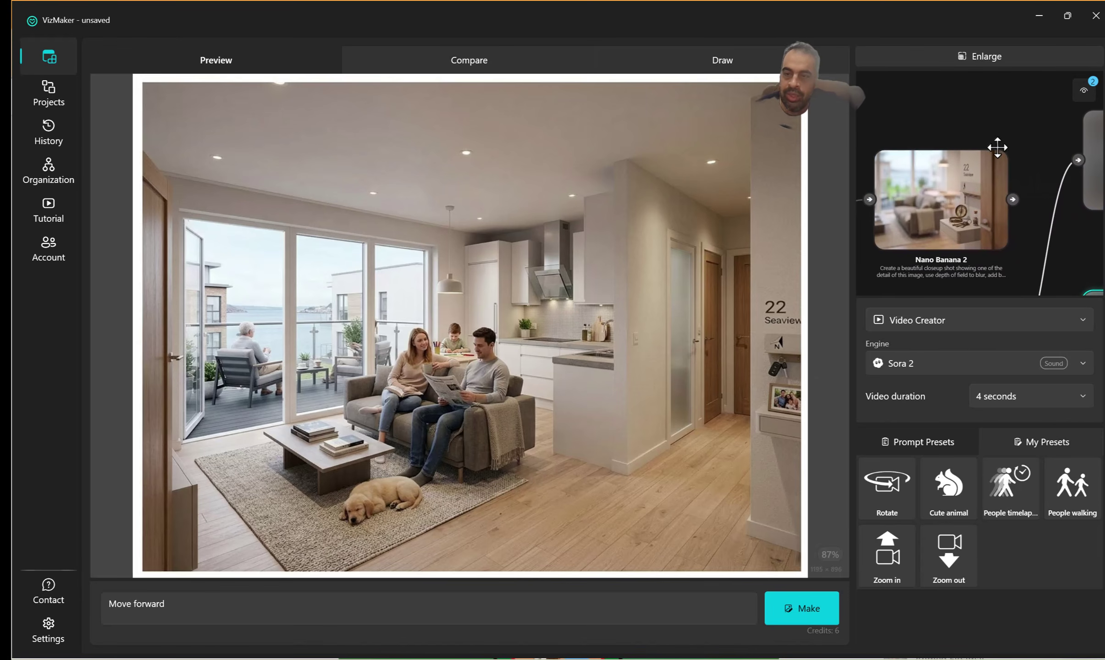
pyautogui.click(991, 59)
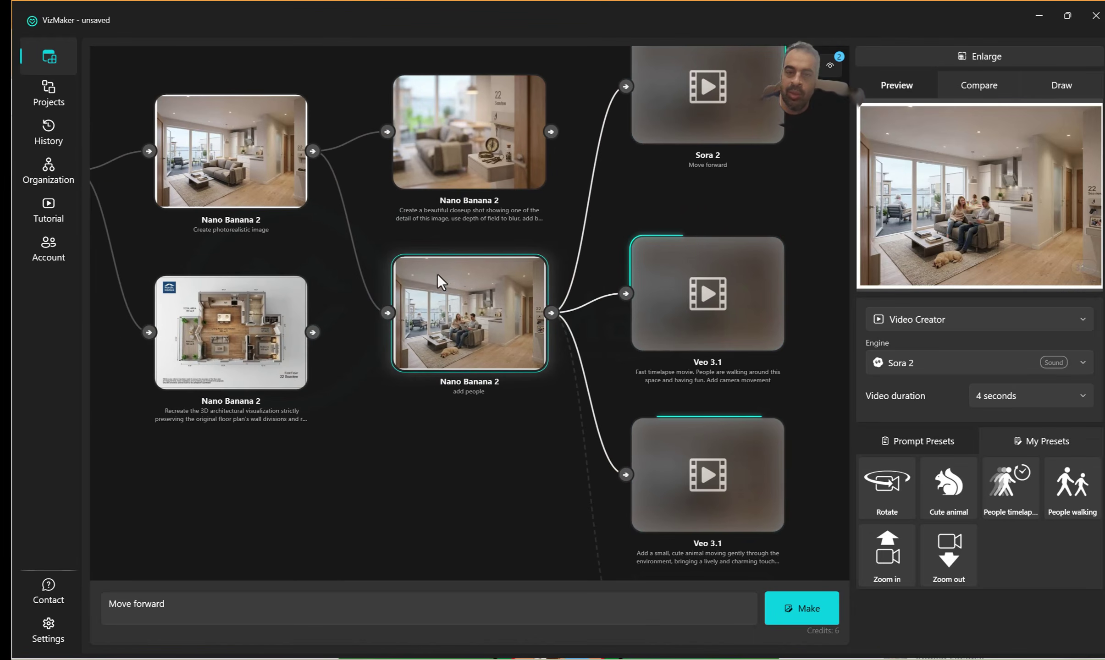
# Compare the photorealistic living room image as A with the closeup image as B, and return to the preview
pyautogui.moveTo(418, 372); pyautogui.dragTo(553, 424)
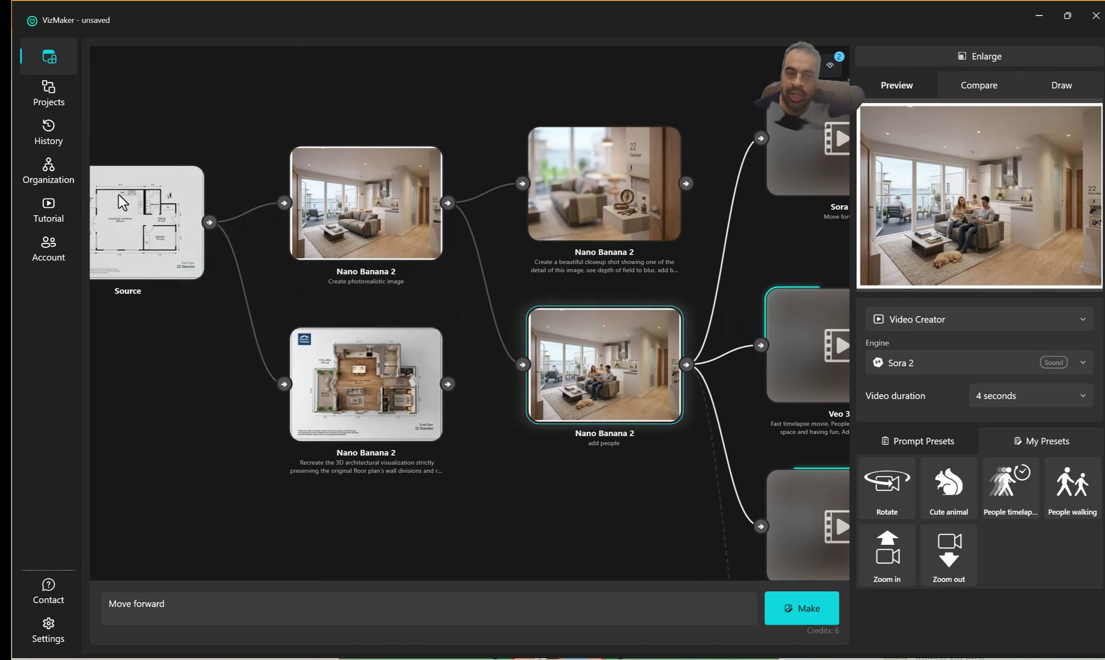
pyautogui.click(395, 201)
pyautogui.rightClick(501, 306)
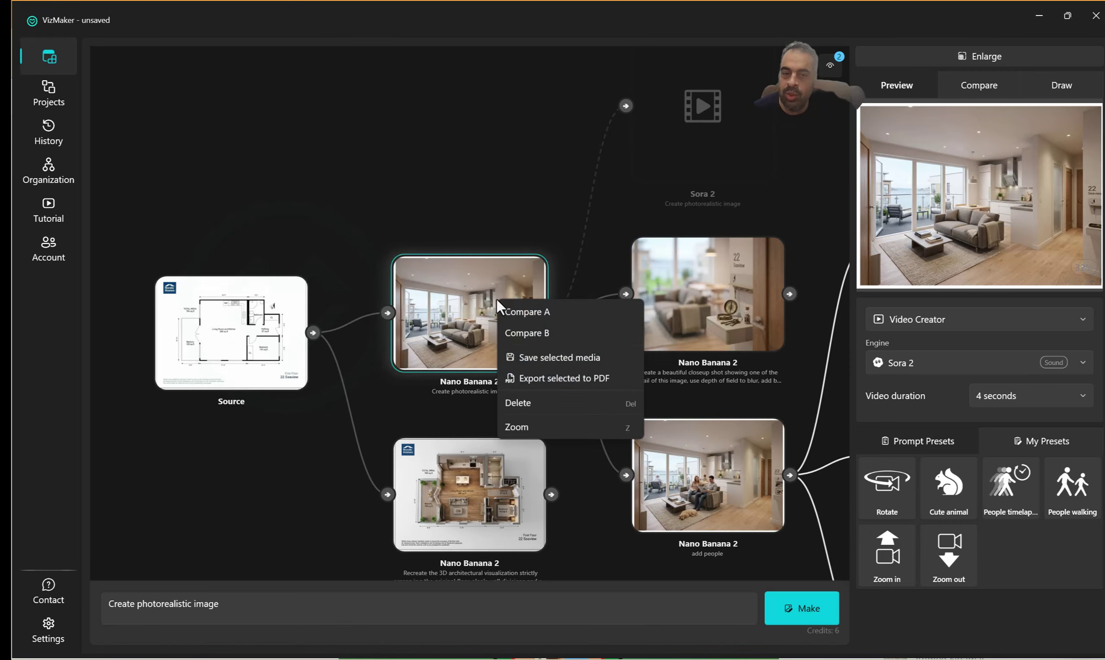
pyautogui.click(537, 314)
pyautogui.click(689, 304)
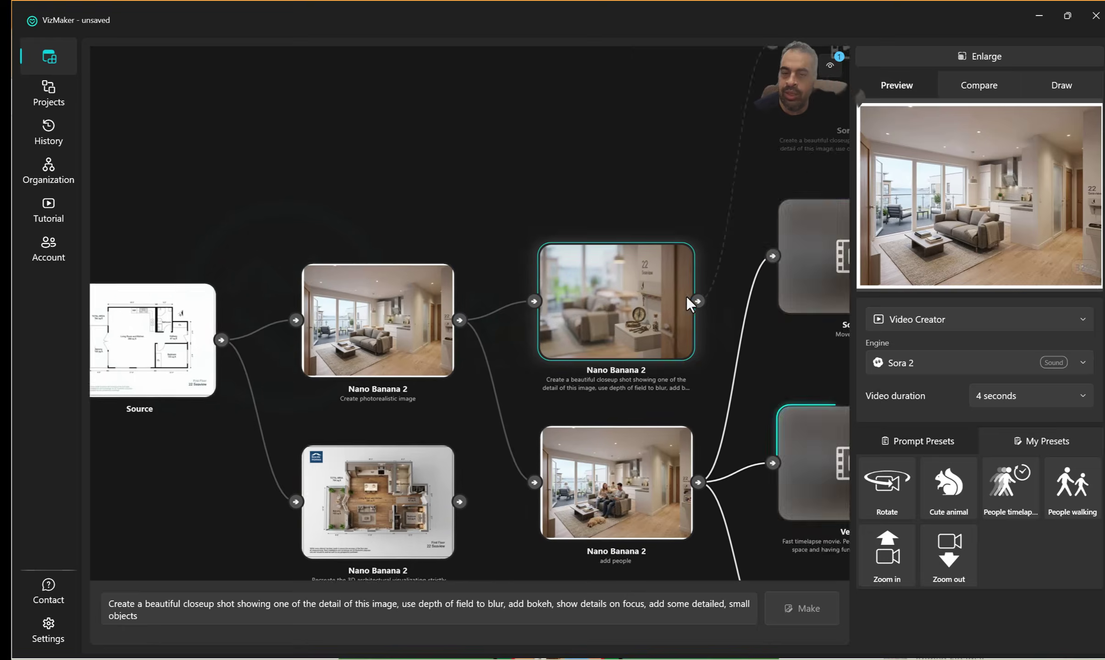
pyautogui.rightClick(691, 295)
pyautogui.rightClick(519, 301)
pyautogui.click(553, 341)
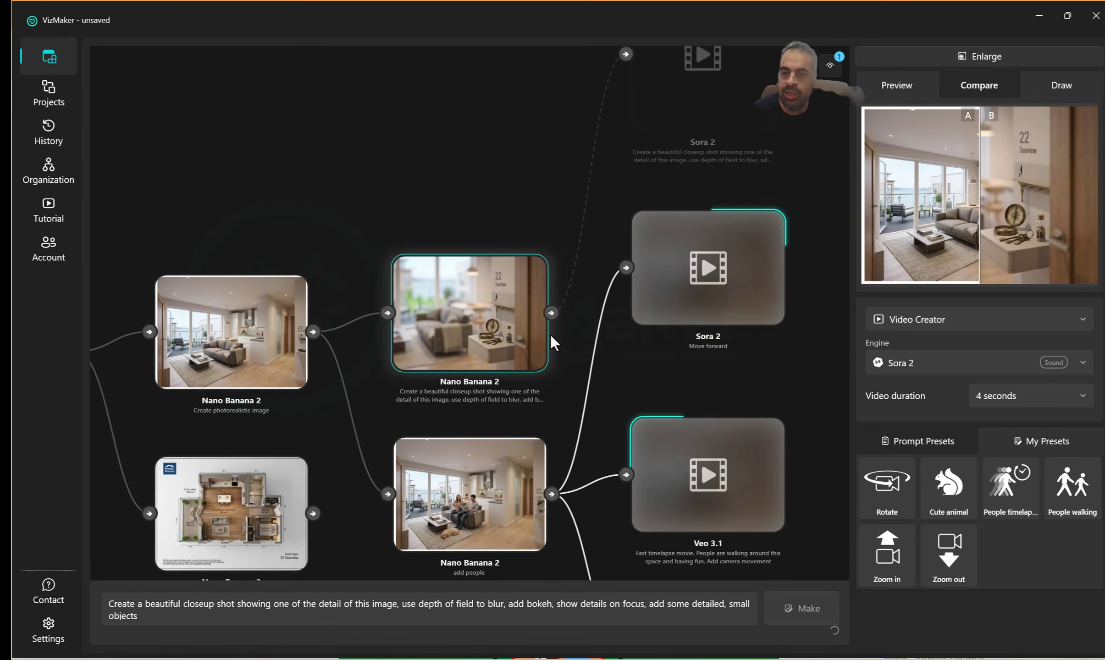
pyautogui.moveTo(957, 199)
pyautogui.mouseDown()
pyautogui.moveTo(931, 198)
pyautogui.moveTo(999, 197)
pyautogui.moveTo(957, 197)
pyautogui.mouseUp()
pyautogui.click(897, 85)
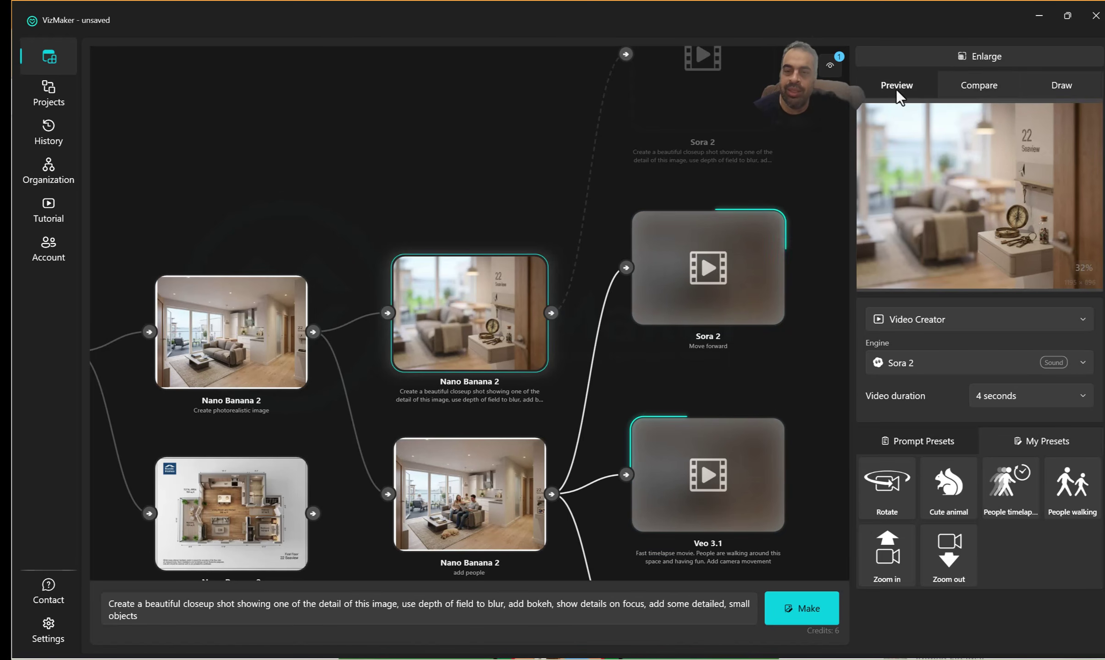
pyautogui.scroll(-2, 467, 259)
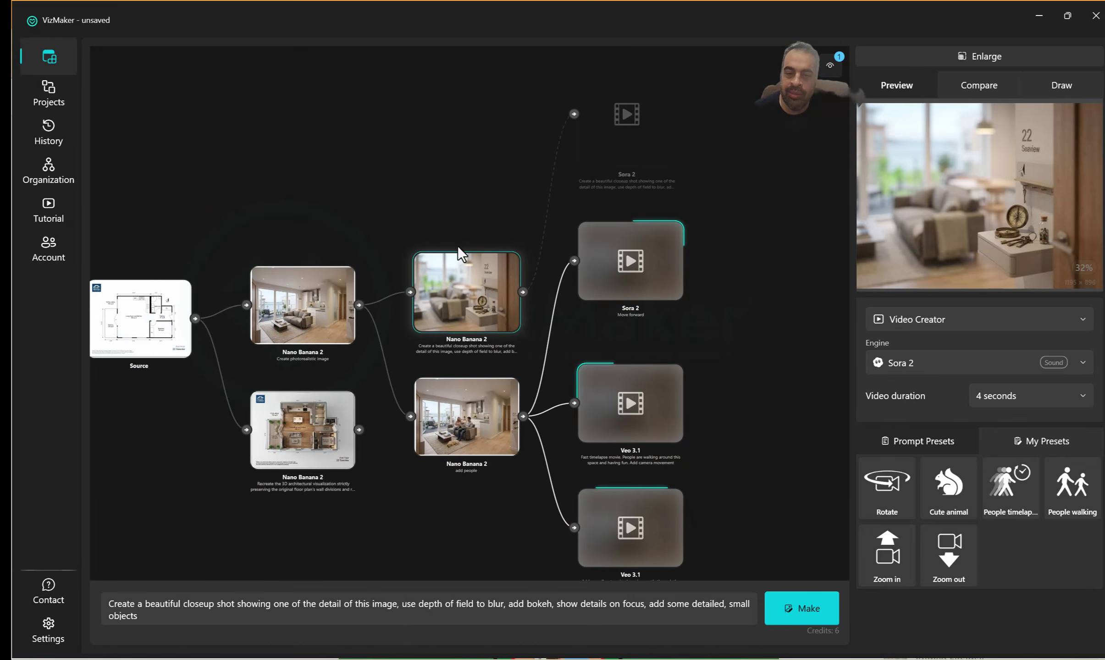
pyautogui.moveTo(722, 424); pyautogui.dragTo(676, 397)
pyautogui.scroll(4, 606, 337)
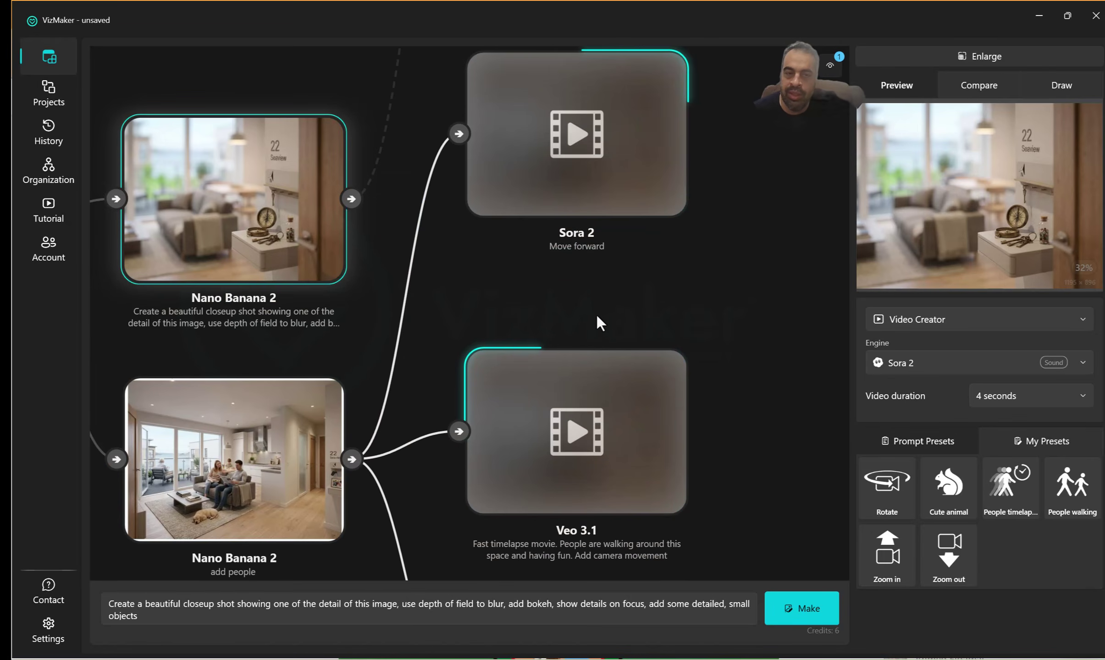
pyautogui.moveTo(604, 285); pyautogui.dragTo(582, 345)
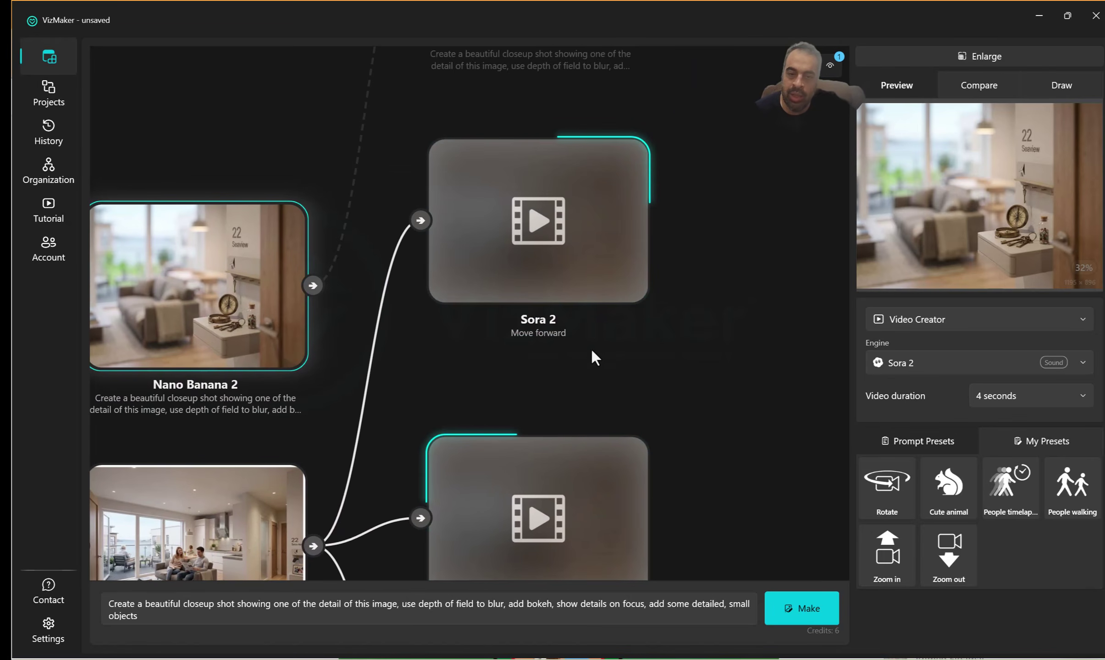
pyautogui.moveTo(693, 389); pyautogui.dragTo(641, 359)
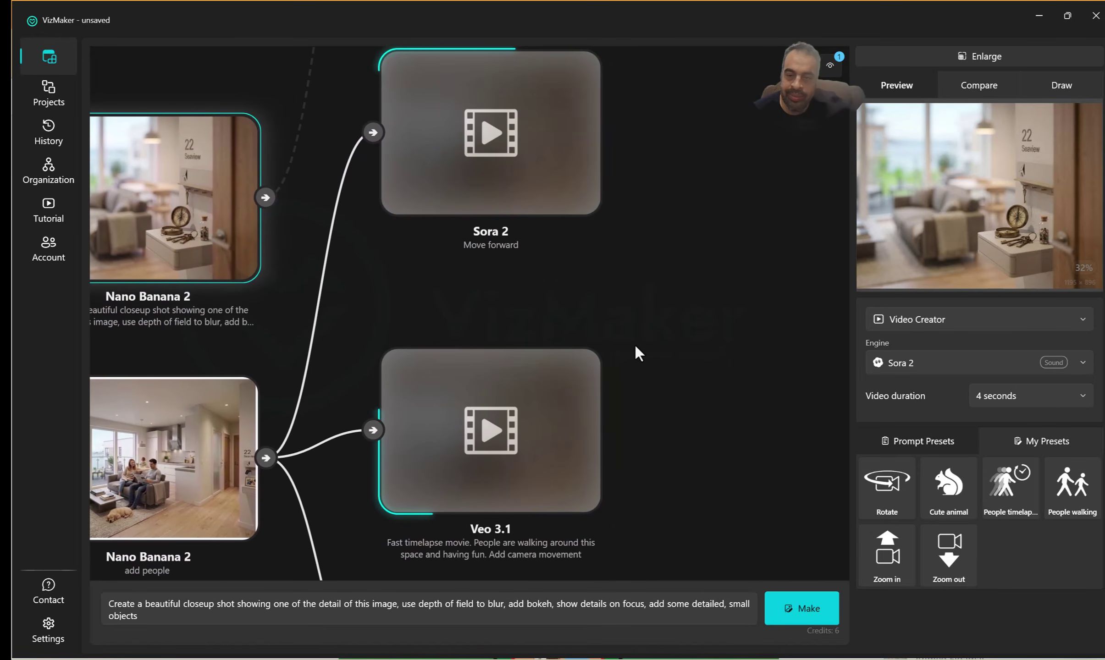
# Switch the generation mode from Video Creator to Image Creator
pyautogui.click(911, 324)
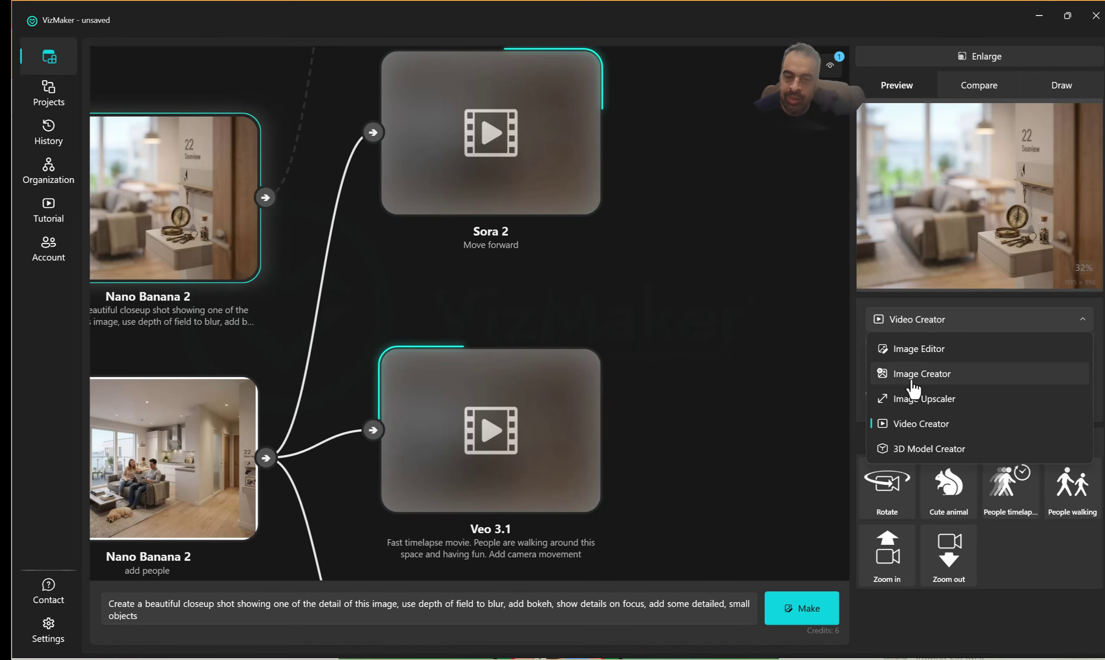
pyautogui.click(908, 381)
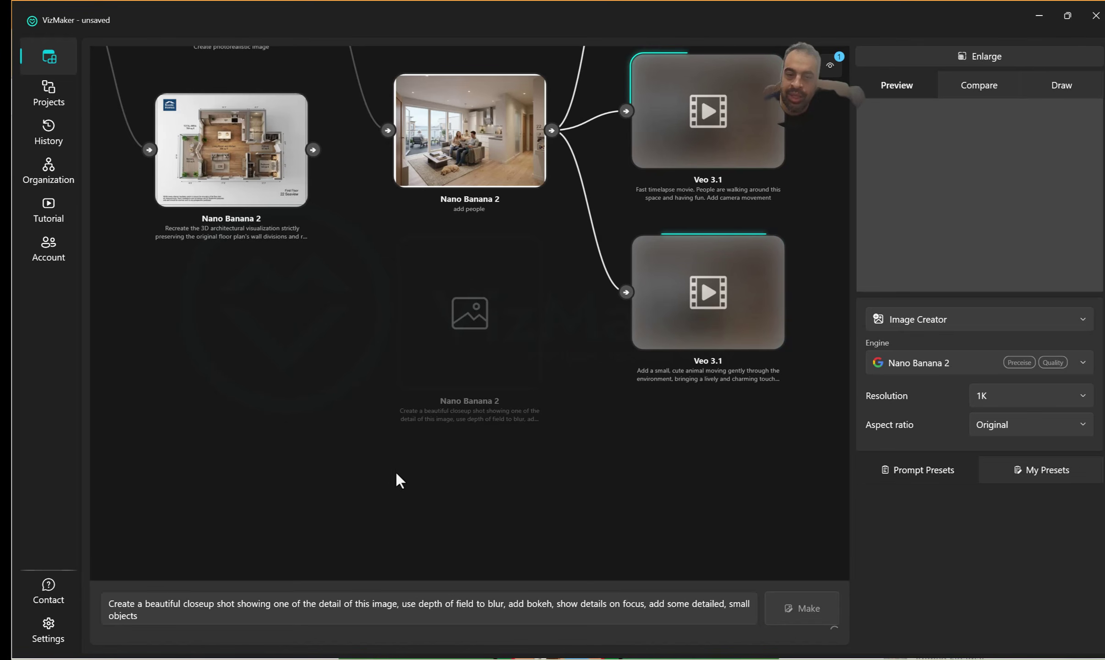
# Open the people timelapse video made with Veo 3.1 in the preview
pyautogui.moveTo(478, 337); pyautogui.dragTo(352, 465)
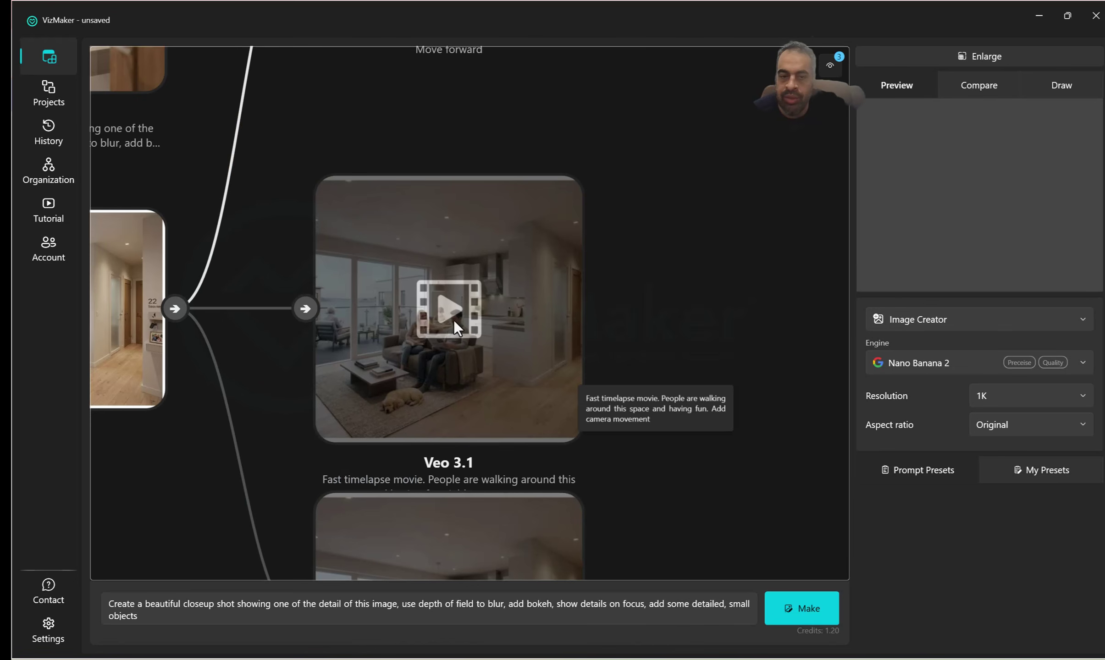
pyautogui.click(453, 319)
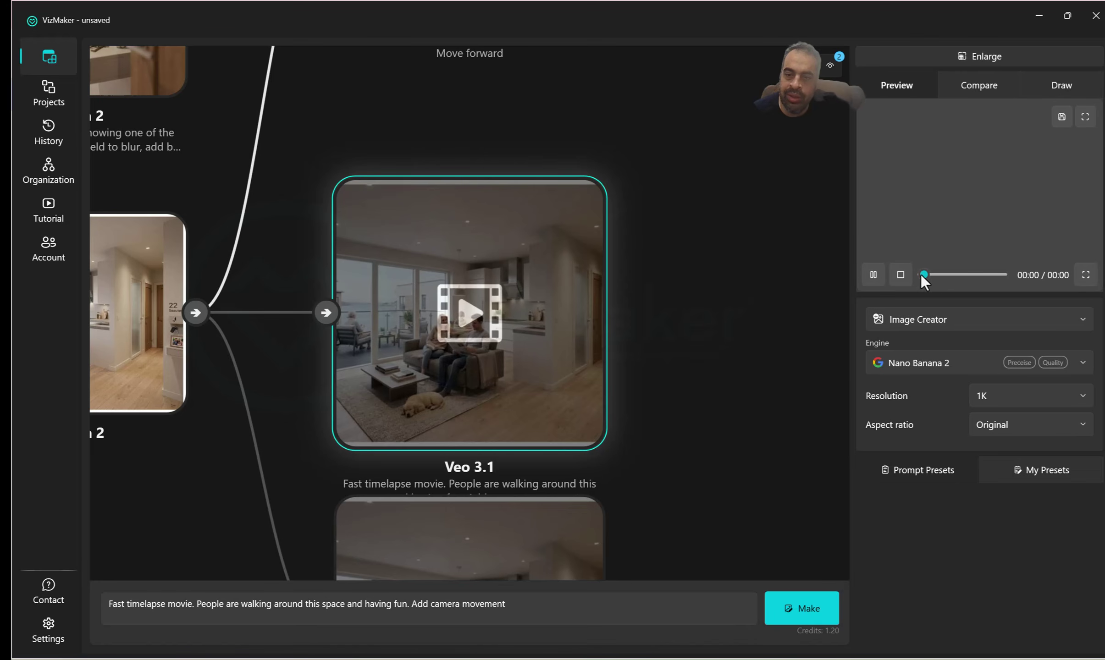
# Switch to the Downloads folder in File Explorer and view the VizMaker_eafa2bc3 video in Media Player
pyautogui.click(877, 275)
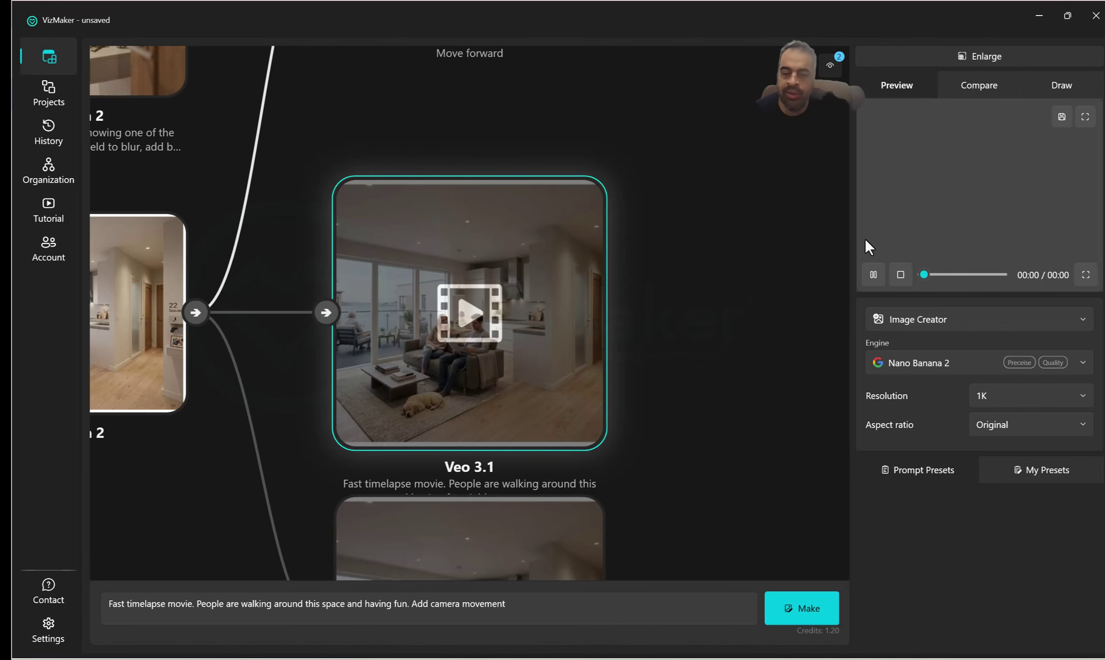
pyautogui.hotkey('alt', 'Tab')
pyautogui.doubleClick(617, 212)
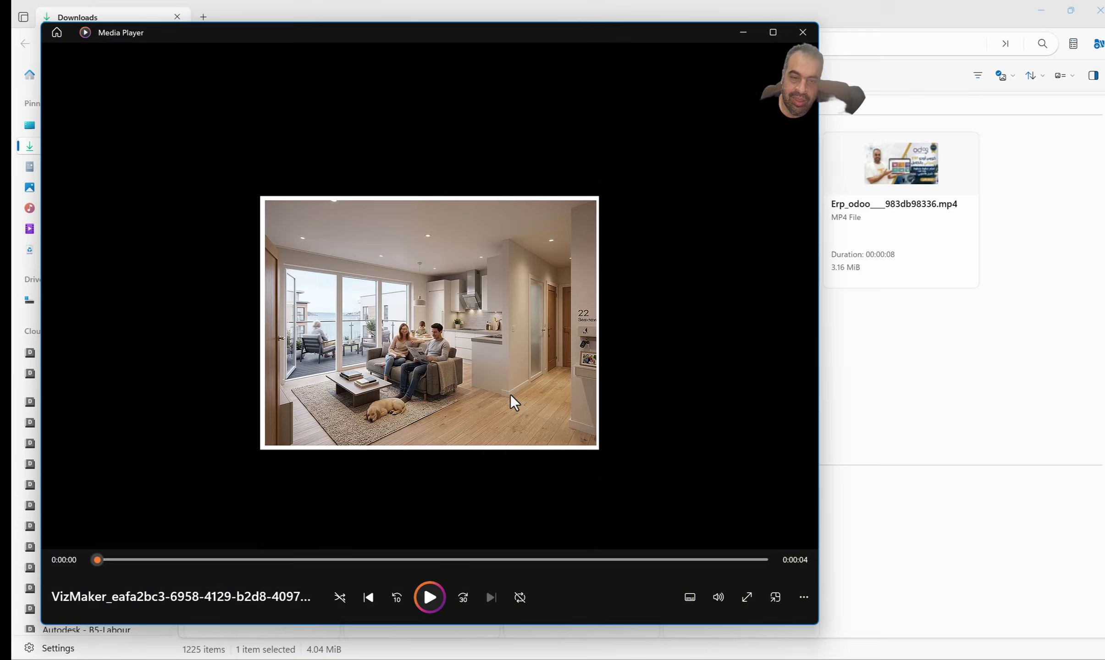
pyautogui.click(802, 31)
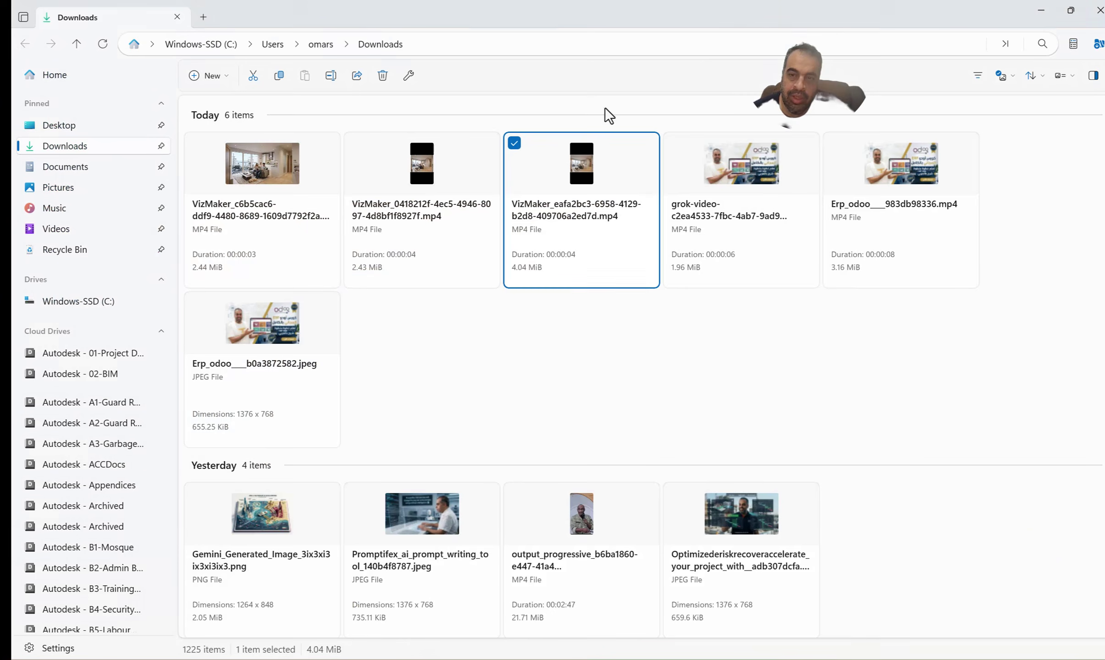
# View the VizMaker_0418212f and VizMaker_c6b5cac6 videos from the Downloads folder, closing the player after each one
pyautogui.click(449, 191)
pyautogui.doubleClick(448, 189)
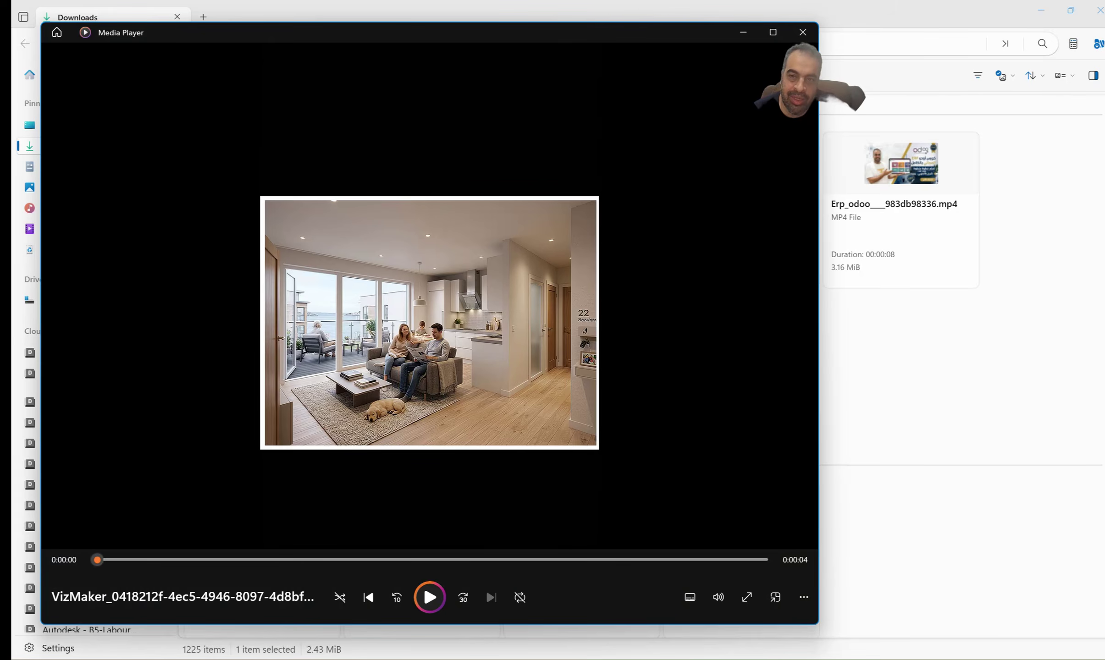
pyautogui.click(802, 32)
pyautogui.doubleClick(261, 210)
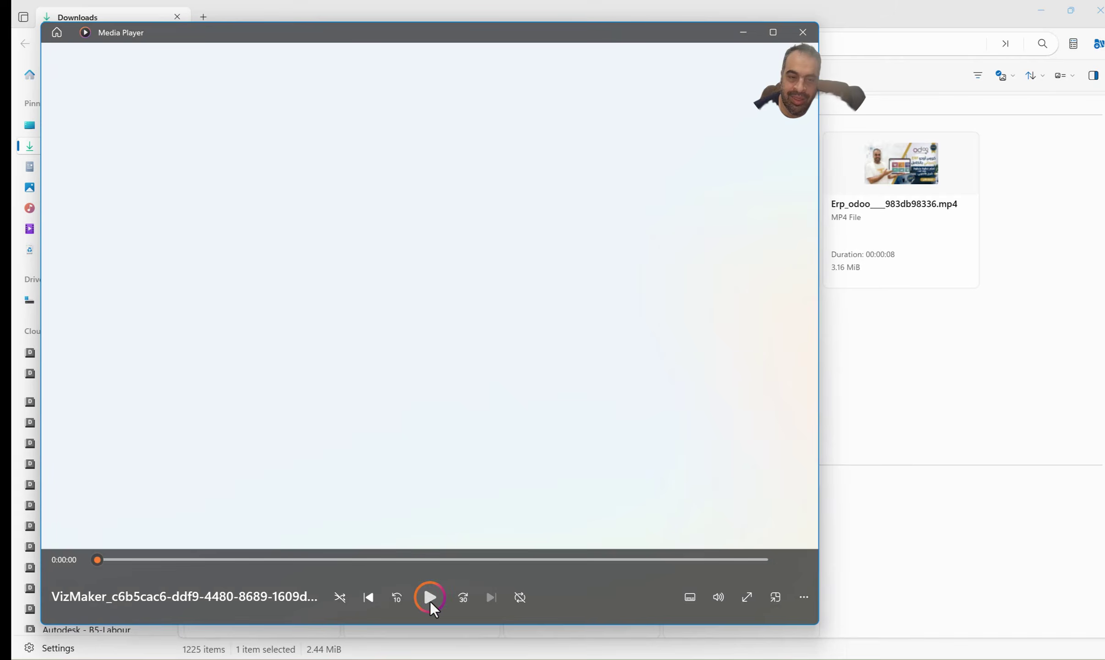
pyautogui.click(429, 597)
pyautogui.click(802, 32)
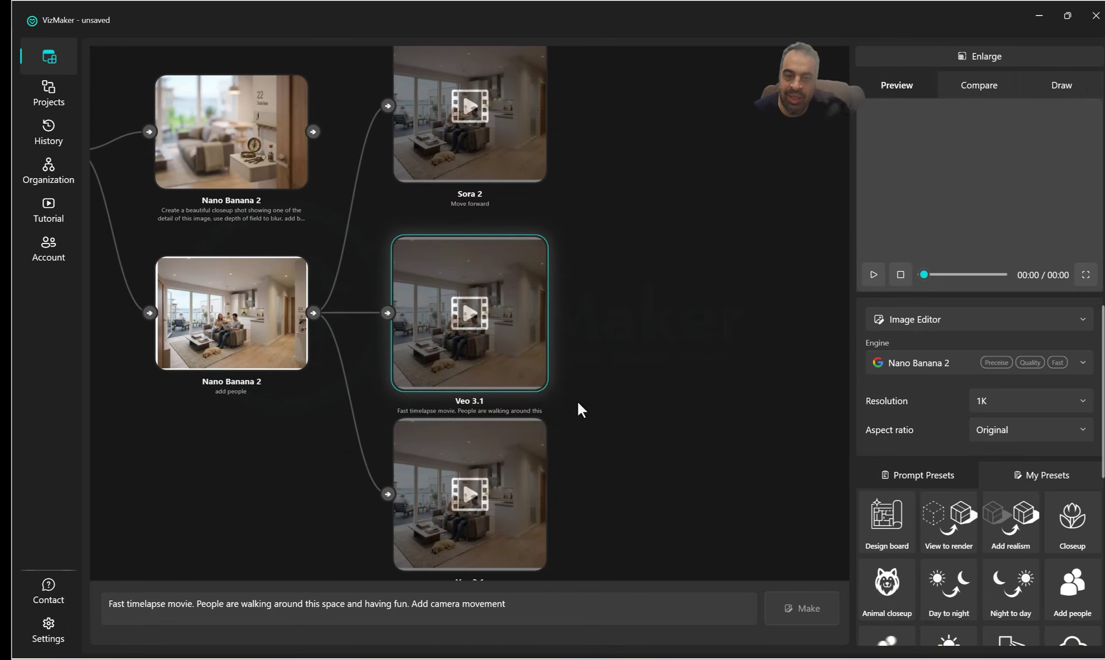
# Return to VizMaker, start saving the Veo 3.1 people timelapse video to Downloads, and cancel the save
pyautogui.rightClick(518, 316)
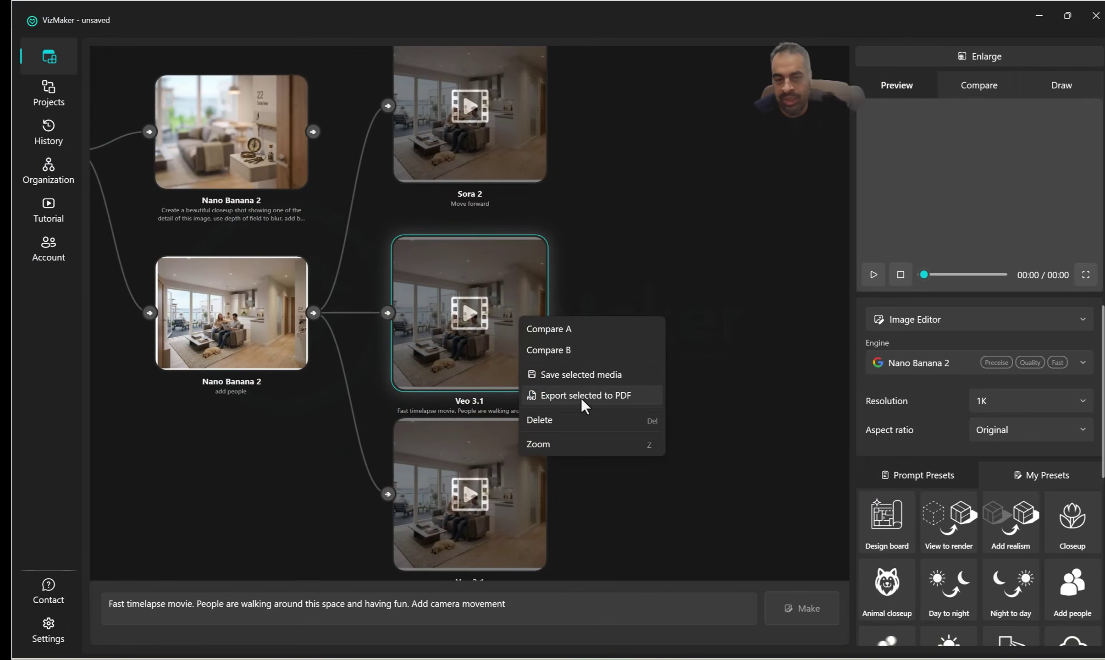
pyautogui.click(573, 375)
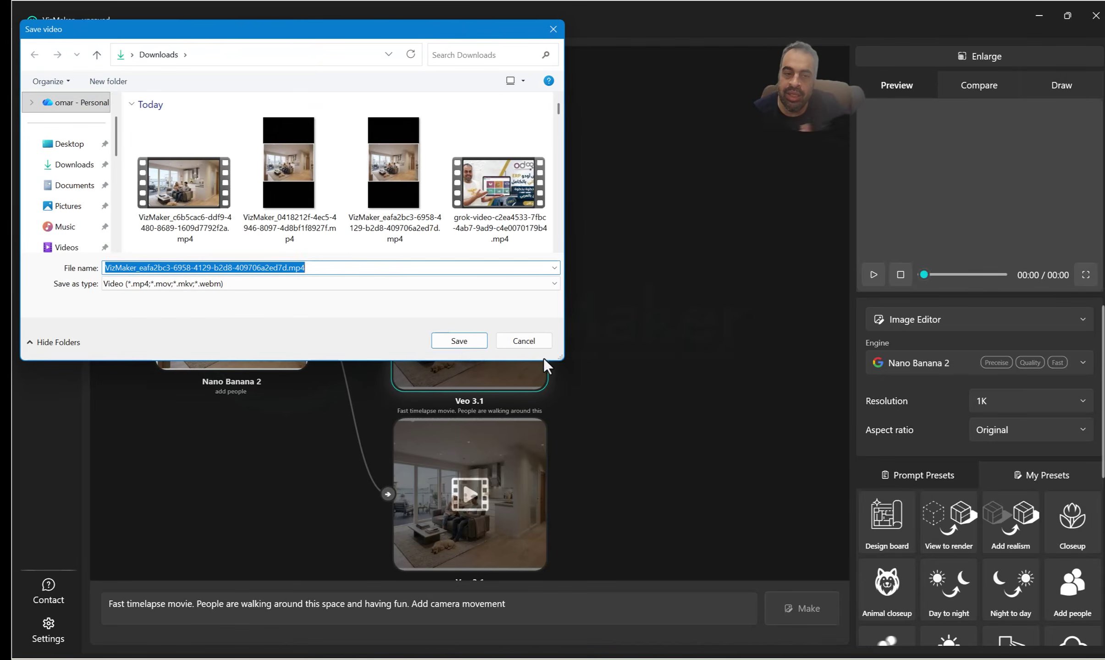
pyautogui.click(525, 342)
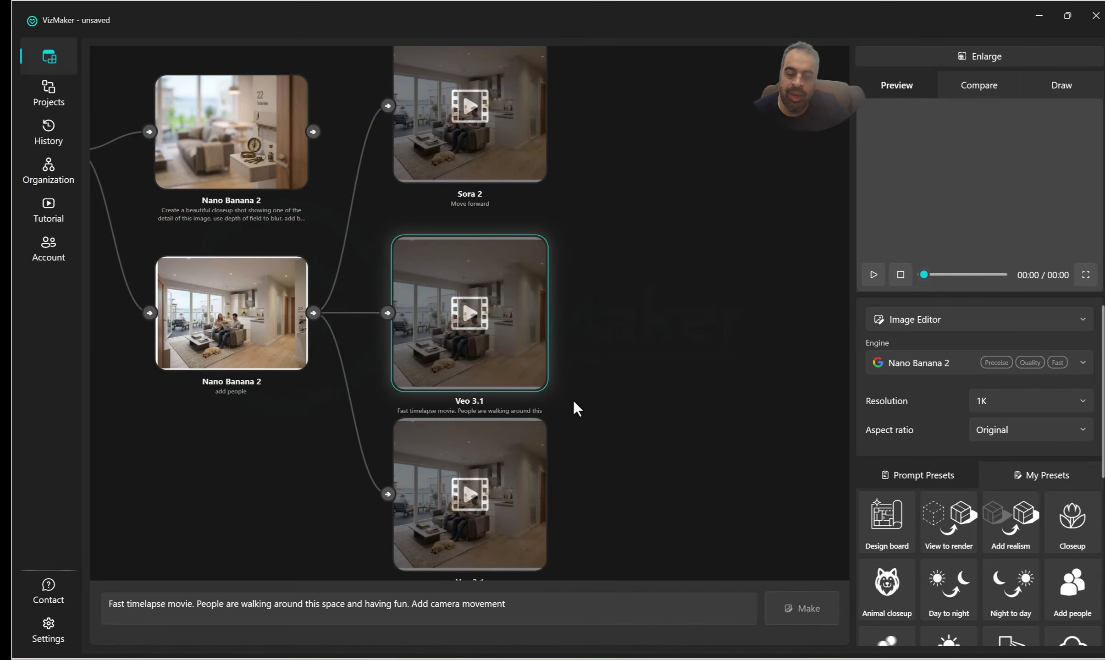
# Try the 4K resolution for the Image Editor, return it to 1K, and look through the aspect ratio options
pyautogui.scroll(-2, 573, 402)
pyautogui.moveTo(616, 297); pyautogui.dragTo(567, 376)
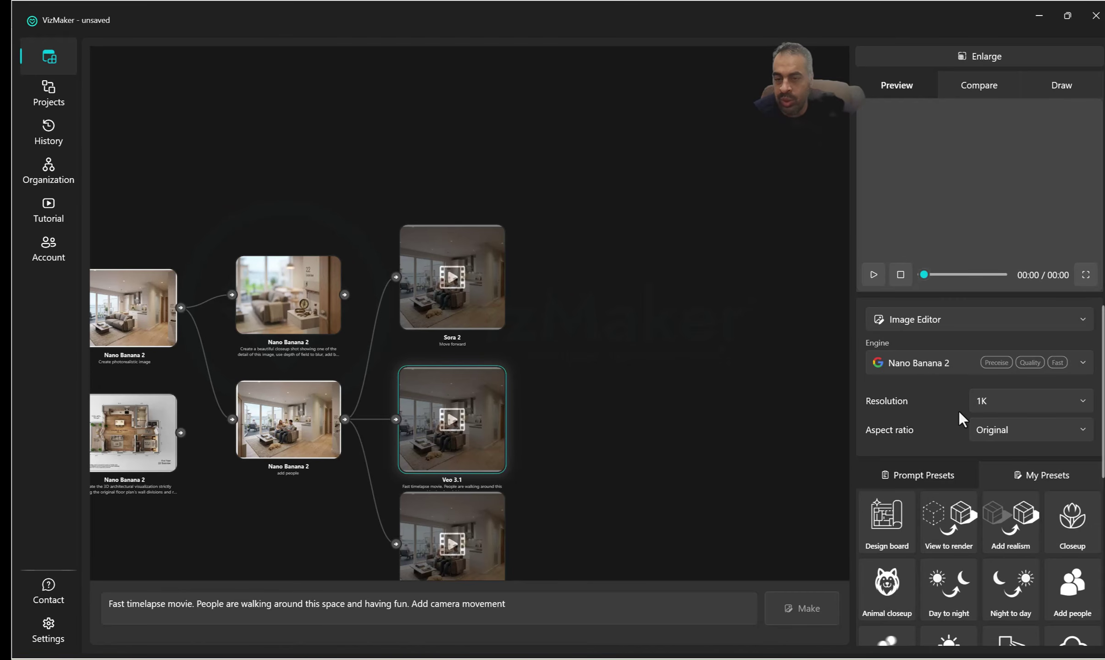
pyautogui.click(988, 406)
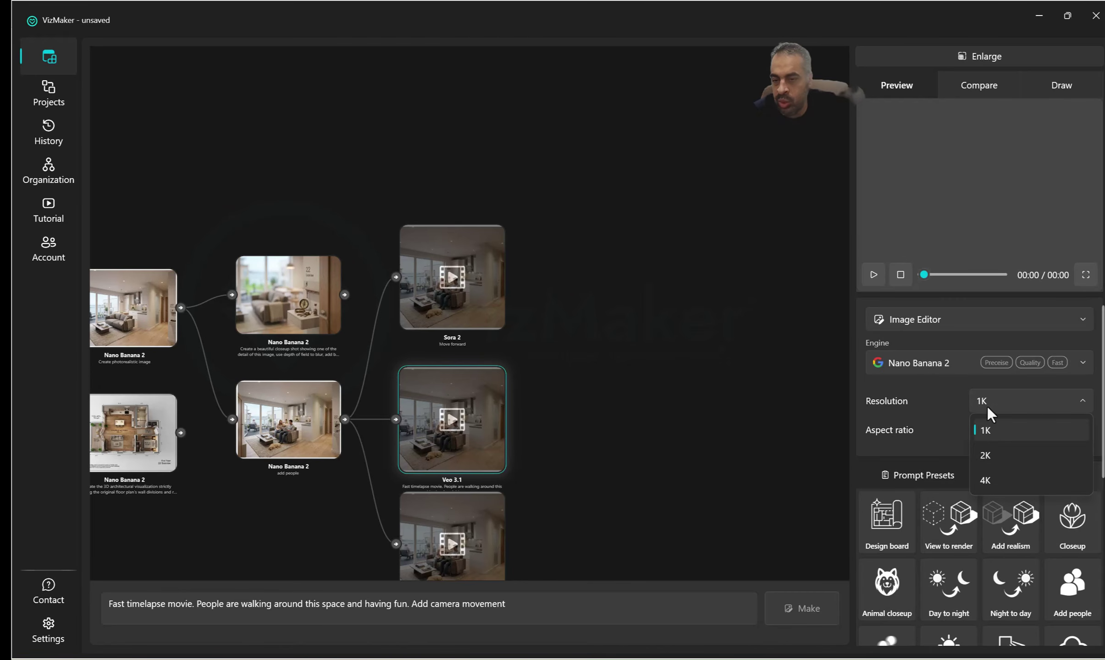
pyautogui.click(989, 454)
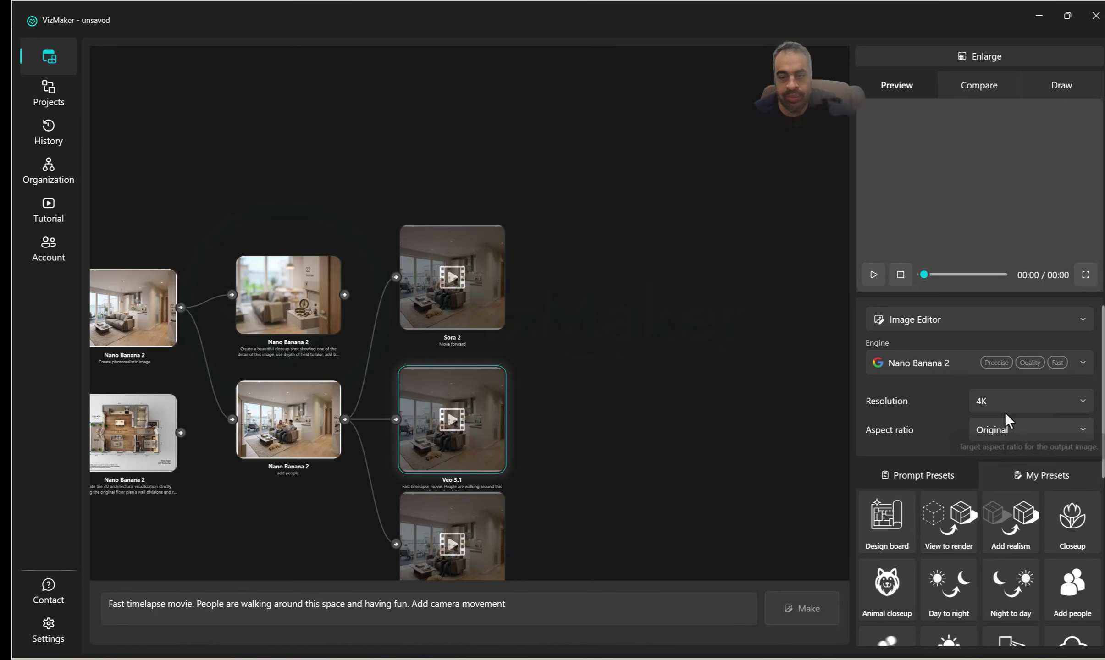
pyautogui.click(1006, 398)
pyautogui.click(986, 427)
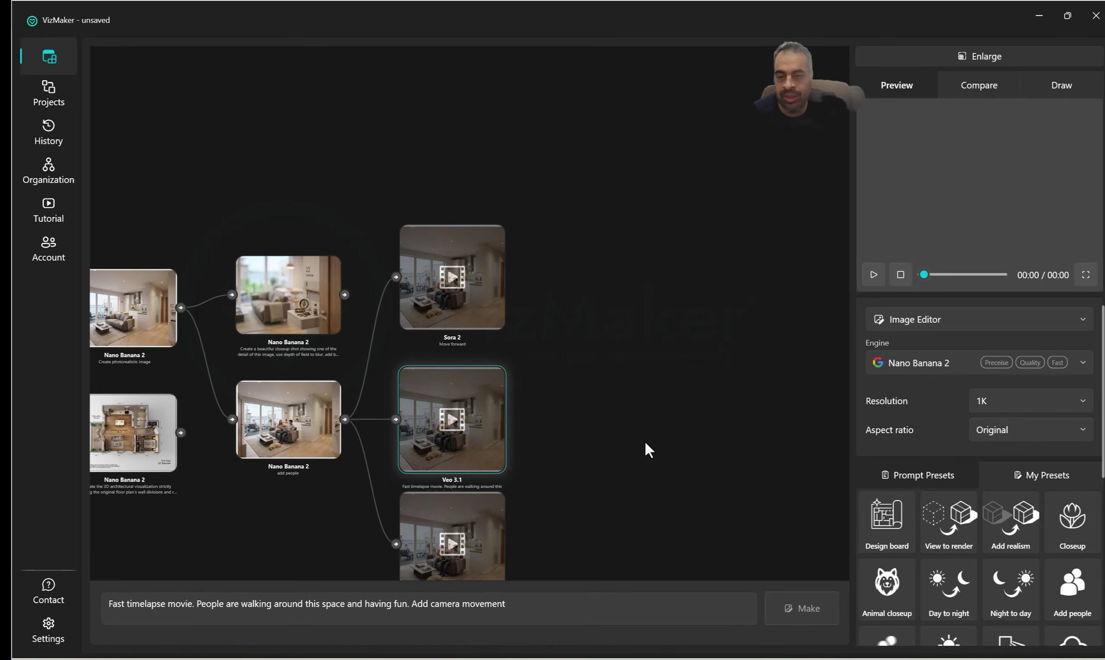
pyautogui.click(1008, 431)
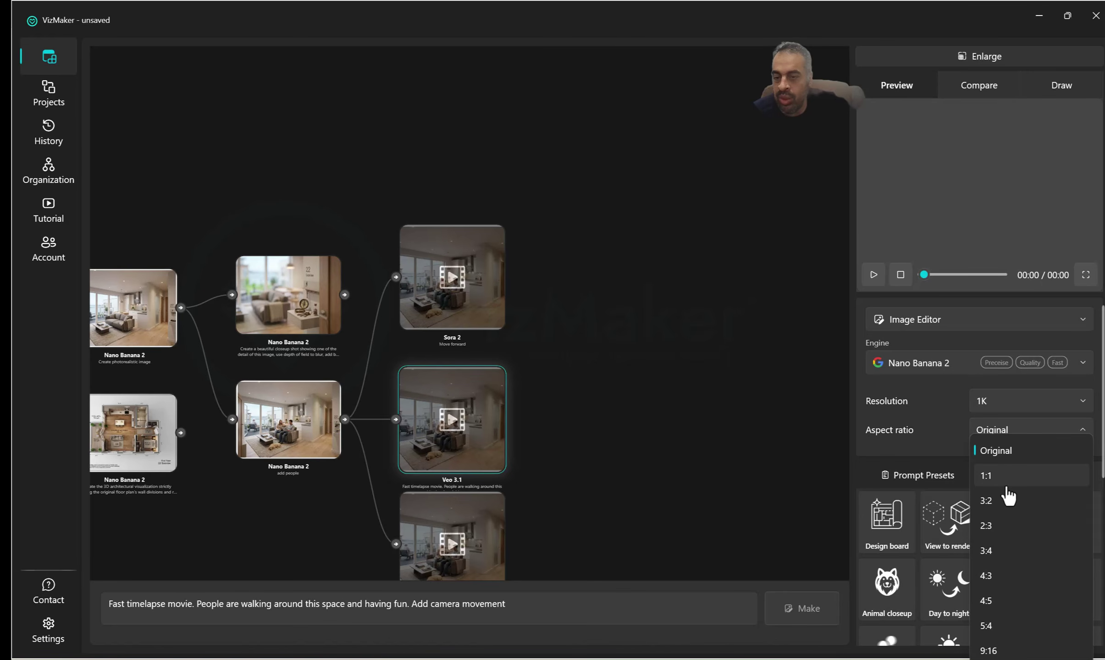
pyautogui.click(933, 323)
# Switch to Video Creator and examine the aspect ratio and resolution options of Veo 3.1 without changing them
pyautogui.click(932, 321)
pyautogui.click(947, 427)
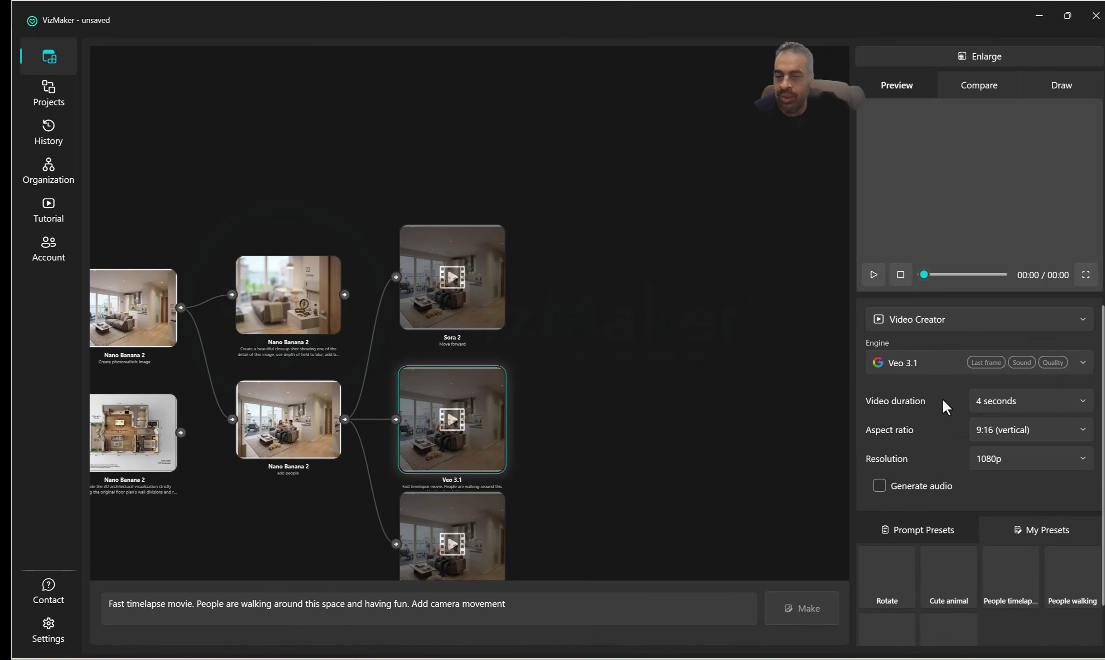
pyautogui.click(1019, 429)
pyautogui.click(1013, 486)
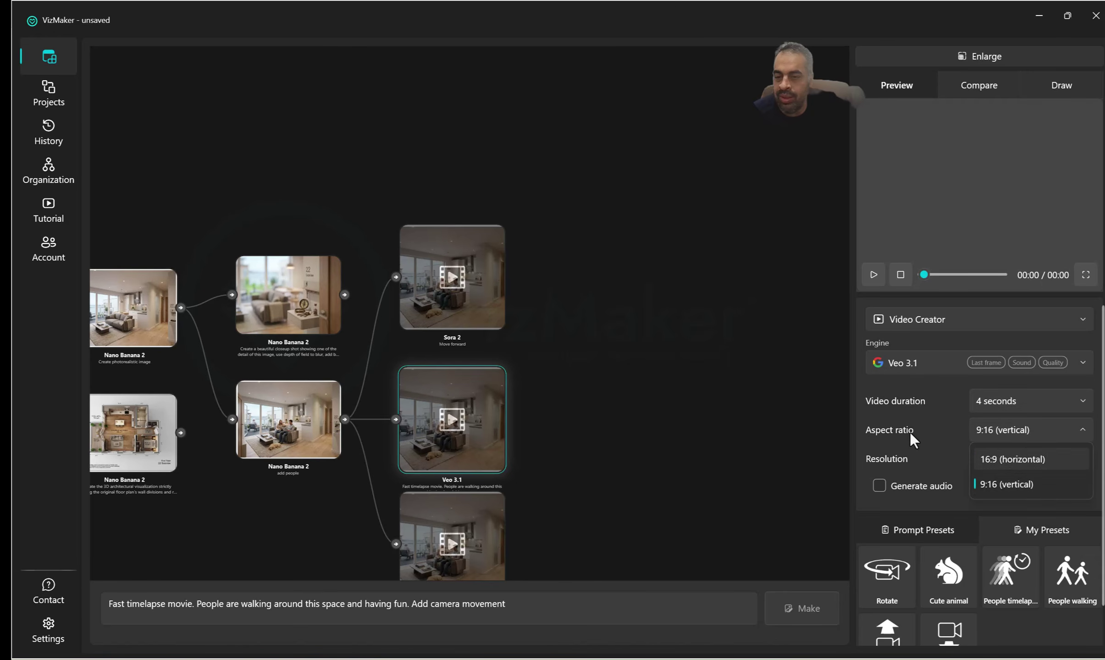
pyautogui.click(993, 459)
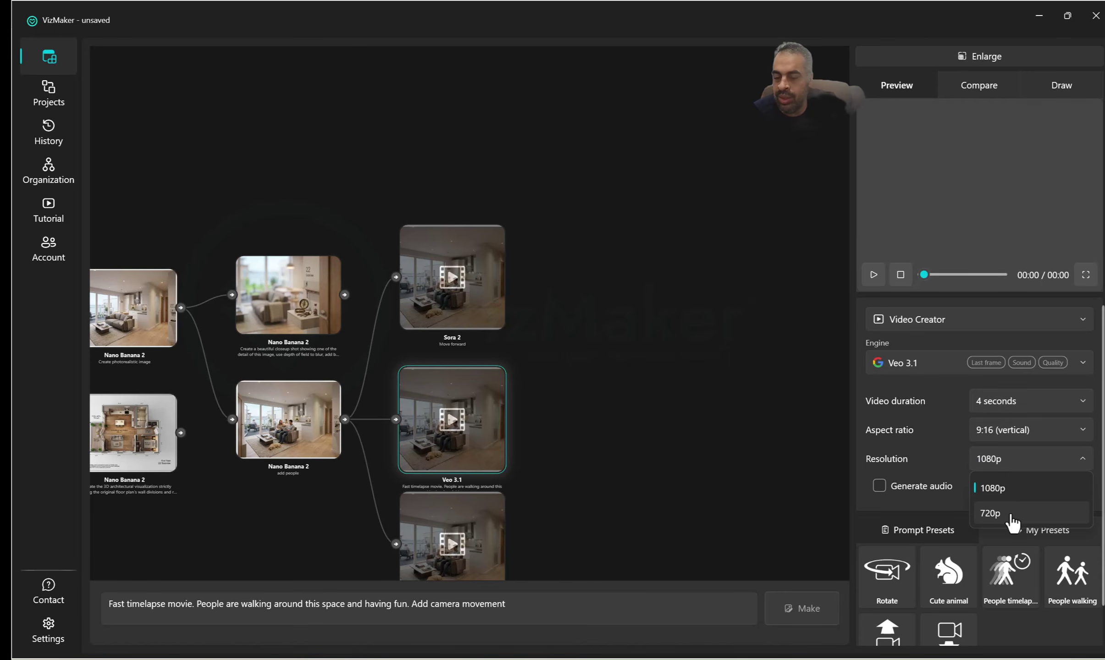
pyautogui.click(635, 463)
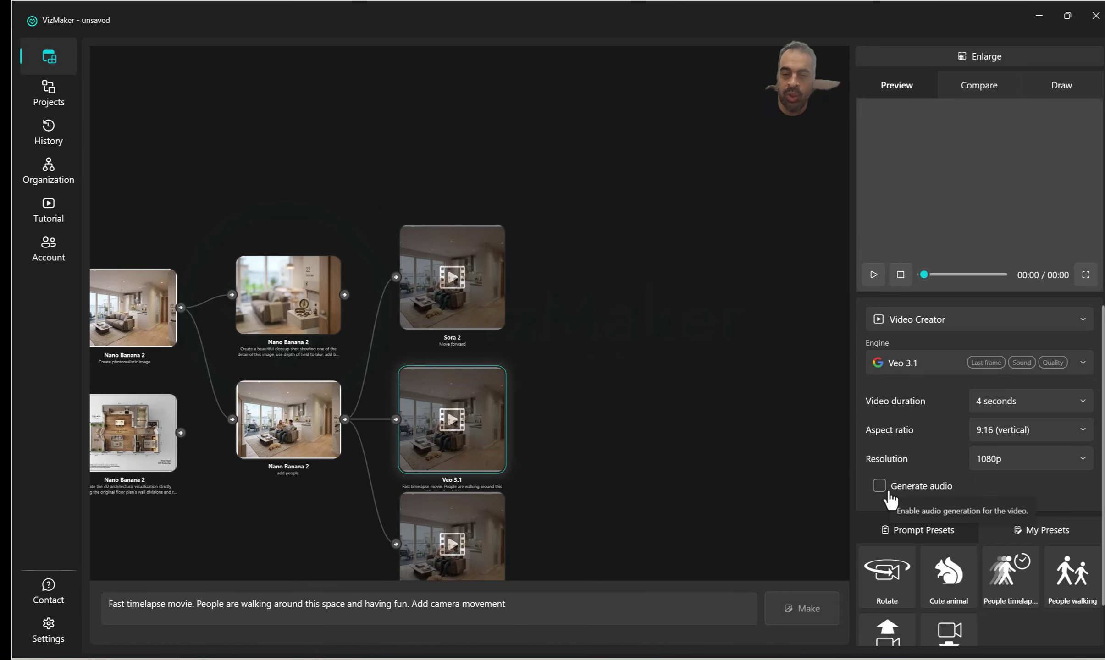
# Select the "Move forward" video, try Sora 2 as the video engine, and return the engine to Veo 3.1
pyautogui.click(485, 313)
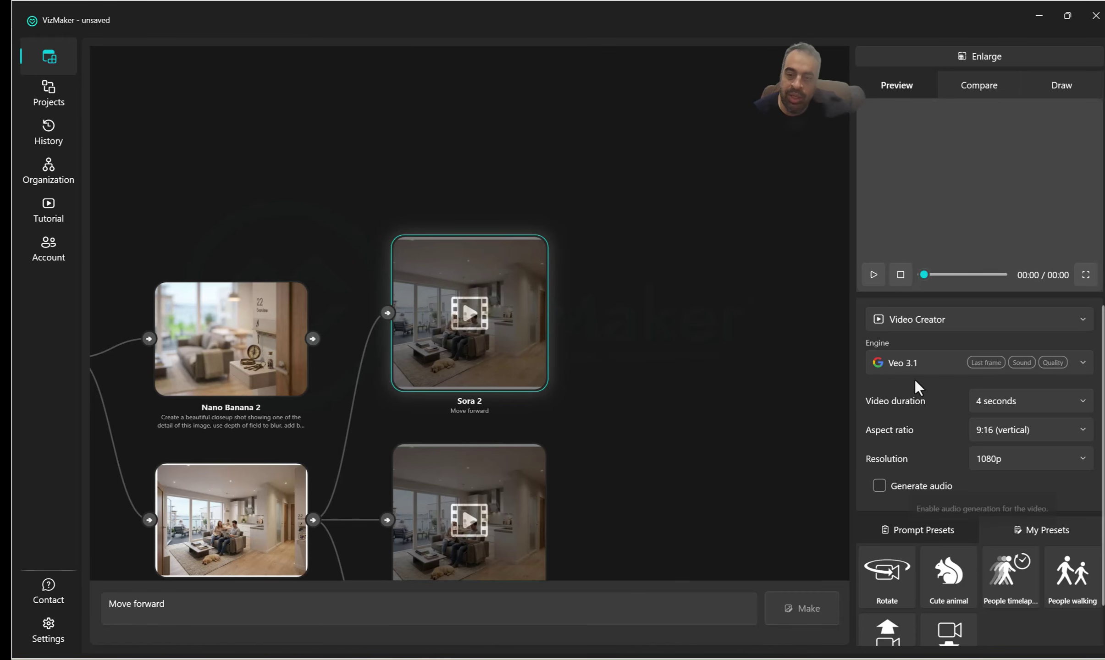
pyautogui.click(918, 364)
pyautogui.click(922, 522)
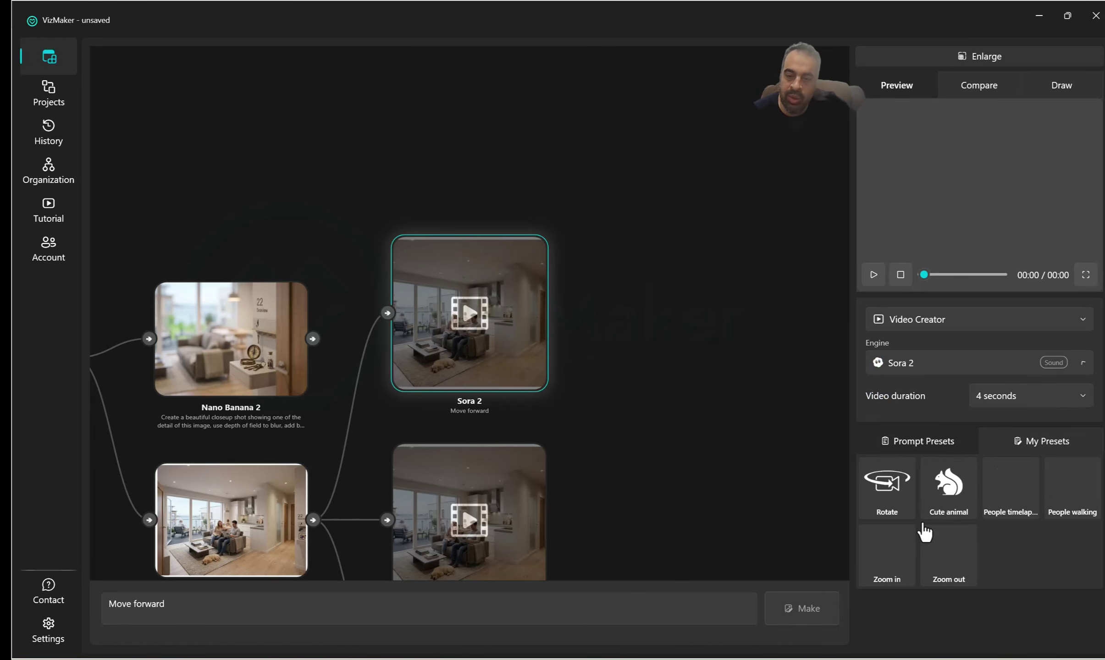
pyautogui.click(945, 372)
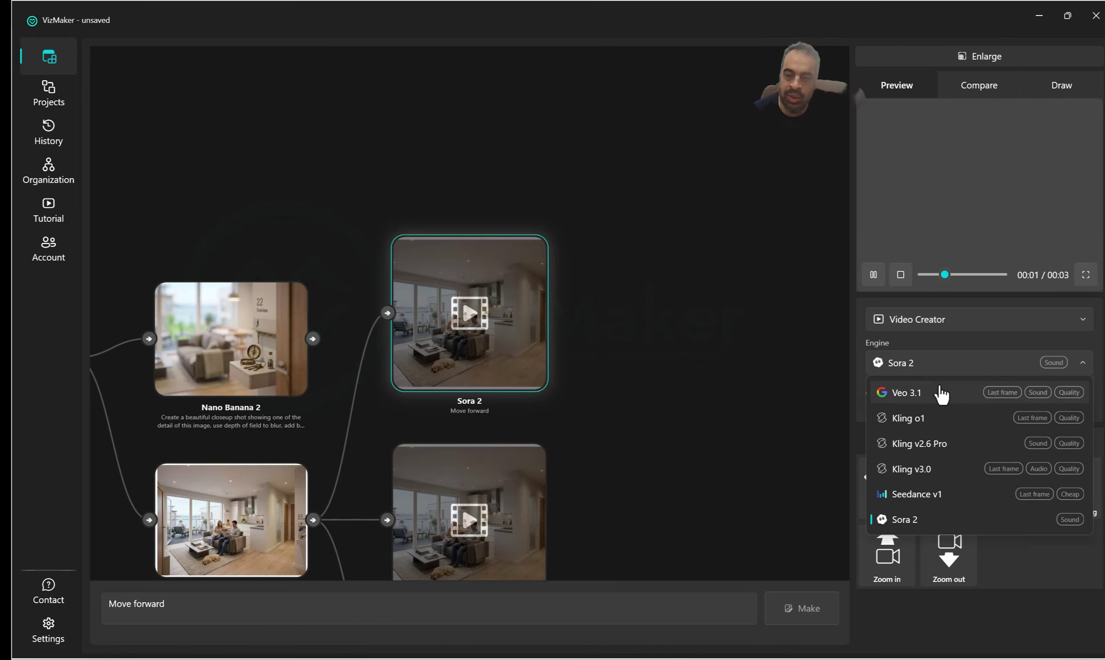
pyautogui.click(870, 391)
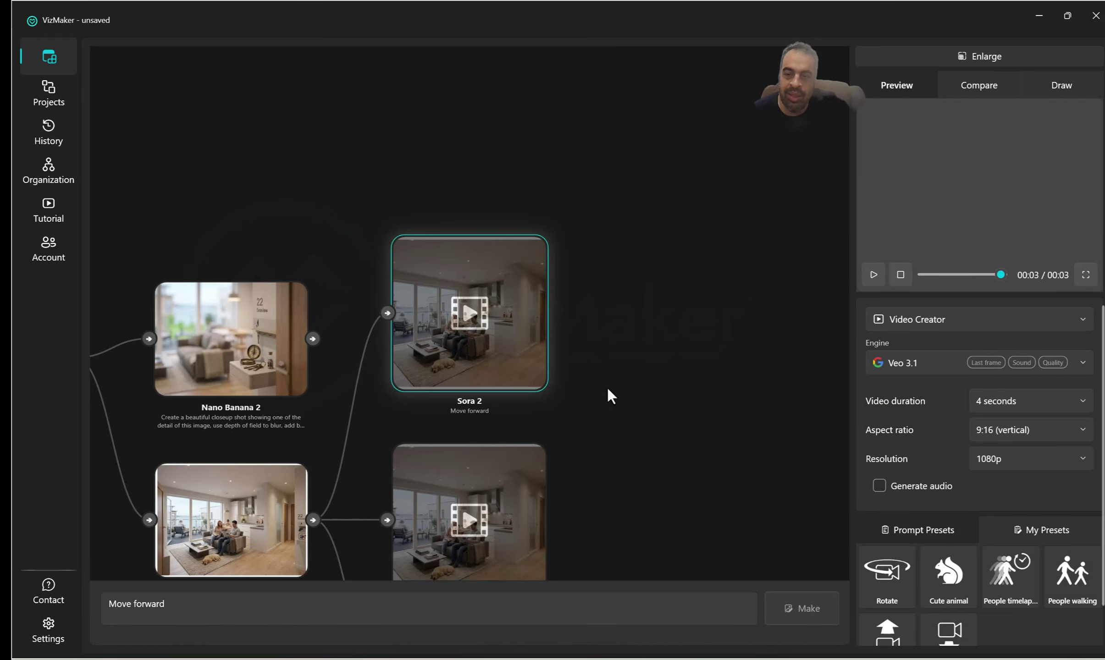
# Look over the whole node graph, from the source floor plan through the generated images to the videos
pyautogui.scroll(-5, 636, 377)
pyautogui.moveTo(635, 376); pyautogui.dragTo(707, 330)
pyautogui.scroll(2, 485, 353)
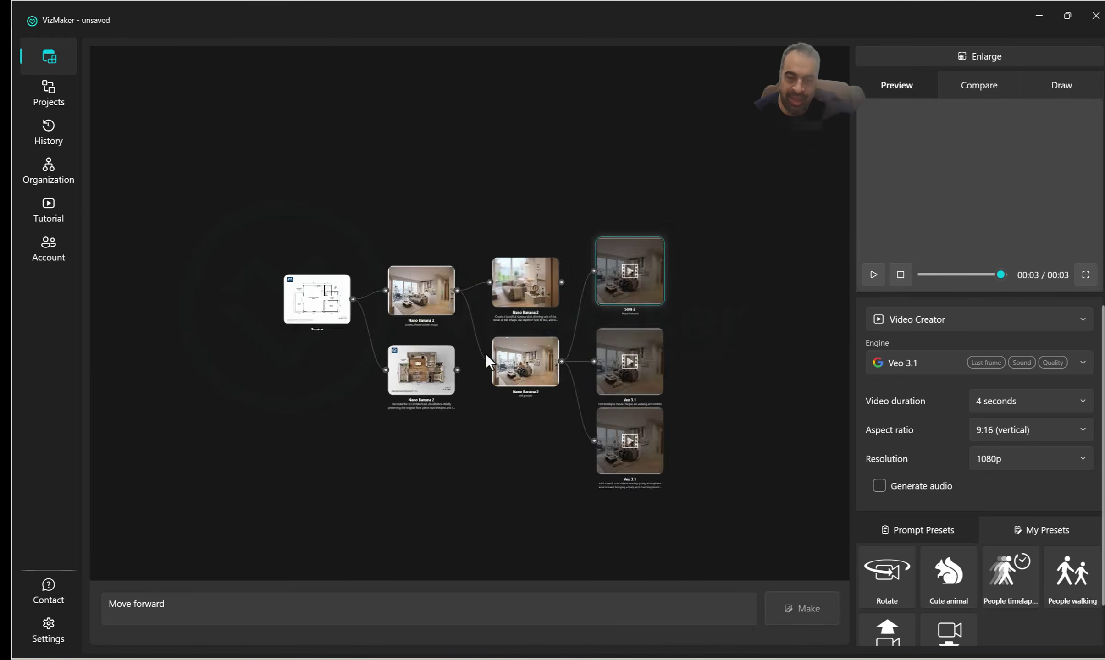
pyautogui.scroll(3, 485, 353)
pyautogui.scroll(-2, 297, 358)
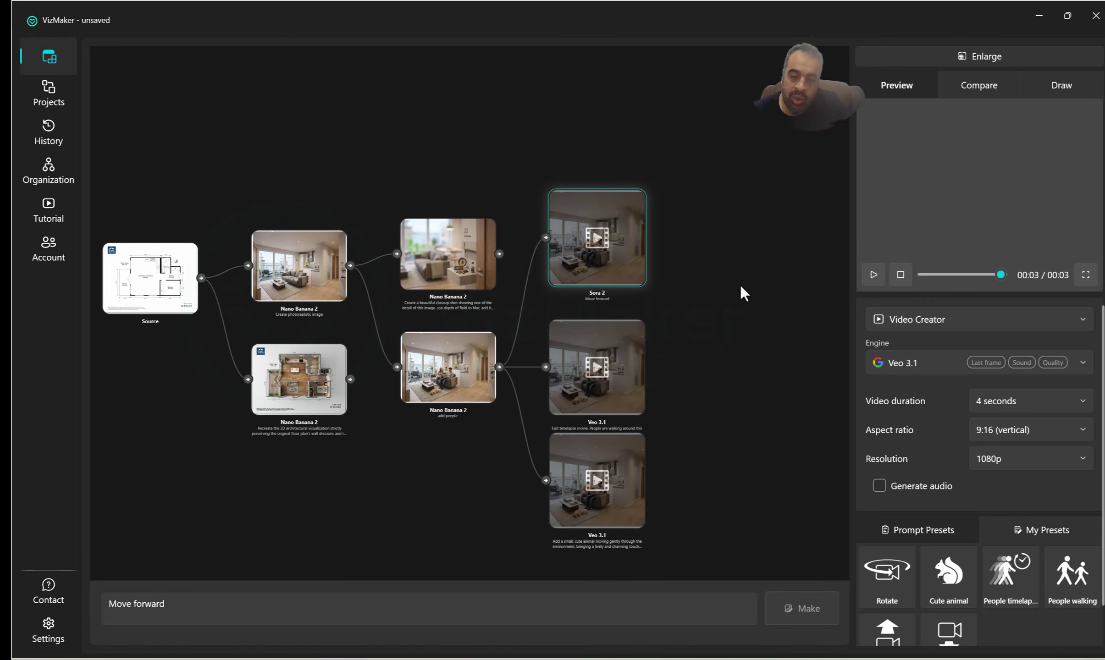
pyautogui.scroll(2, 161, 333)
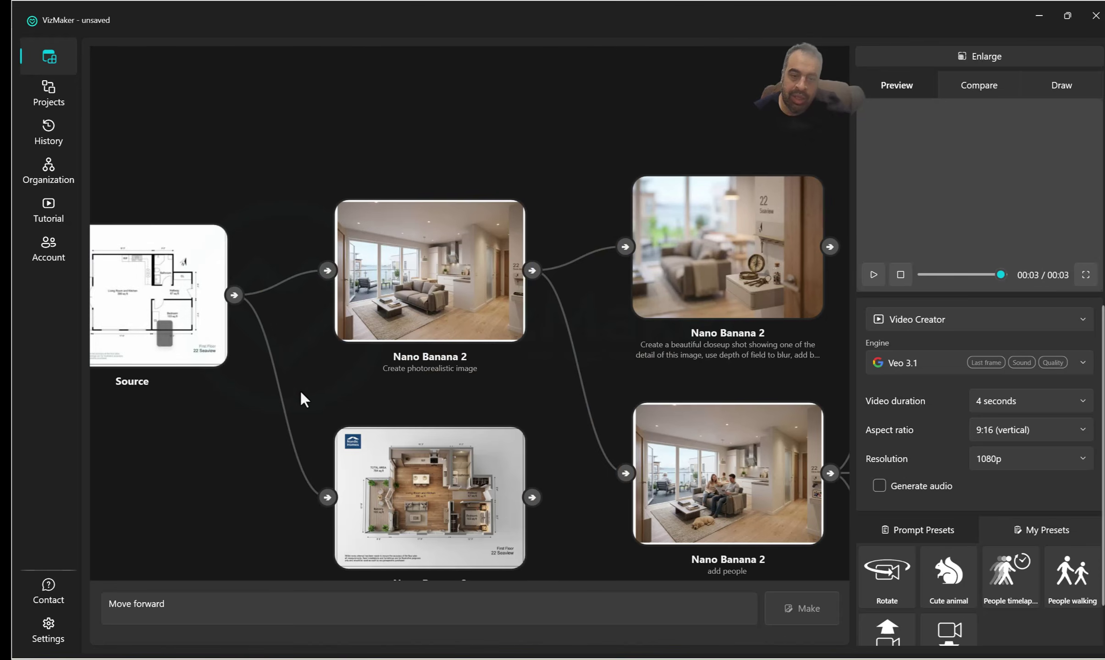
# In Image Editor mode, draw a red stick figure on the floor beside the sofa in the photorealistic living room image
pyautogui.scroll(3, 301, 392)
pyautogui.moveTo(404, 343); pyautogui.dragTo(476, 428)
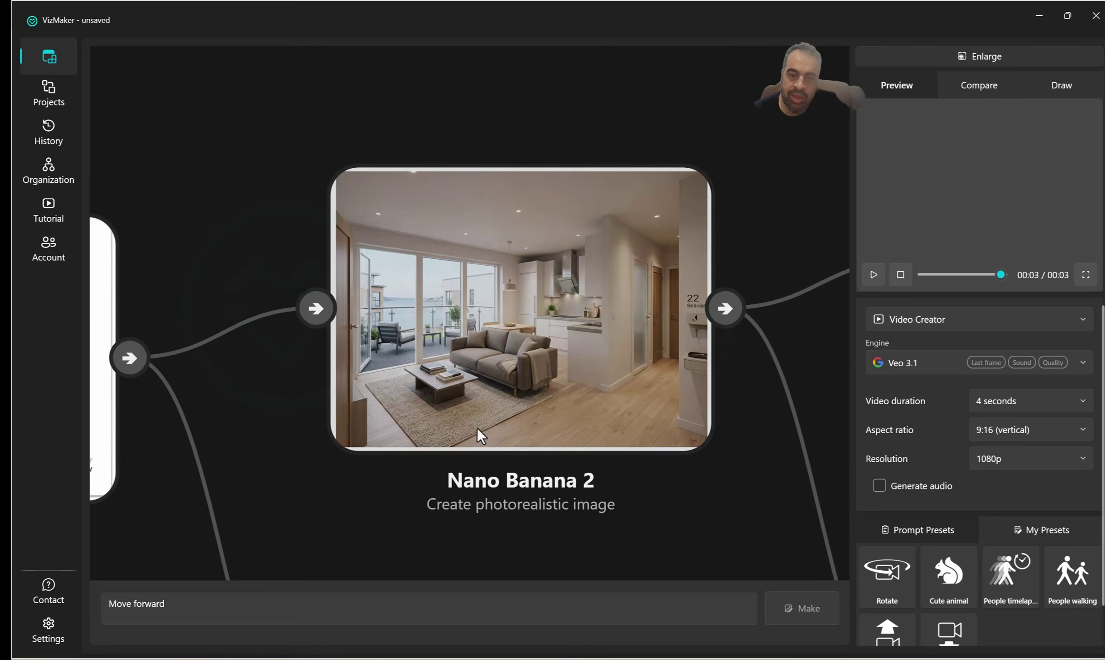
pyautogui.click(559, 374)
pyautogui.scroll(-3, 415, 394)
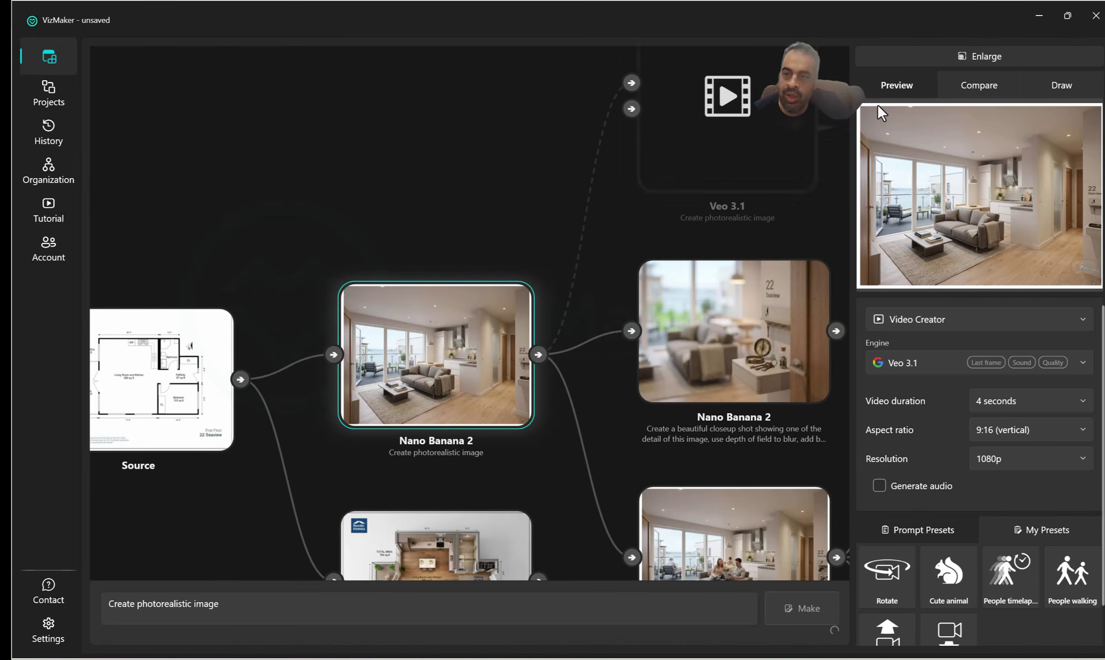
pyautogui.click(1061, 84)
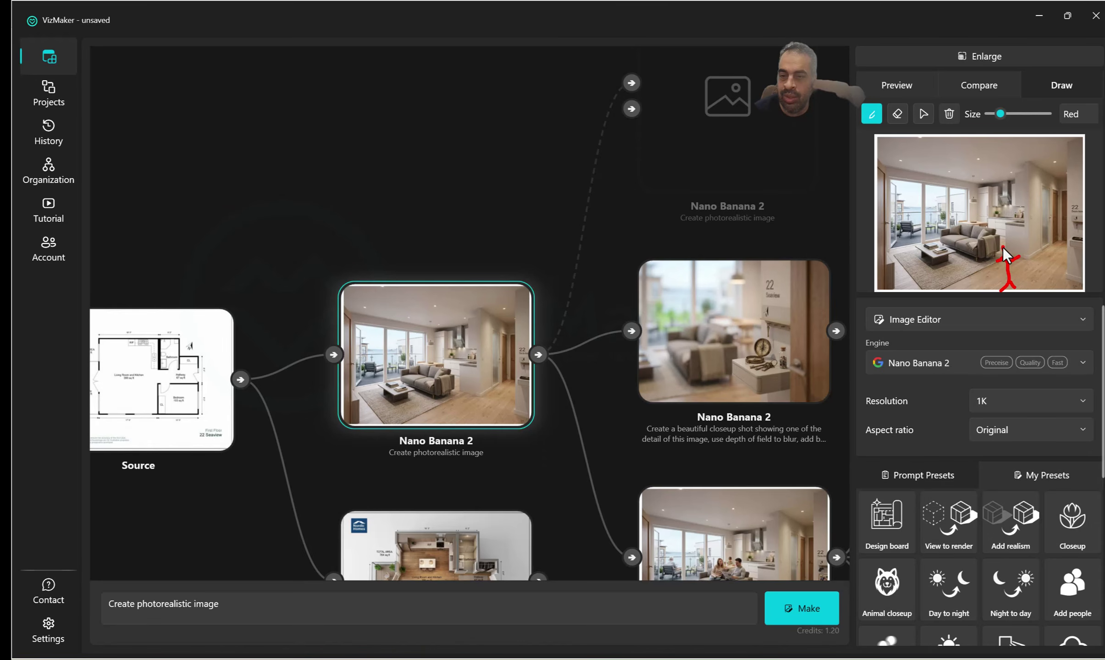
pyautogui.moveTo(1006, 255); pyautogui.dragTo(1006, 282)
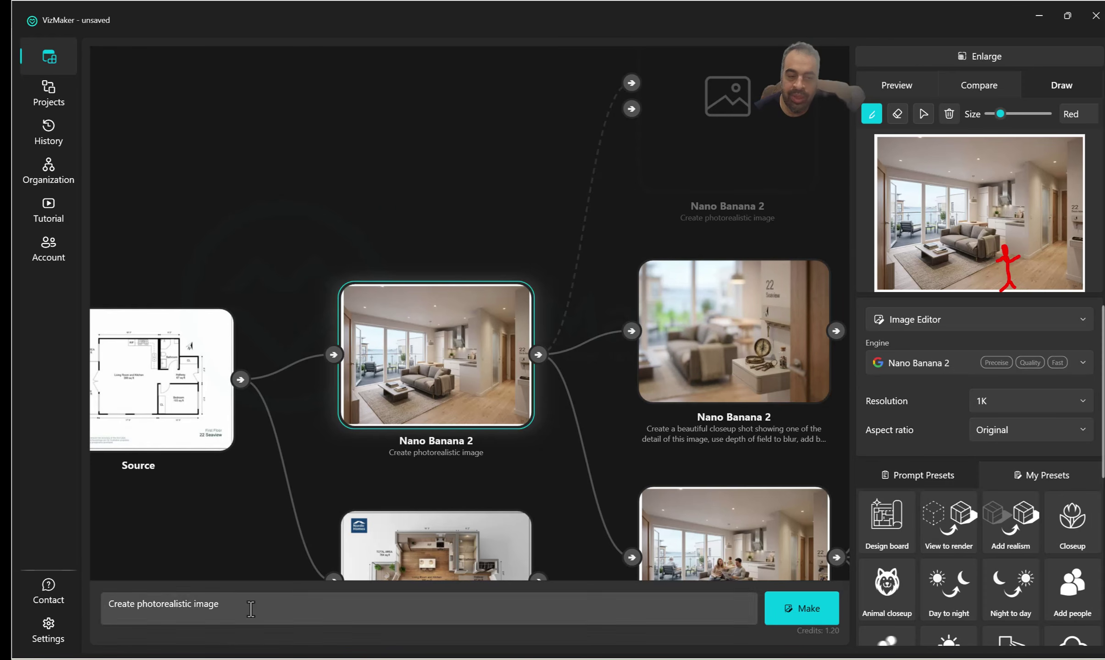
# Generate an edited image from the sketch with Nano Banana 2 and the prompt "boy", and view it full screen
pyautogui.click(291, 609)
pyautogui.moveTo(292, 609); pyautogui.dragTo(104, 608)
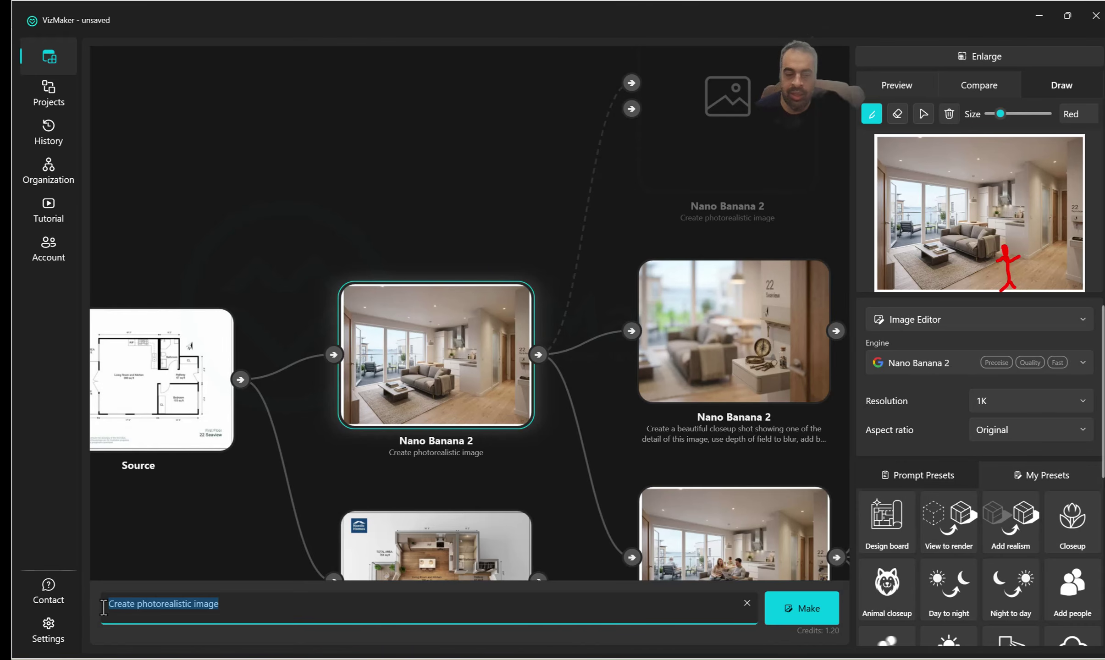
pyautogui.write('bpy')
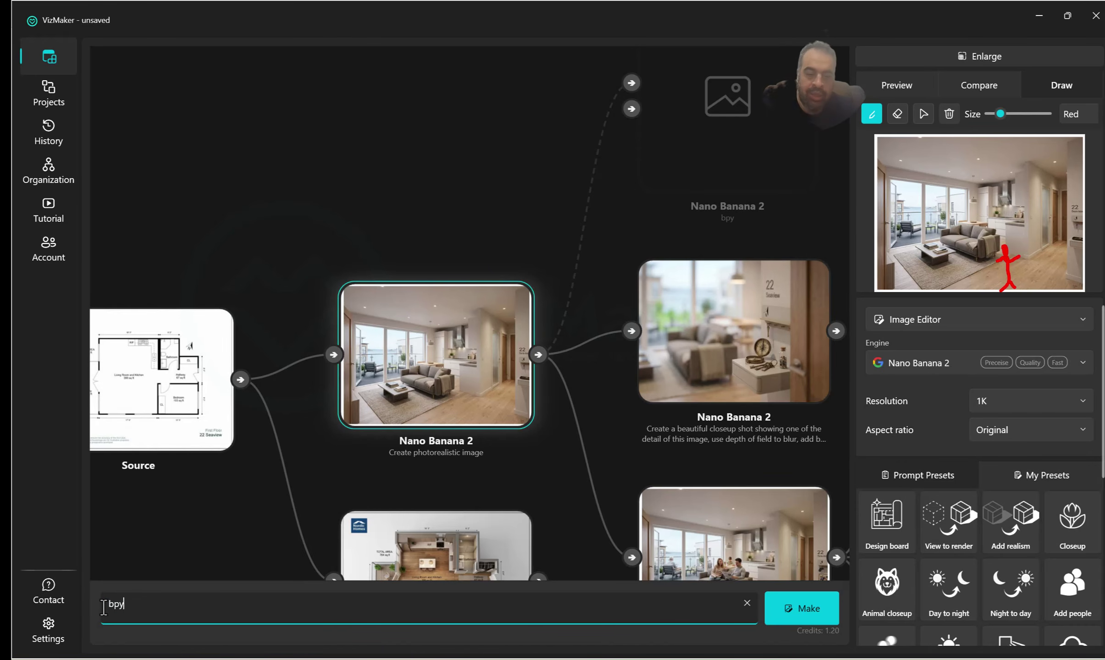
pyautogui.press('BackSpace')
pyautogui.write('b')
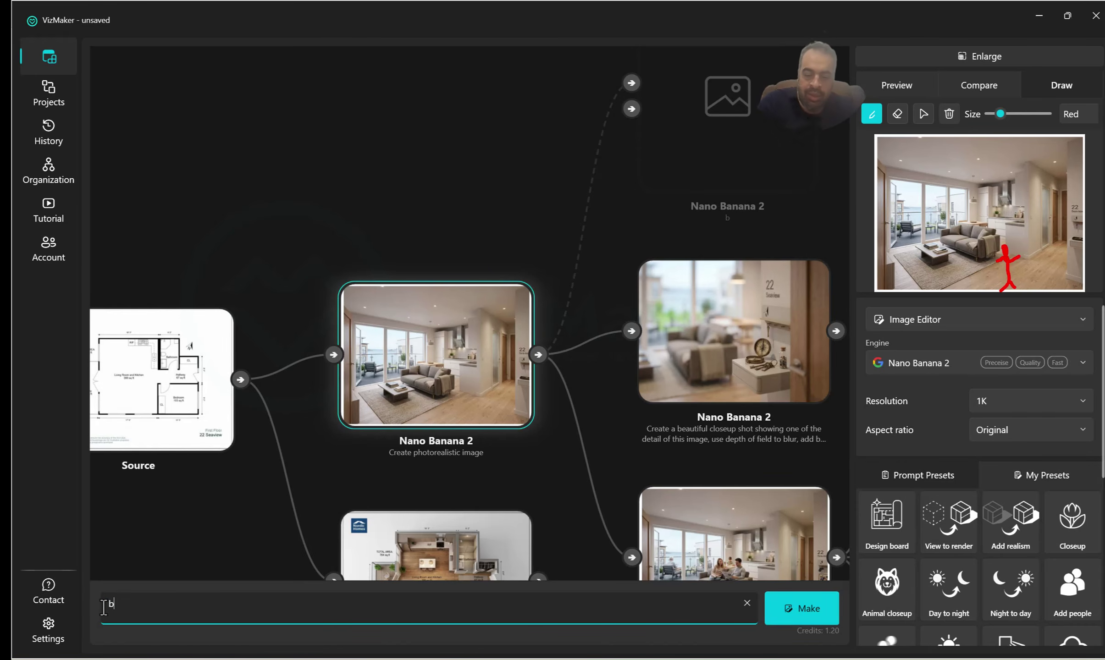
pyautogui.press('Return')
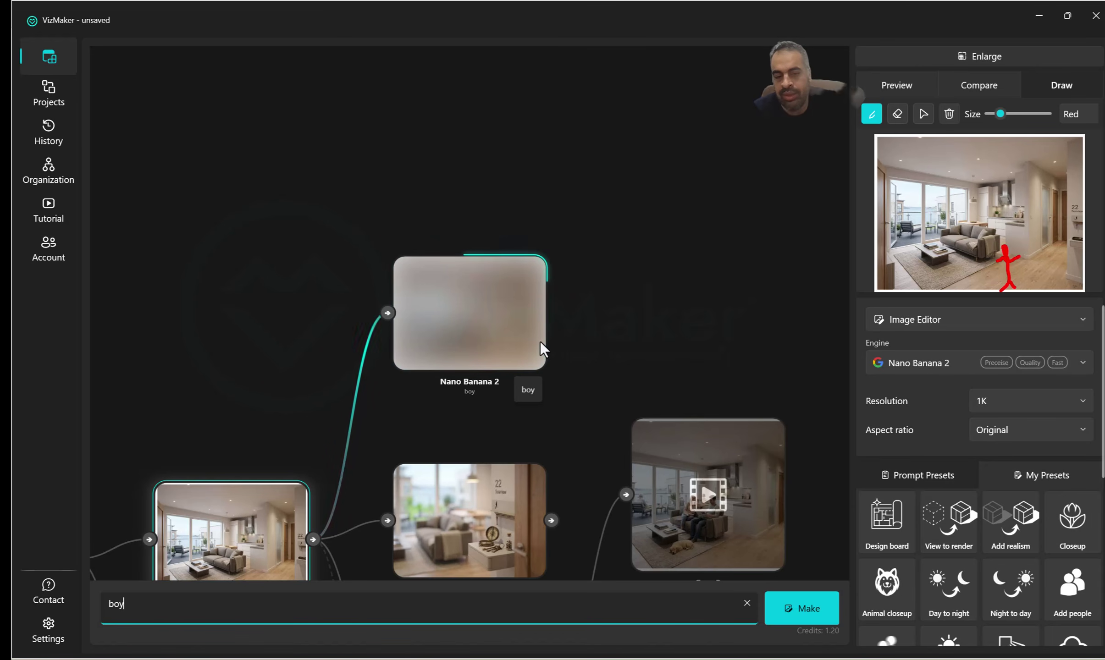
pyautogui.click(1008, 201)
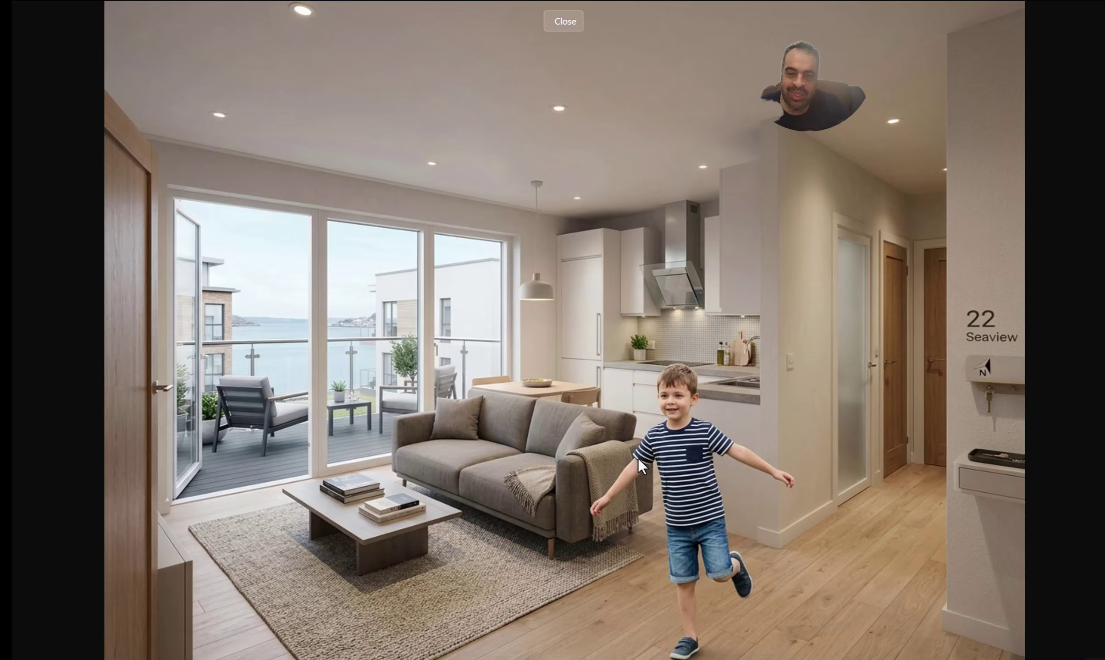
pyautogui.press('Escape')
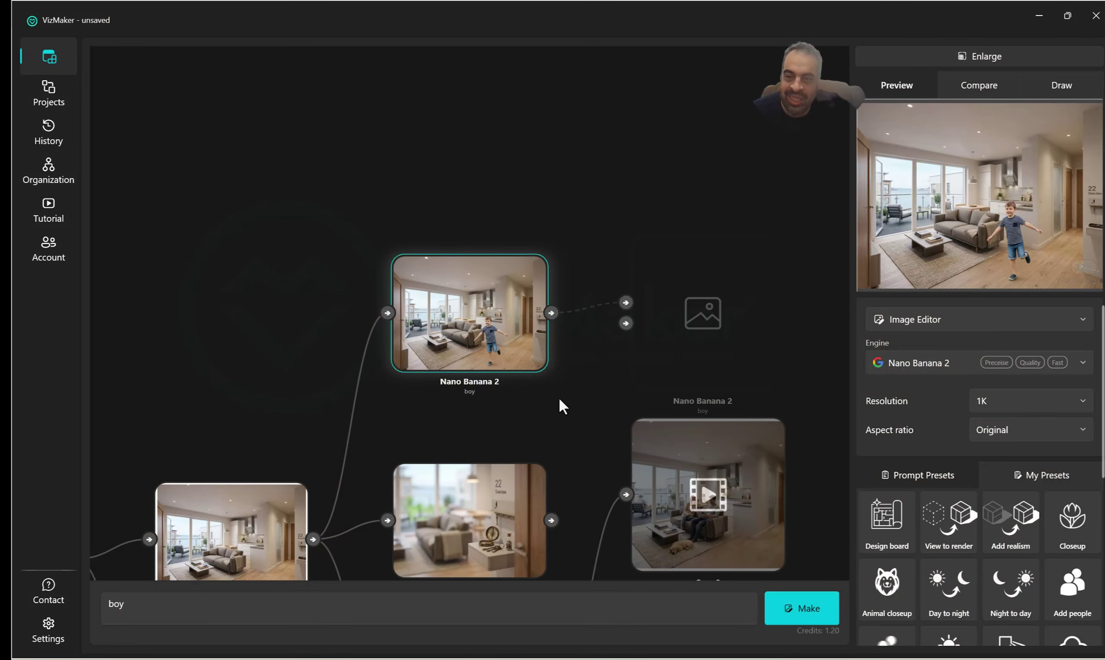
# Erase the red stick figure drawn over the "boy" image and return to its preview
pyautogui.click(1059, 84)
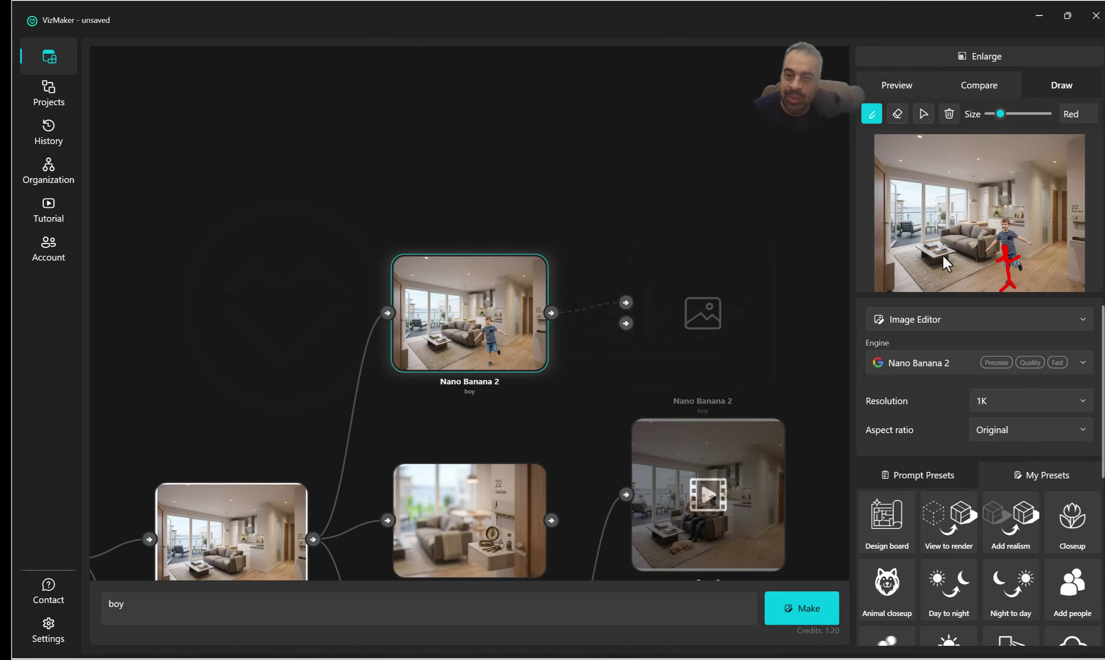
pyautogui.click(900, 113)
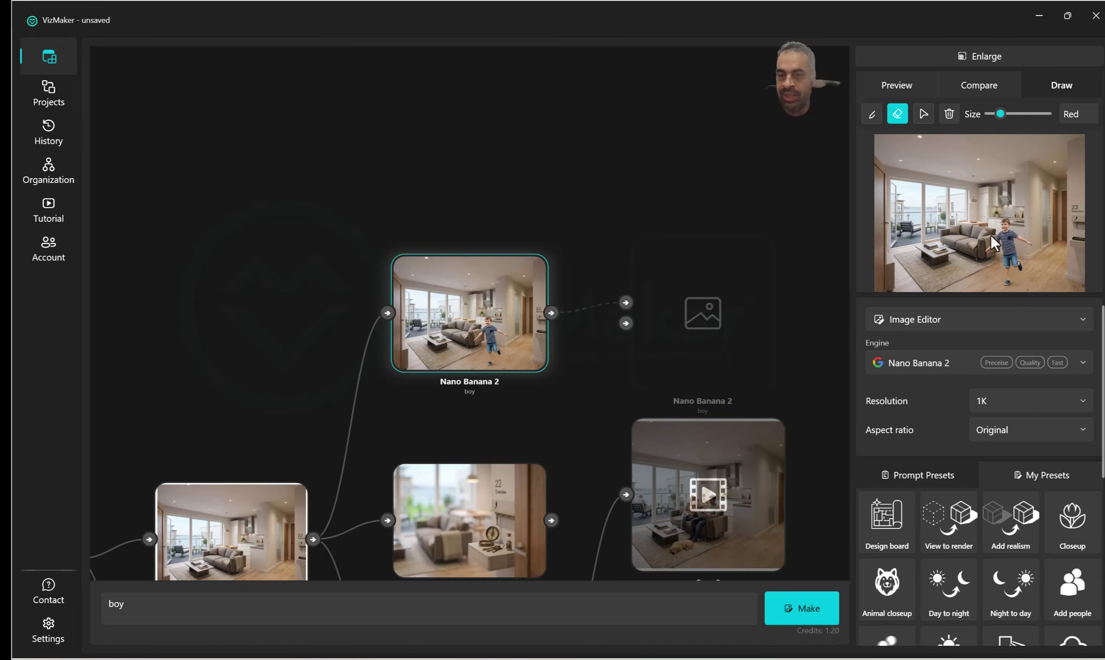
pyautogui.click(899, 90)
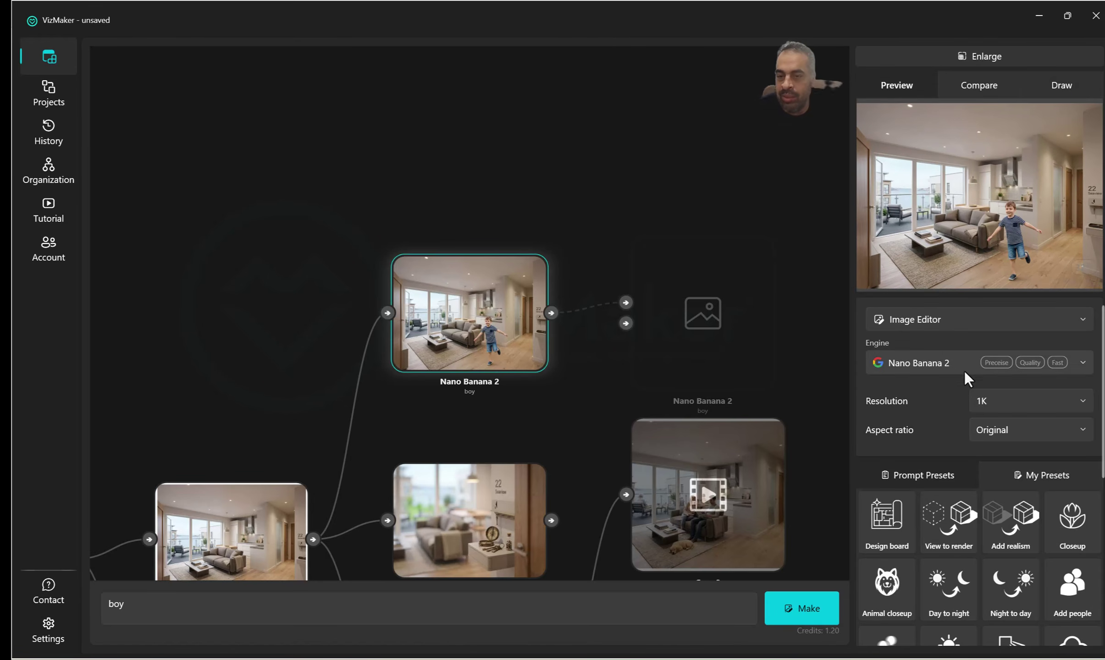
# Generate daytime and cozy night variants of the "boy" image with the Night to day and Day to night presets
pyautogui.scroll(-1, 969, 476)
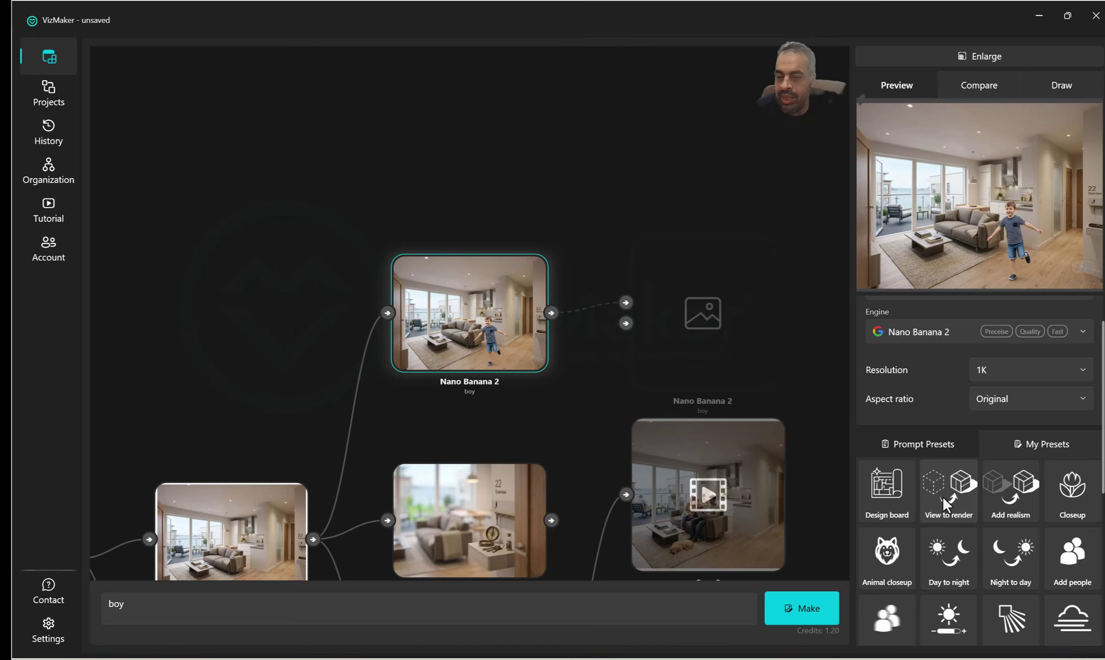
pyautogui.click(1004, 565)
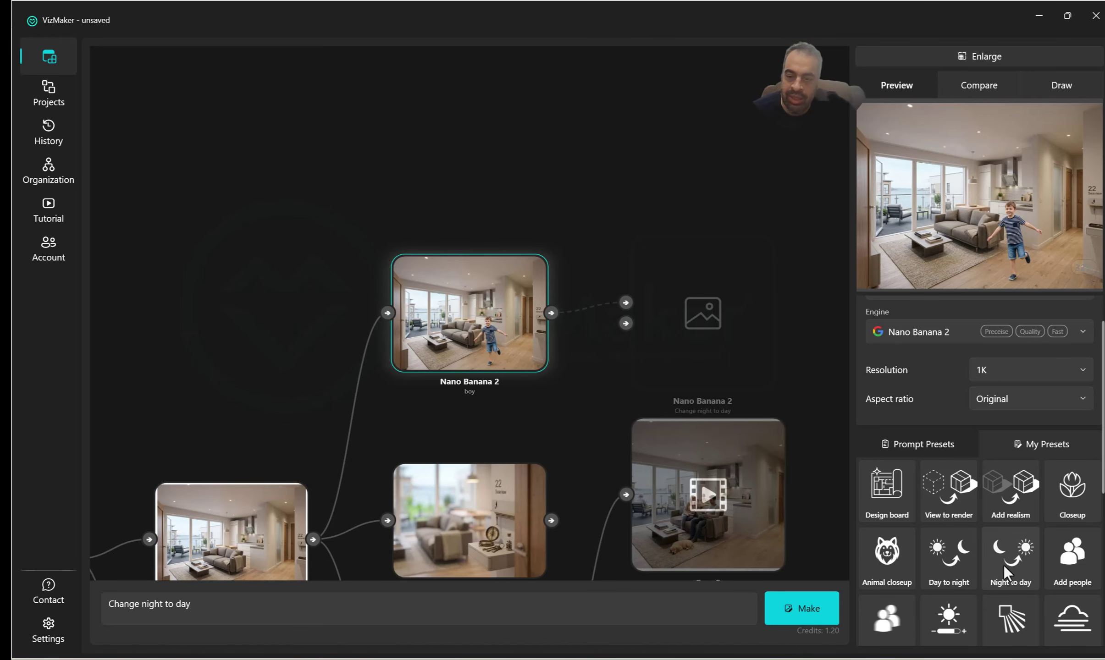
pyautogui.click(793, 600)
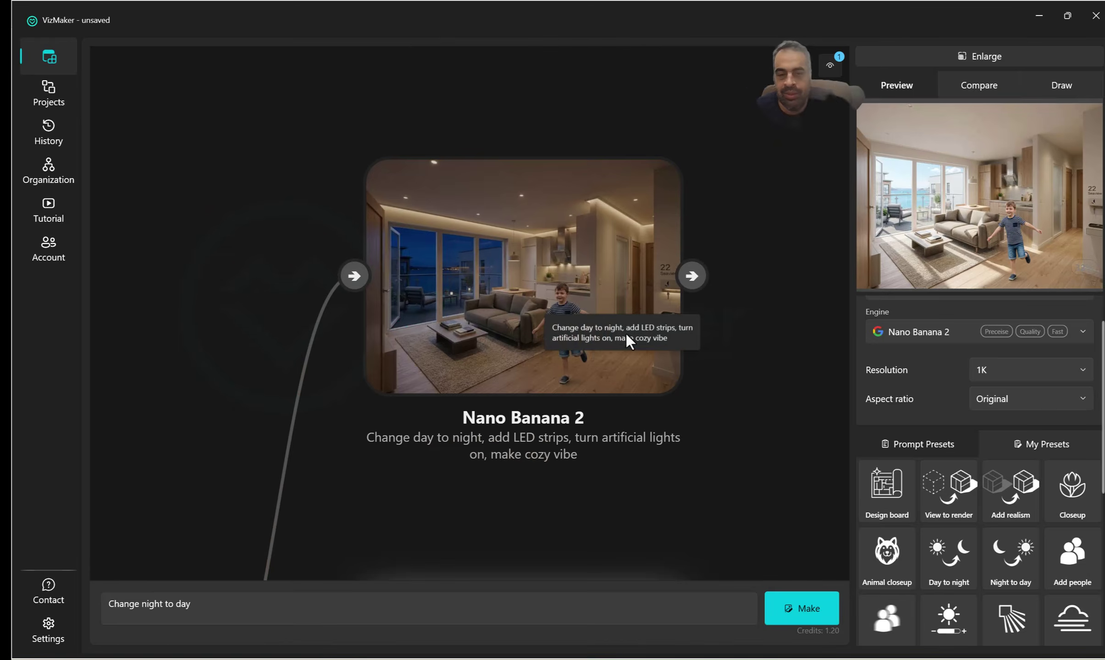
# Examine the night variant of the living room with the boy up close
pyautogui.scroll(3, 614, 327)
pyautogui.moveTo(433, 247); pyautogui.dragTo(443, 322)
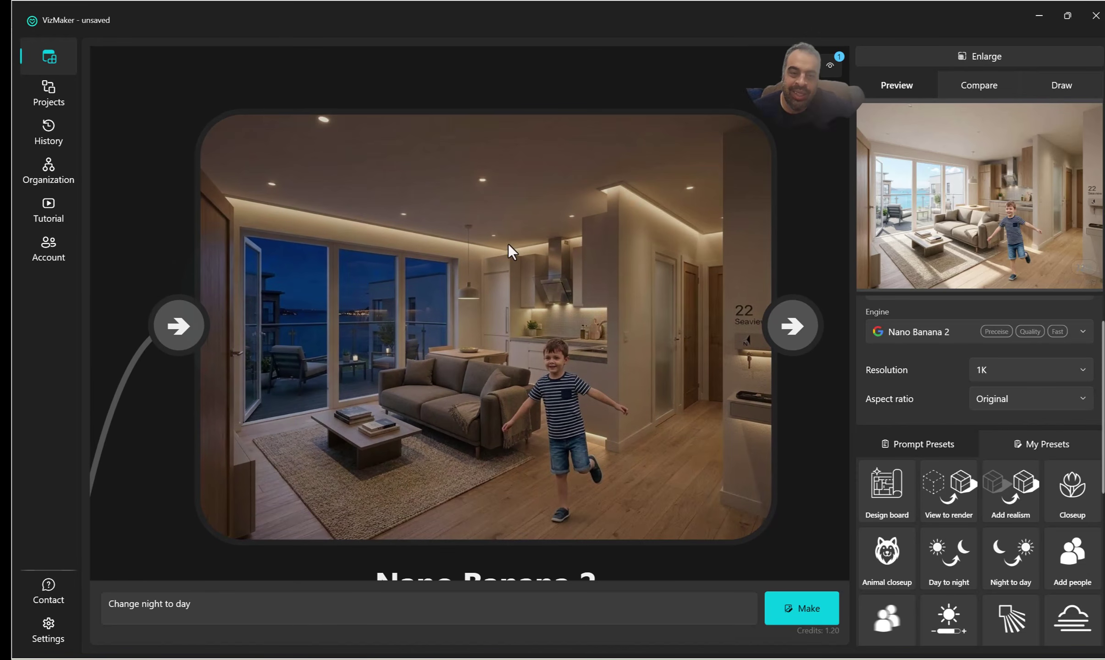
pyautogui.scroll(-3, 559, 293)
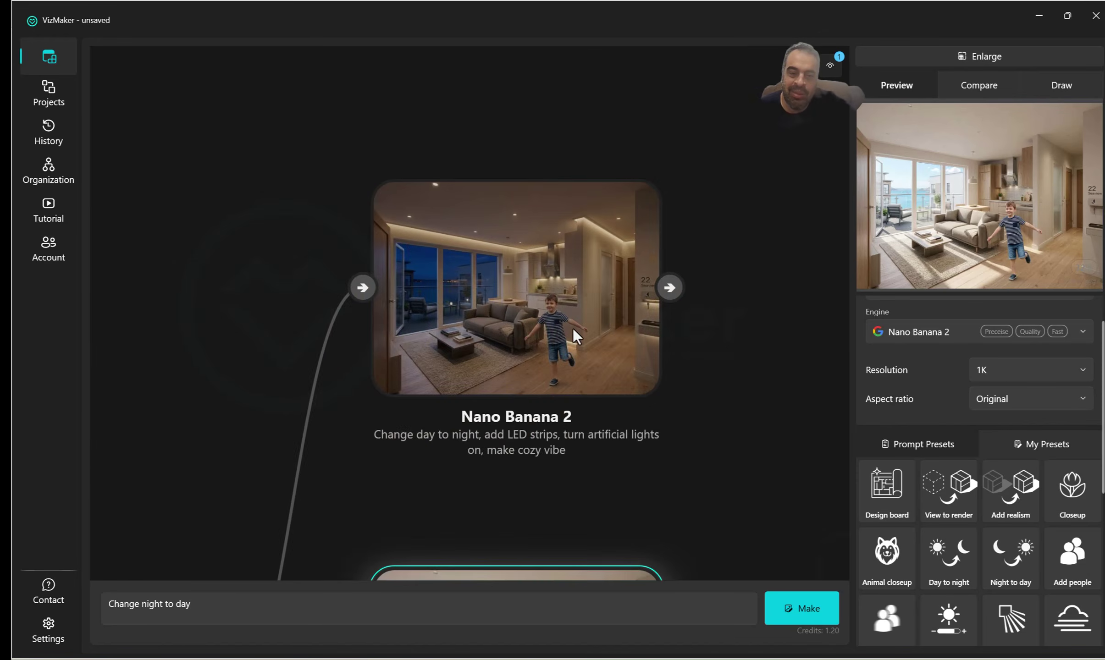
pyautogui.scroll(3, 443, 320)
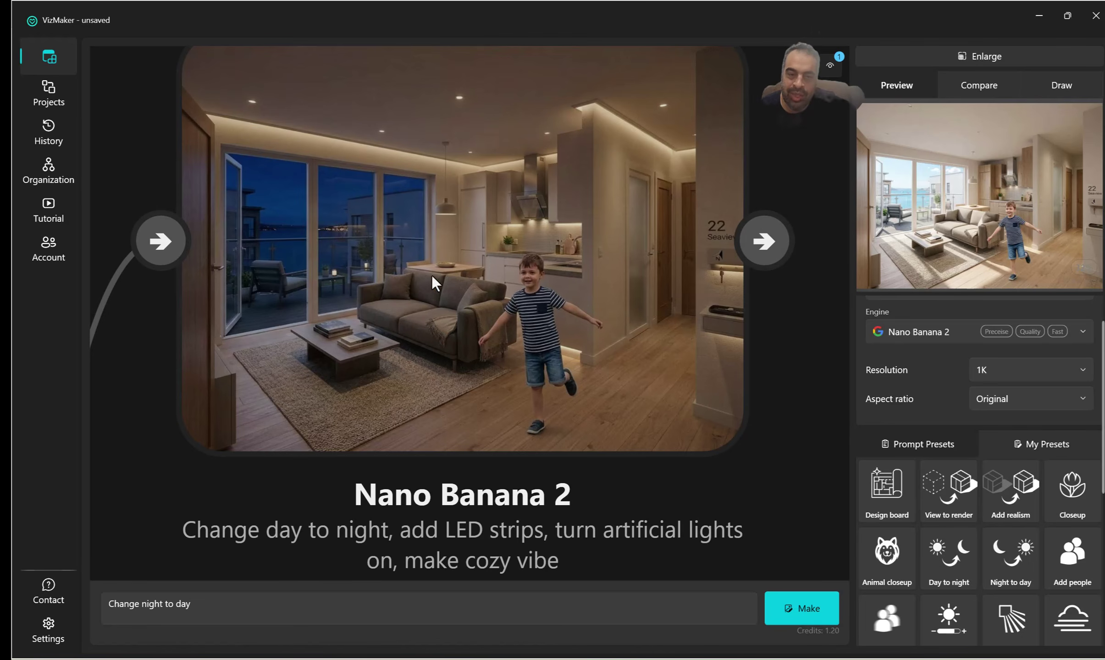
pyautogui.scroll(-3, 431, 275)
# Look back through the node graph at the source floor plan and the furnished 3D plan
pyautogui.moveTo(477, 267); pyautogui.dragTo(674, 172)
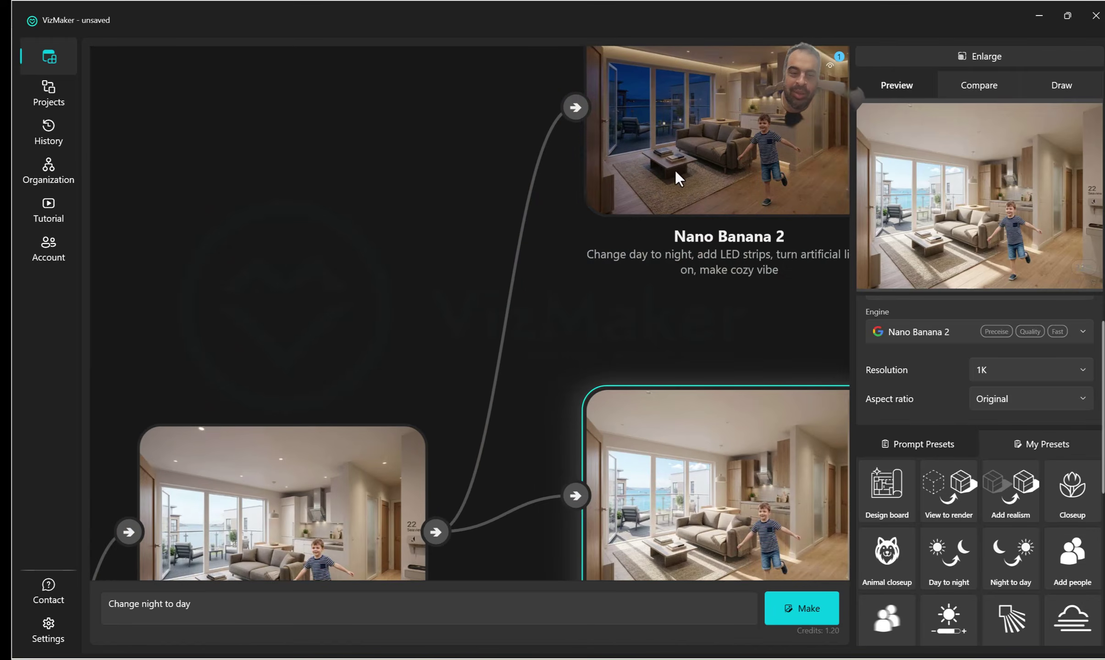
pyautogui.scroll(-3, 678, 178)
pyautogui.moveTo(487, 351); pyautogui.dragTo(711, 202)
pyautogui.scroll(5, 230, 465)
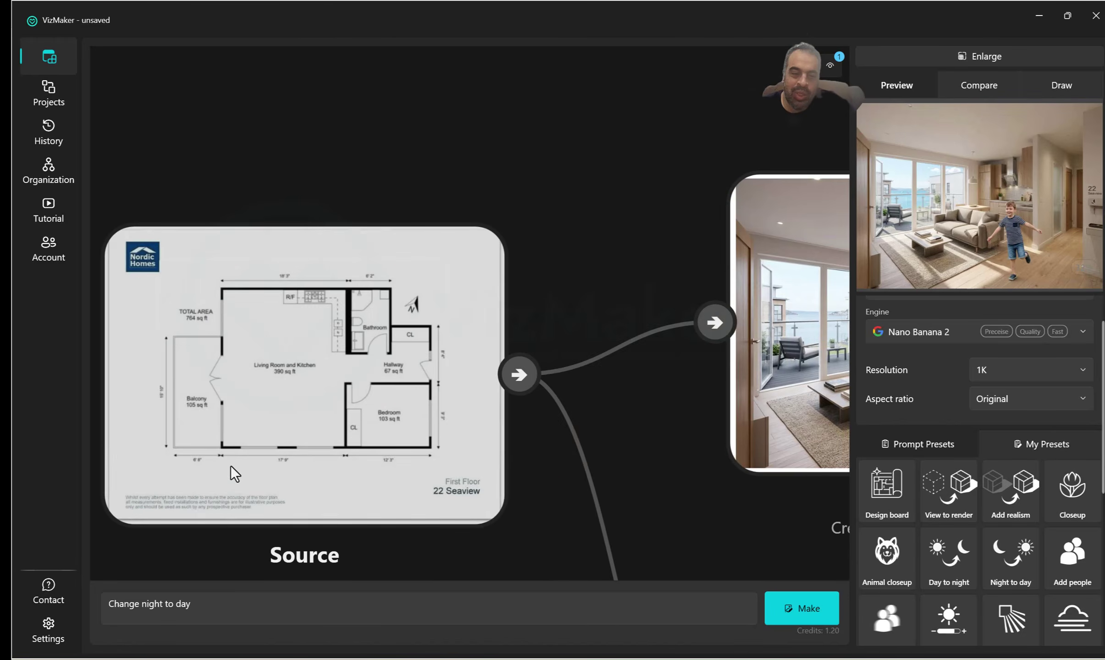
pyautogui.scroll(-3, 218, 457)
pyautogui.moveTo(601, 380); pyautogui.dragTo(338, 372)
pyautogui.scroll(-3, 353, 431)
pyautogui.scroll(1, 335, 526)
pyautogui.scroll(8, 335, 527)
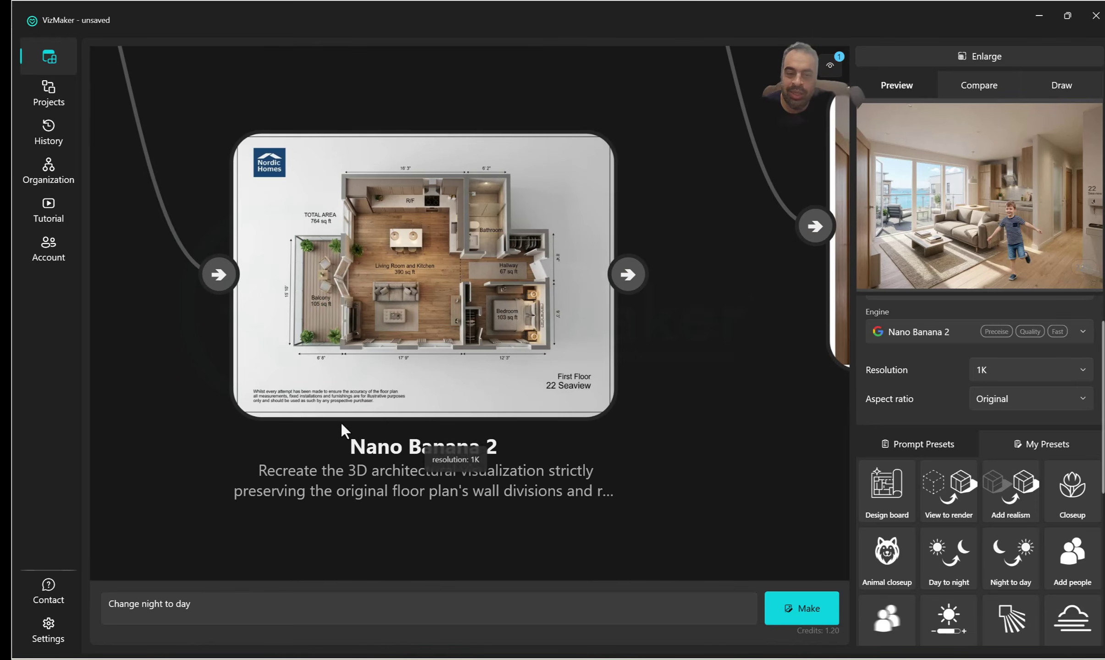
# Review the day and night variants and the living room image with people up close
pyautogui.scroll(-4, 275, 454)
pyautogui.moveTo(598, 306); pyautogui.dragTo(415, 511)
pyautogui.moveTo(593, 262); pyautogui.dragTo(550, 387)
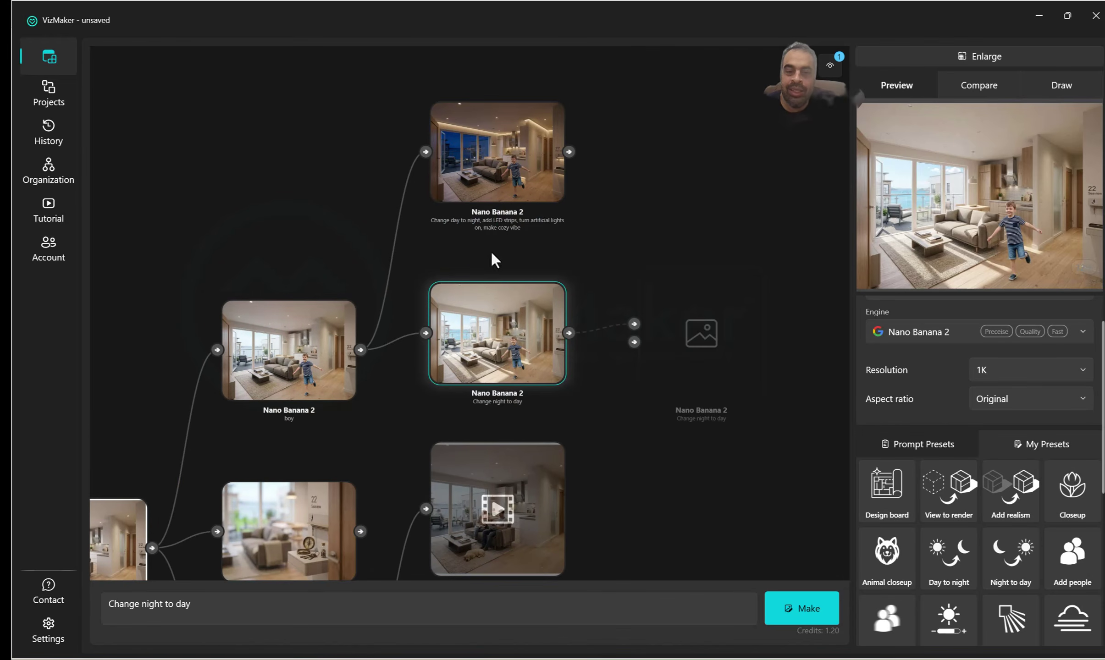
pyautogui.moveTo(486, 283); pyautogui.dragTo(708, 142)
pyautogui.scroll(3, 642, 256)
pyautogui.moveTo(548, 407); pyautogui.dragTo(601, 185)
pyautogui.moveTo(573, 270); pyautogui.dragTo(494, 198)
pyautogui.scroll(5, 407, 456)
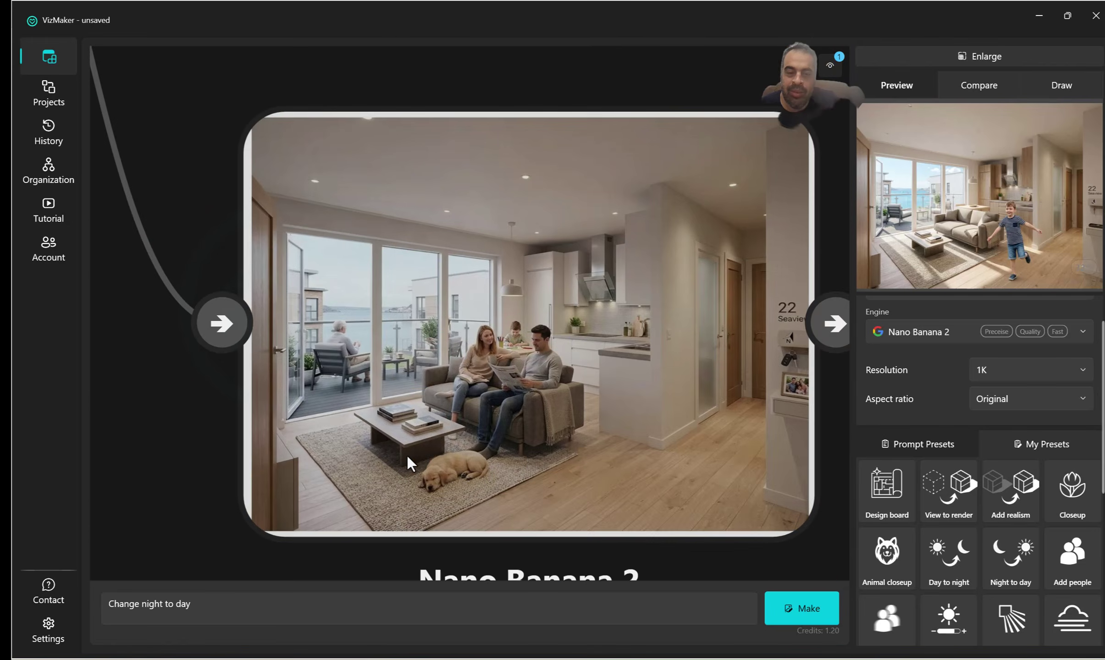
pyautogui.scroll(-8, 483, 287)
pyautogui.scroll(5, 504, 206)
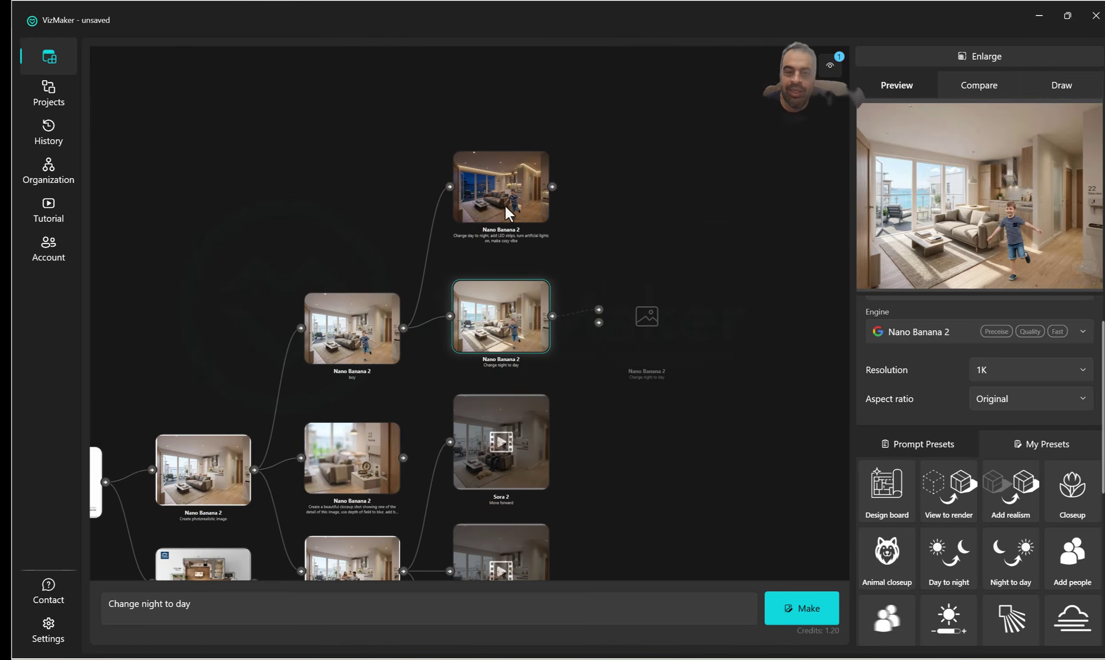
# Select the "add people" image and look through the available editing presets, from Design board to Add trees
pyautogui.scroll(-4, 507, 197)
pyautogui.scroll(-3, 430, 456)
pyautogui.moveTo(413, 466); pyautogui.dragTo(647, 221)
pyautogui.doubleClick(608, 387)
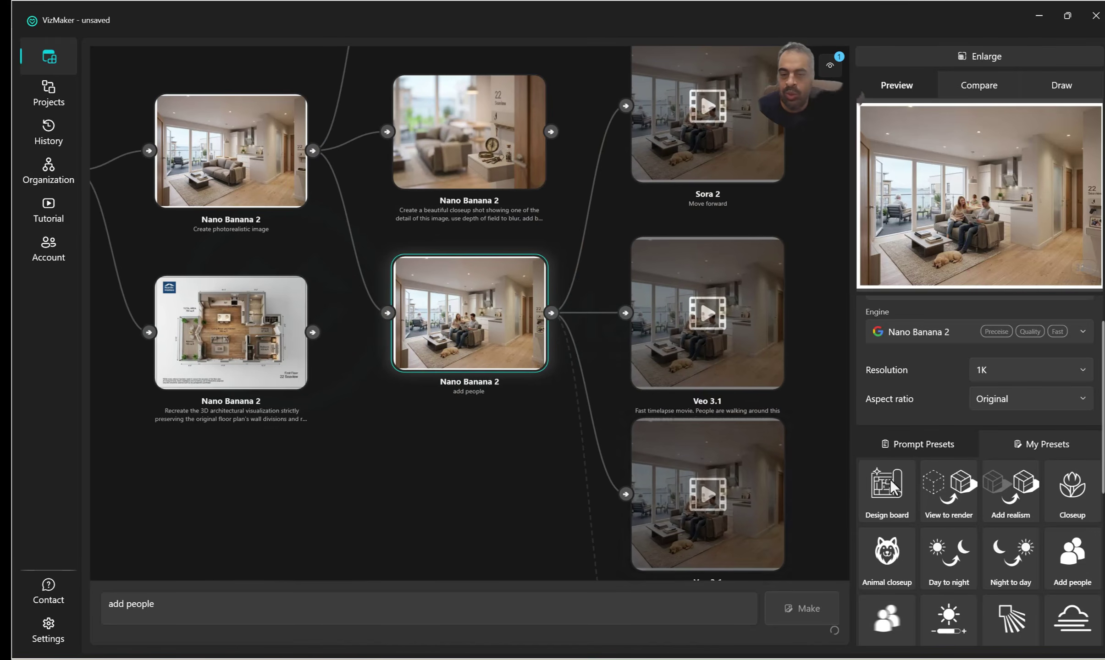
pyautogui.scroll(-1, 942, 532)
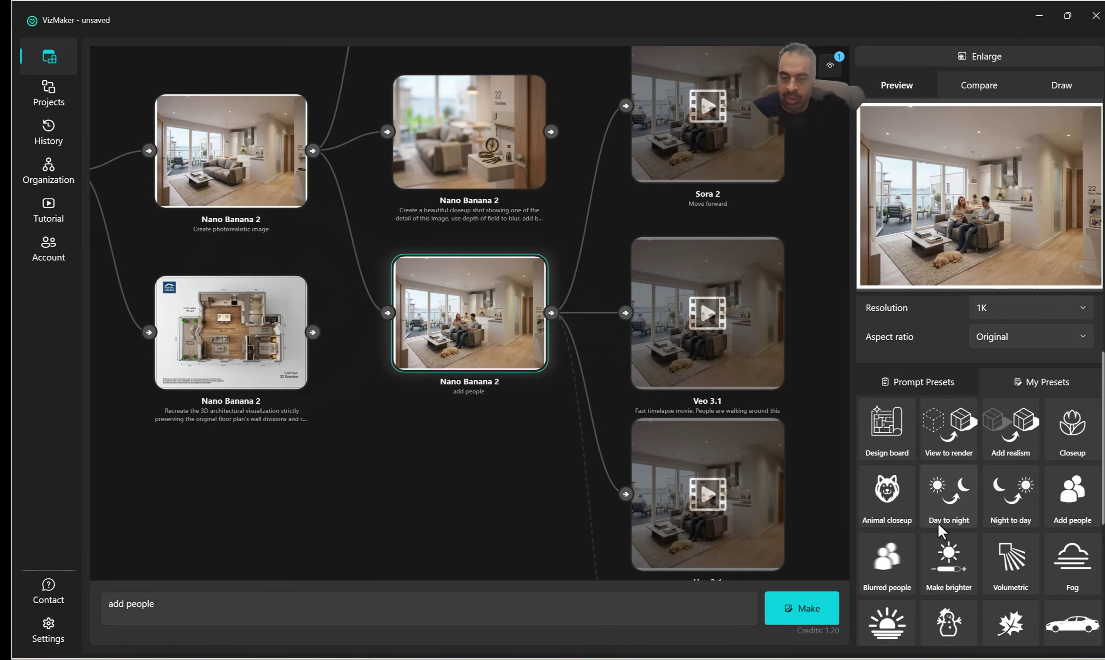
pyautogui.scroll(-1, 986, 571)
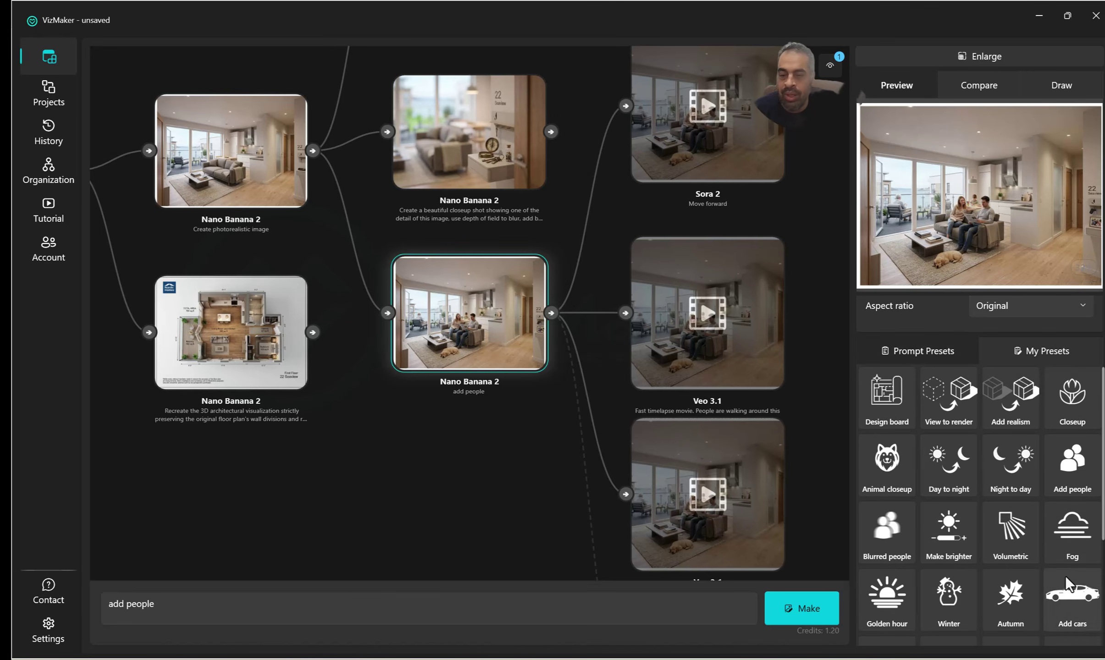
pyautogui.scroll(-2, 1065, 576)
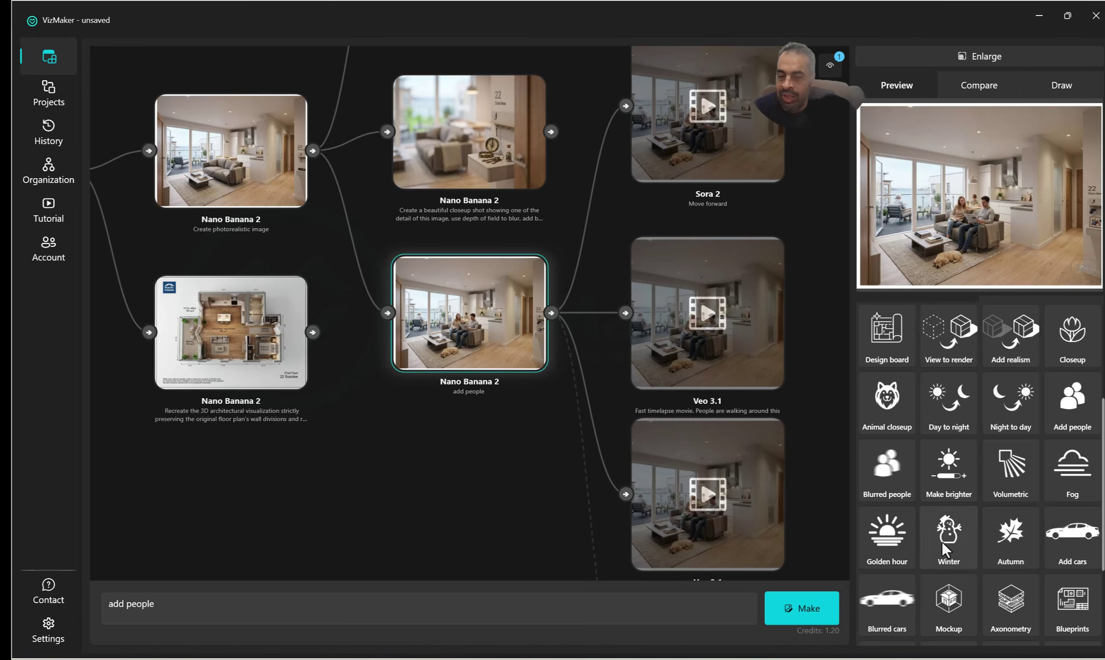
pyautogui.scroll(-2, 942, 542)
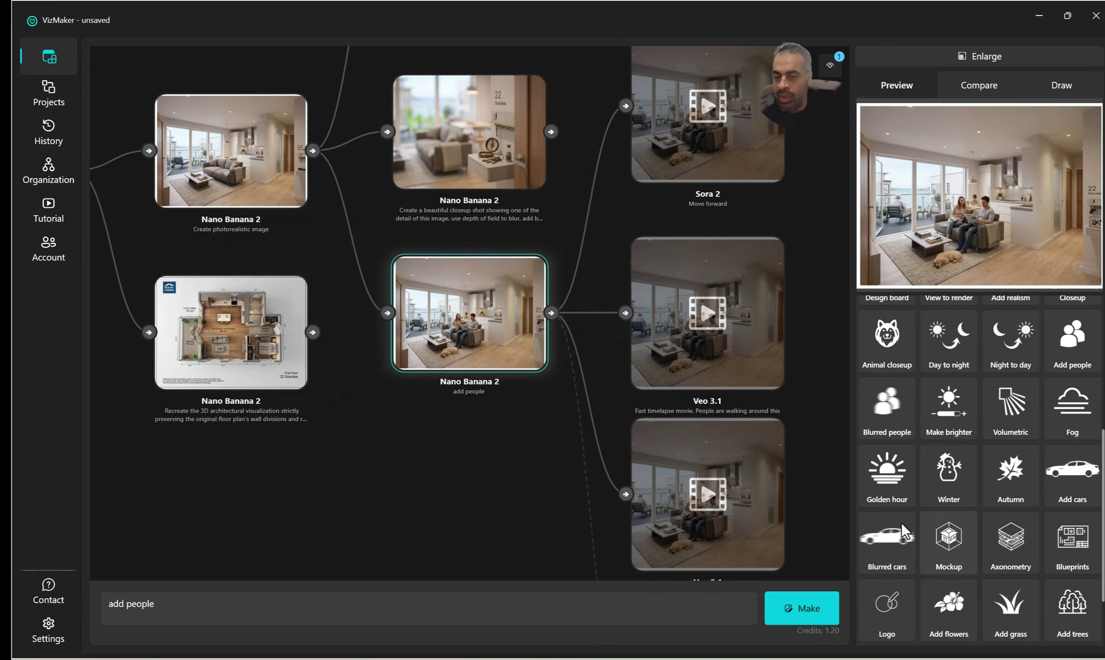
# Generate an architectural scale-model close-up from the source floor plan with the Mockup preset and Nano Banana 2
pyautogui.scroll(-5, 349, 392)
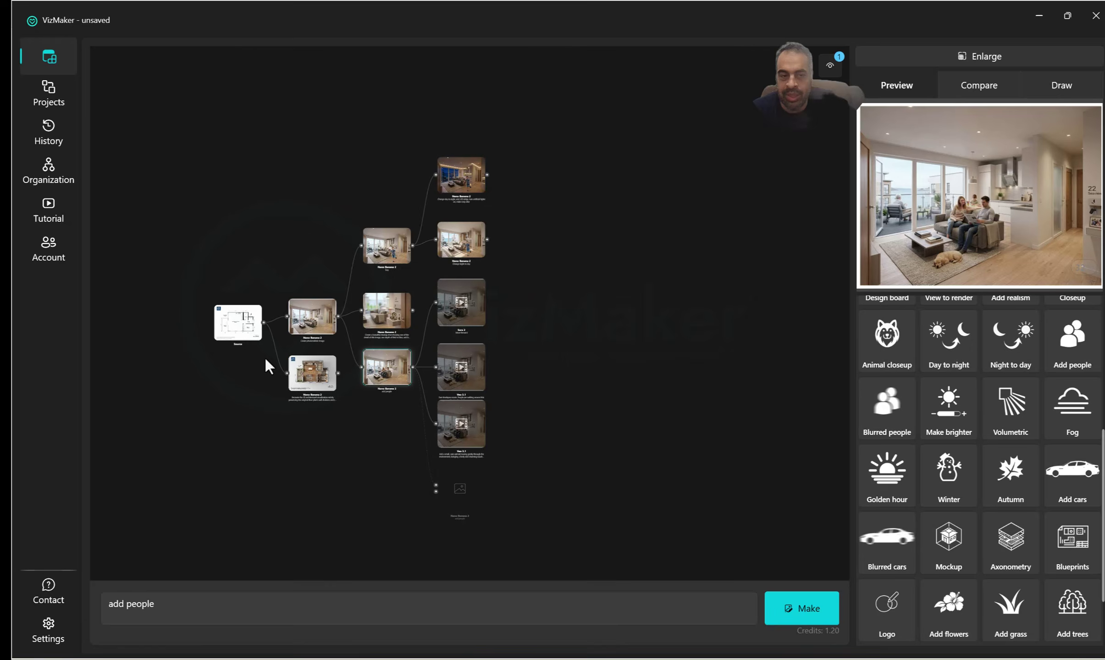
pyautogui.click(238, 327)
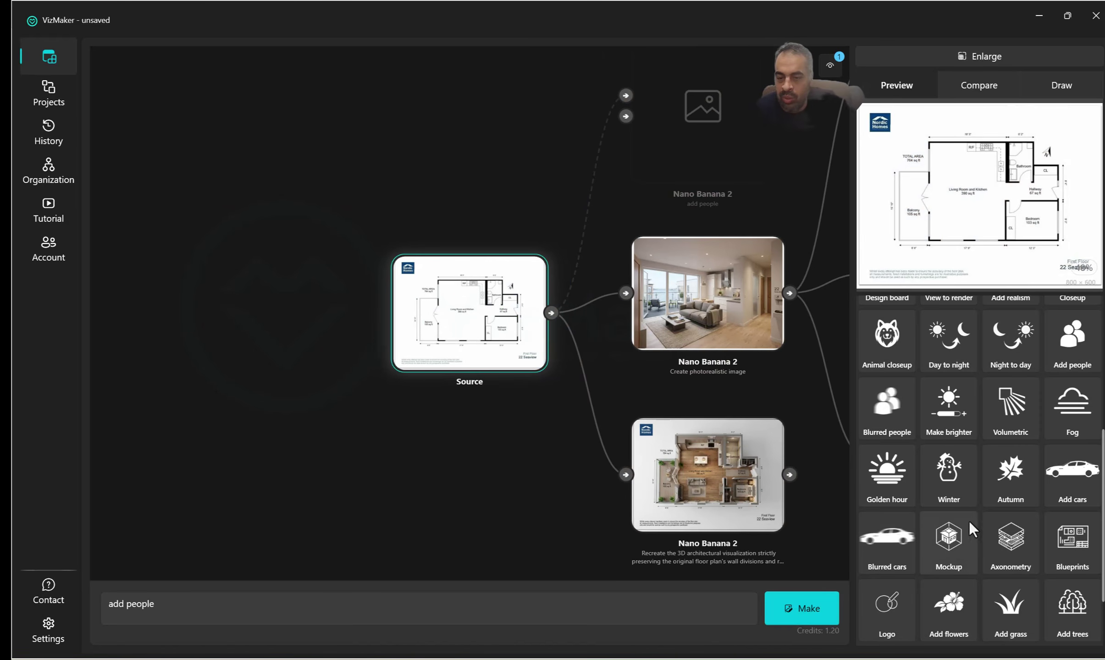
pyautogui.click(944, 541)
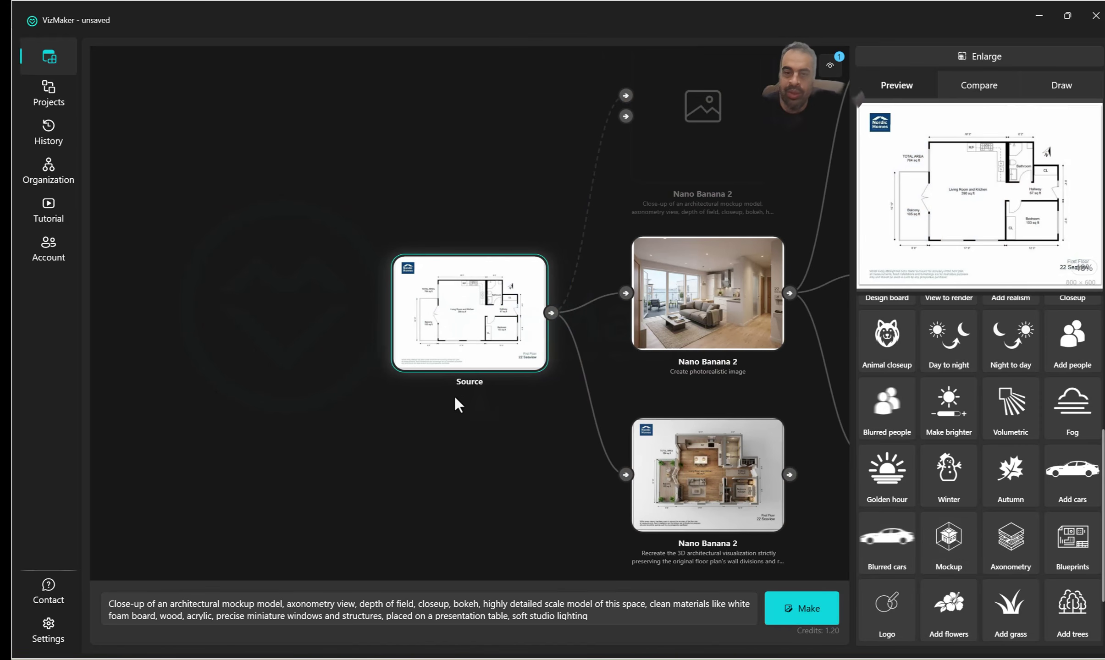
pyautogui.scroll(-3, 456, 398)
pyautogui.scroll(5, 615, 203)
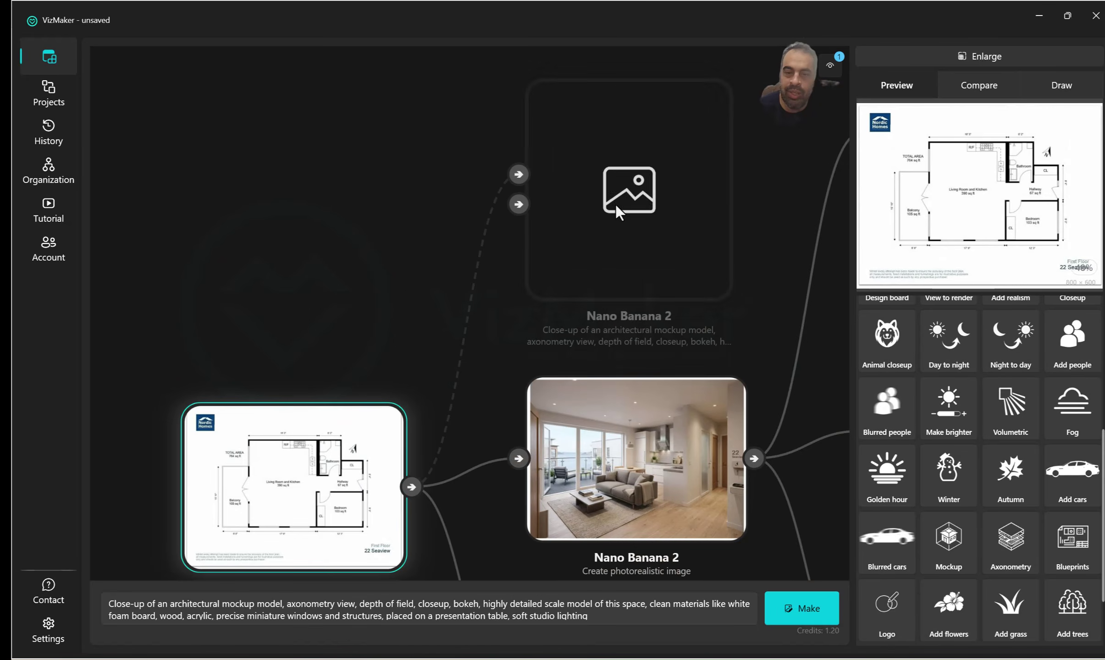
pyautogui.click(809, 610)
# View the generated architectural mockup image up close
pyautogui.scroll(2, 1008, 321)
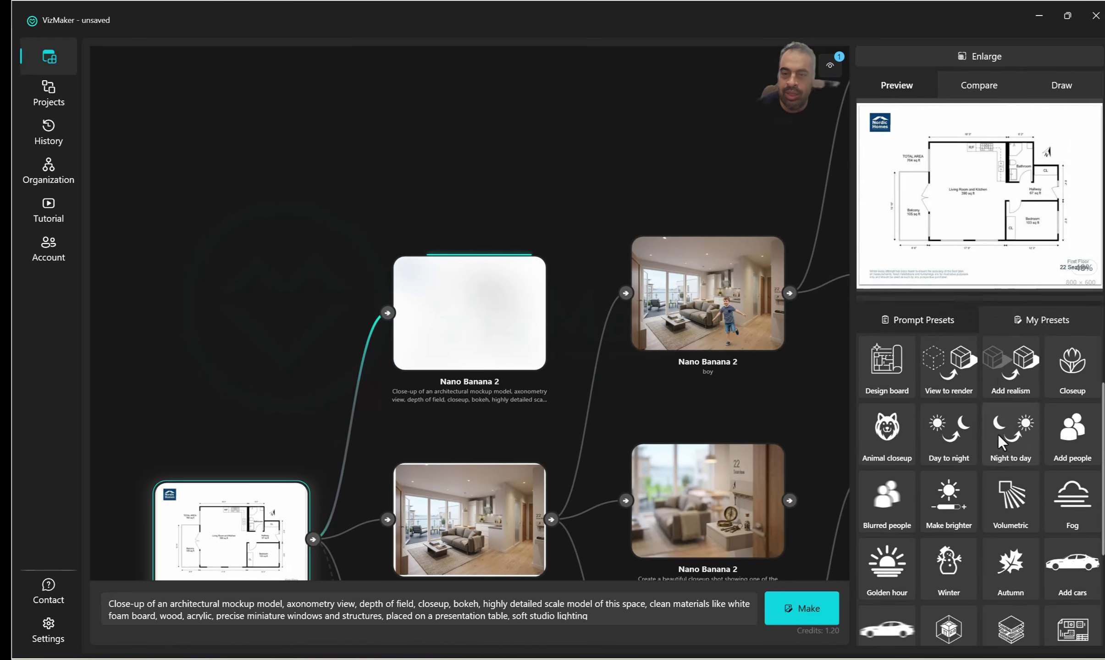
pyautogui.scroll(3, 997, 435)
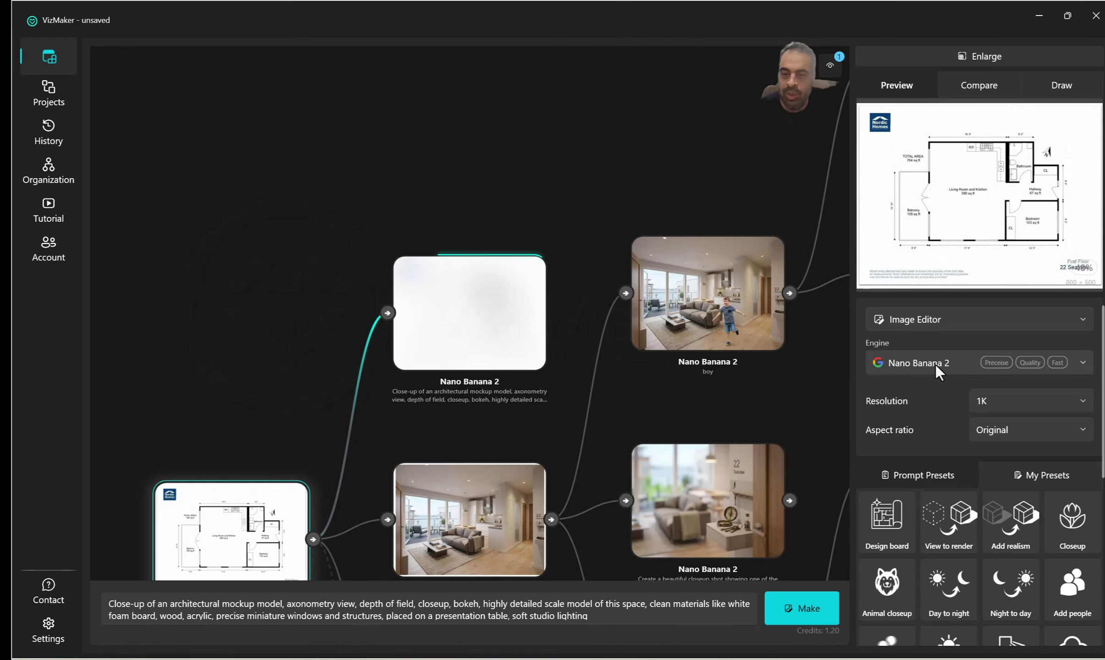
pyautogui.click(935, 364)
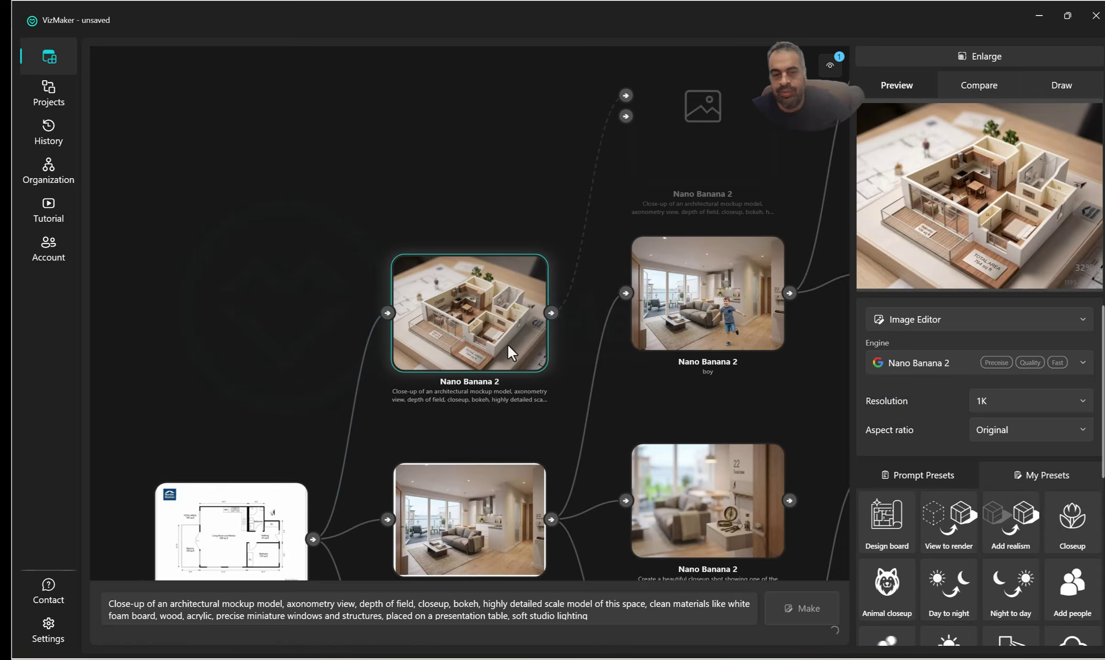
pyautogui.doubleClick(508, 344)
pyautogui.moveTo(458, 275); pyautogui.dragTo(454, 317)
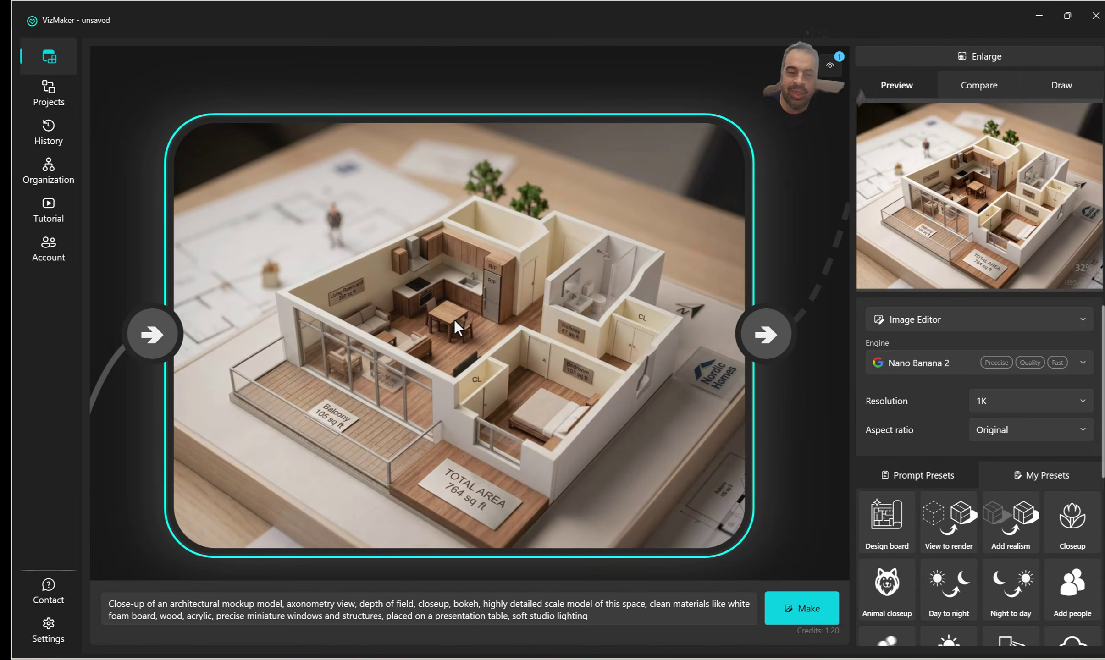